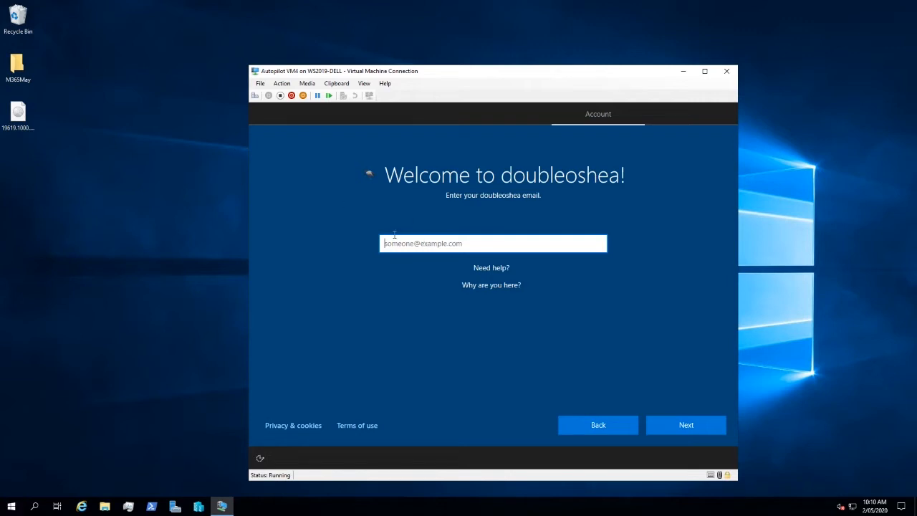
Enter the user's work e-mail address on the doubleoshea welcome page and continue with the sign-in.
click(697, 430)
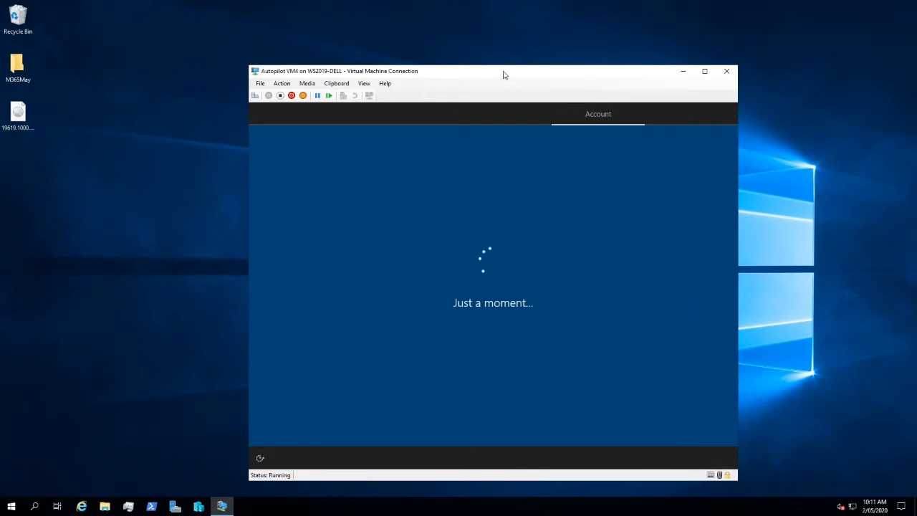
Create and confirm a numeric Windows Hello PIN to finish setup, and allow the PC to be discoverable on the network.
drag(503, 75, 501, 67)
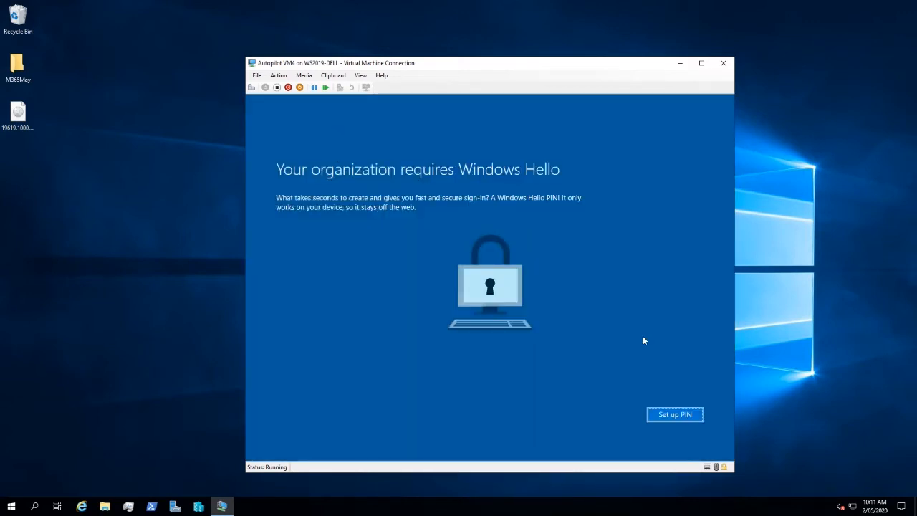
click(665, 419)
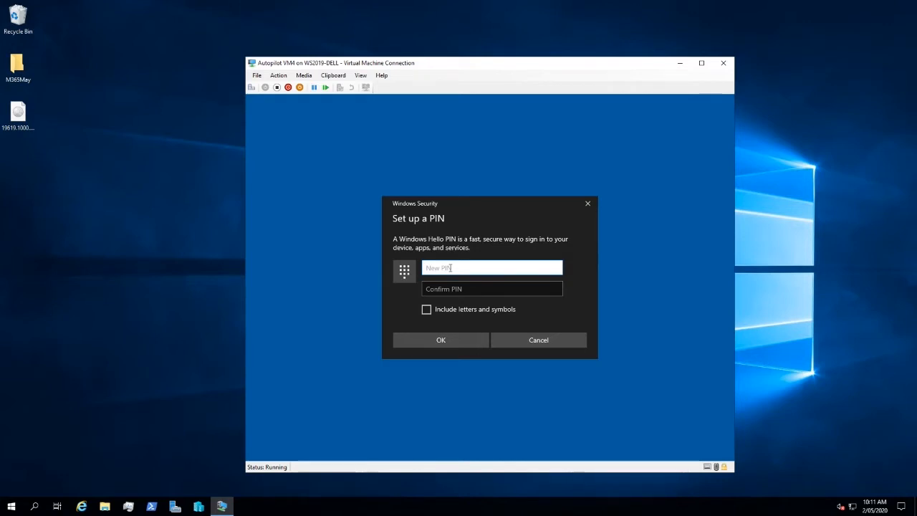
text(123456)
click(471, 289)
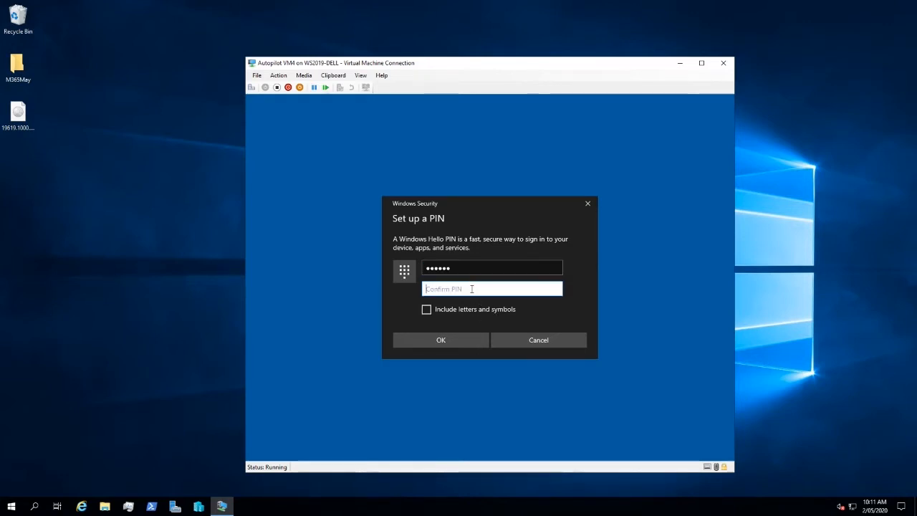
text(123456)
click(451, 338)
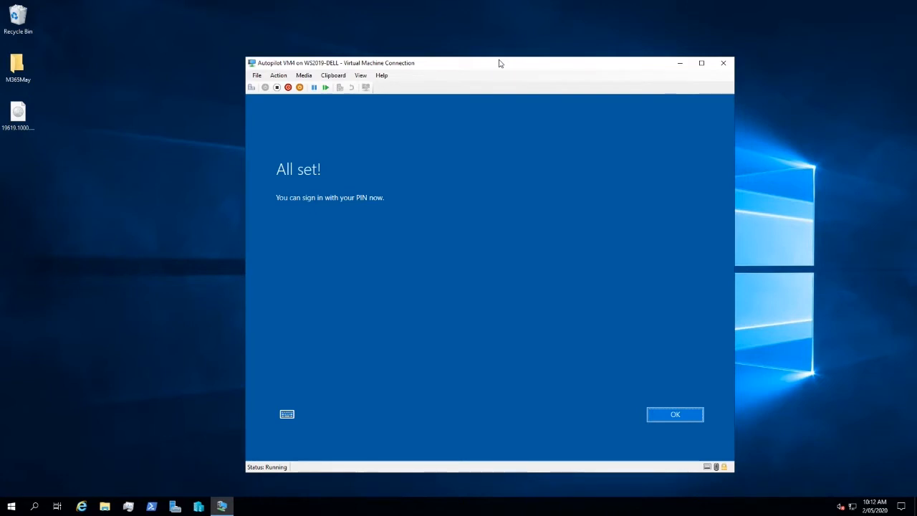
click(667, 414)
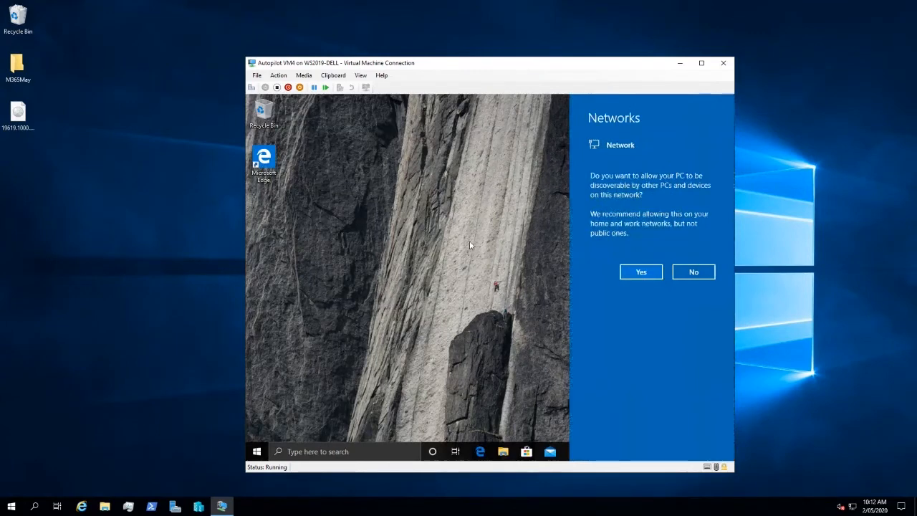
click(642, 267)
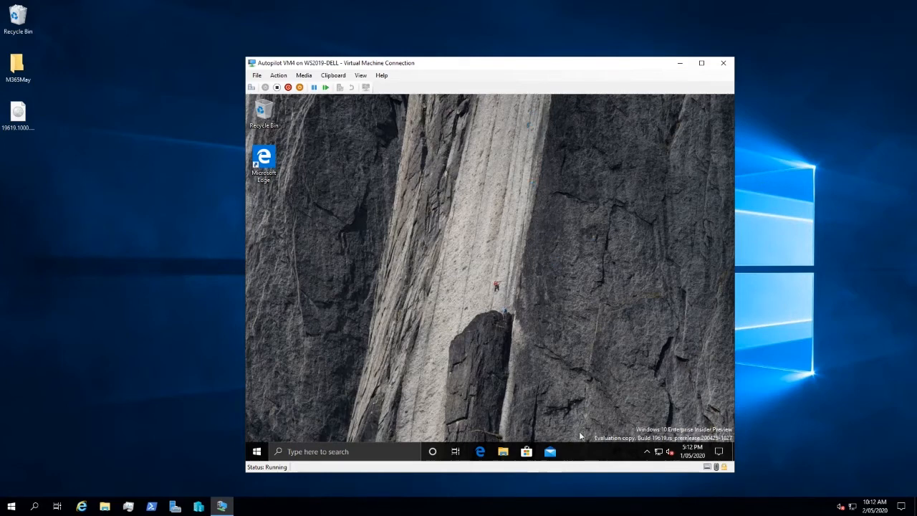
Open Task Manager in the virtual machine, expand it to full details and show the Ethernet performance graph in a maximized window.
right_click(586, 454)
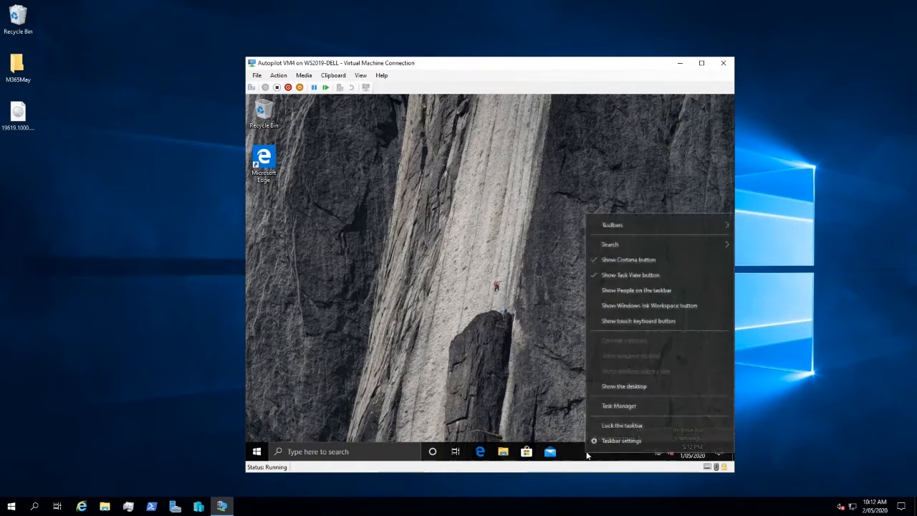
click(614, 407)
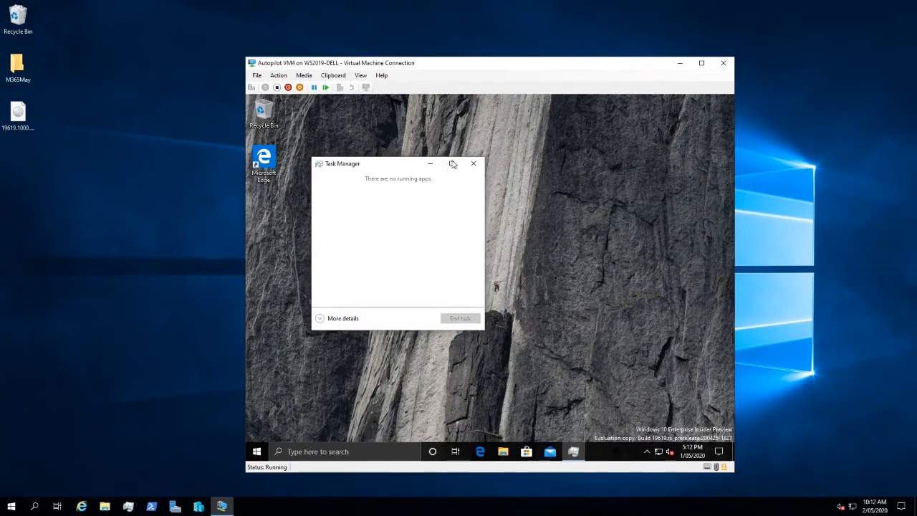
click(452, 164)
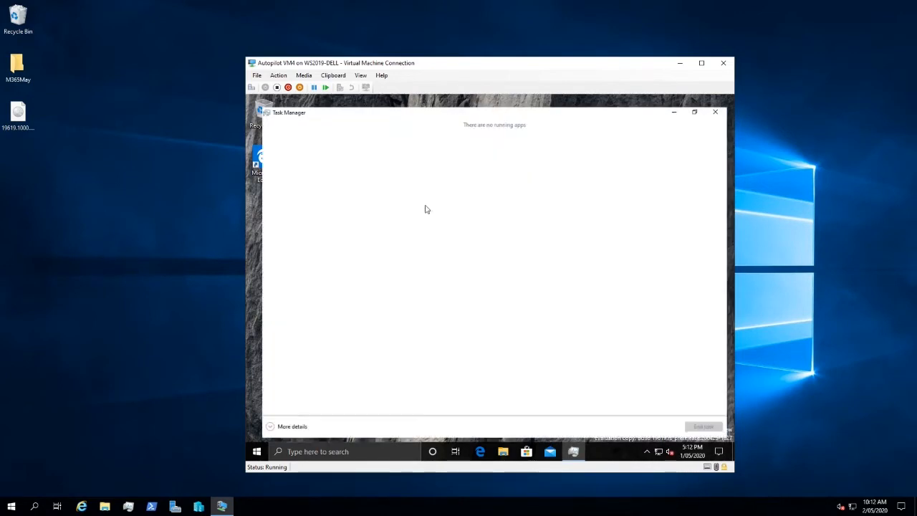
click(277, 431)
click(298, 123)
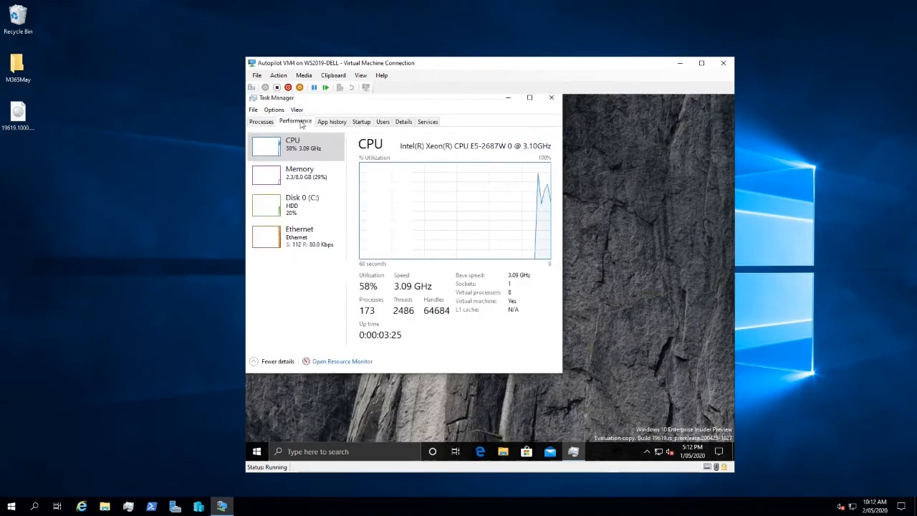
click(308, 236)
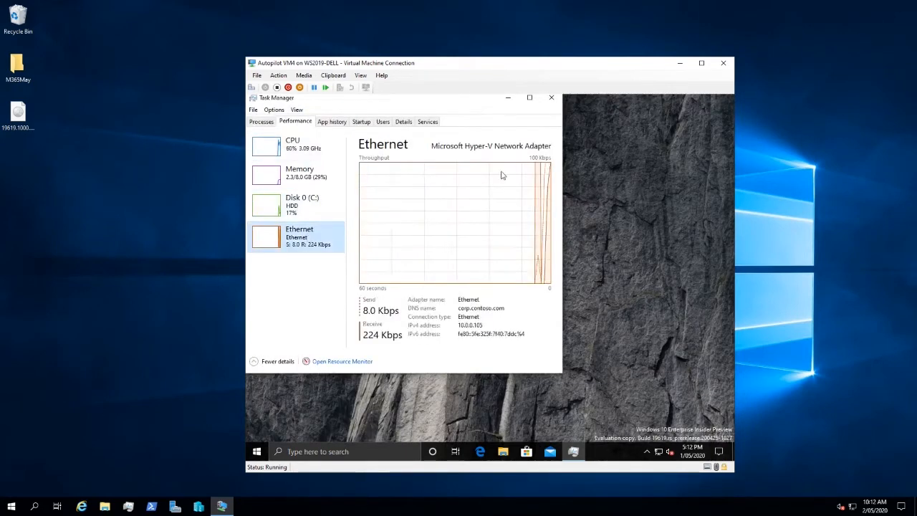
click(530, 98)
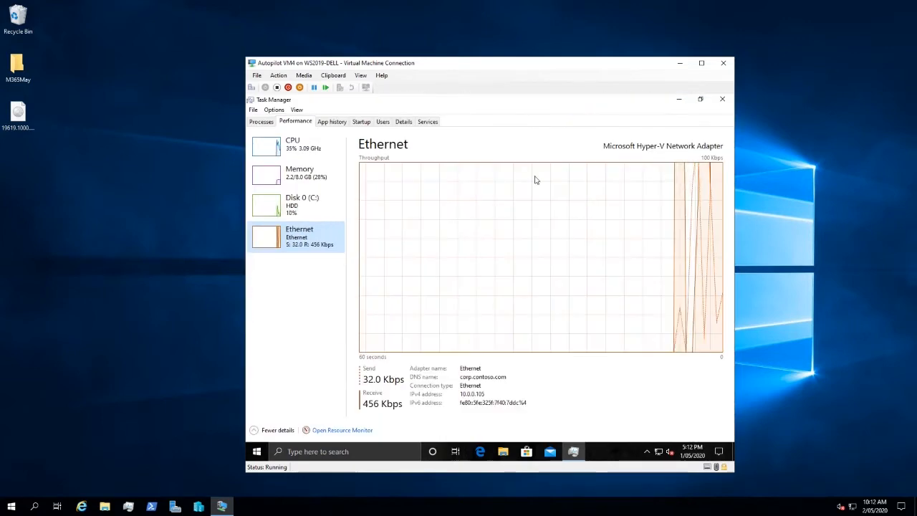
Look through the Start menu's app list, and allow the PC to be discoverable on the corp.contoso.com network.
click(261, 457)
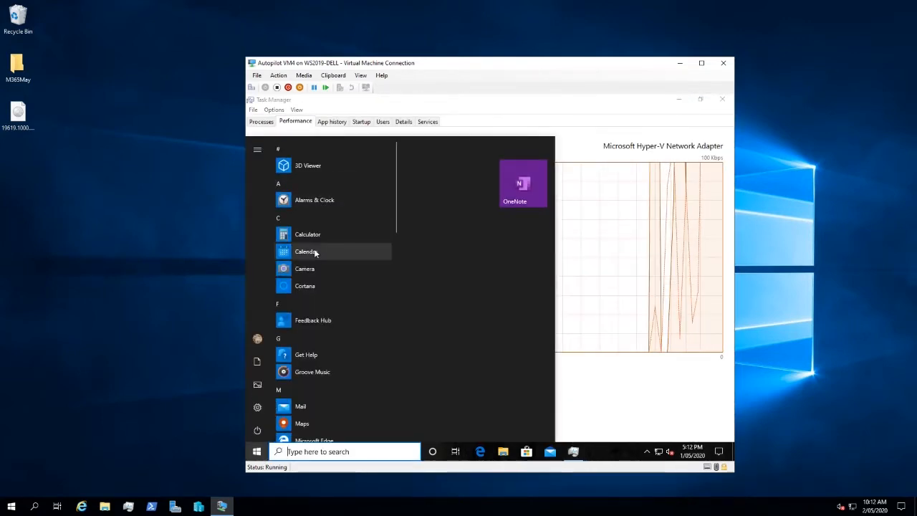
scroll(314, 251, down, 5)
scroll(313, 249, down, 6)
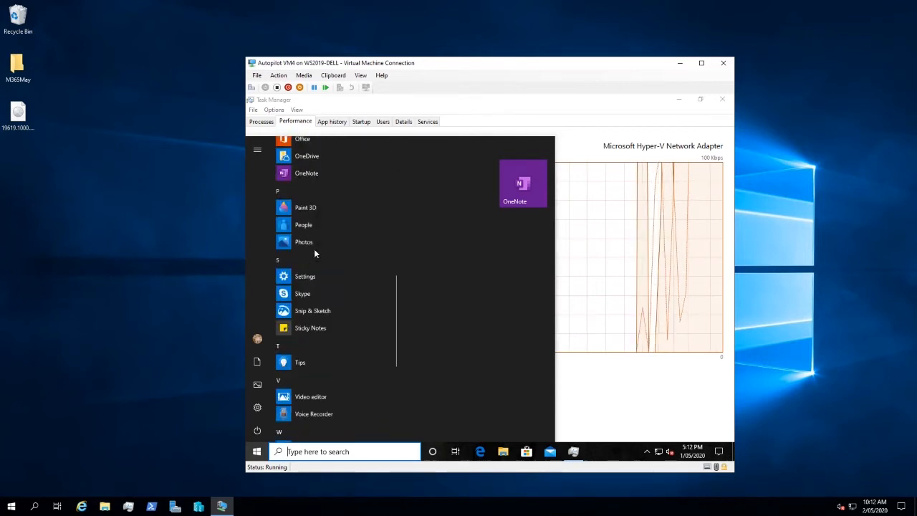
scroll(332, 265, up, 6)
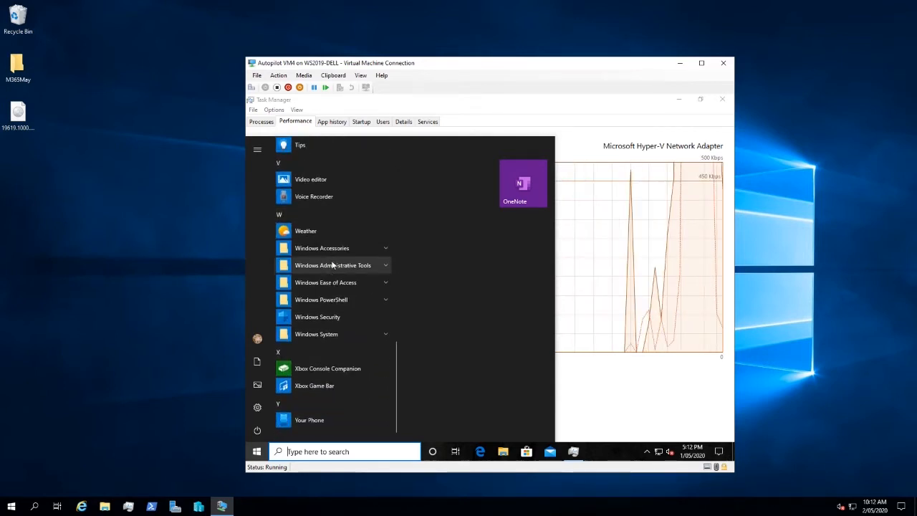
click(633, 271)
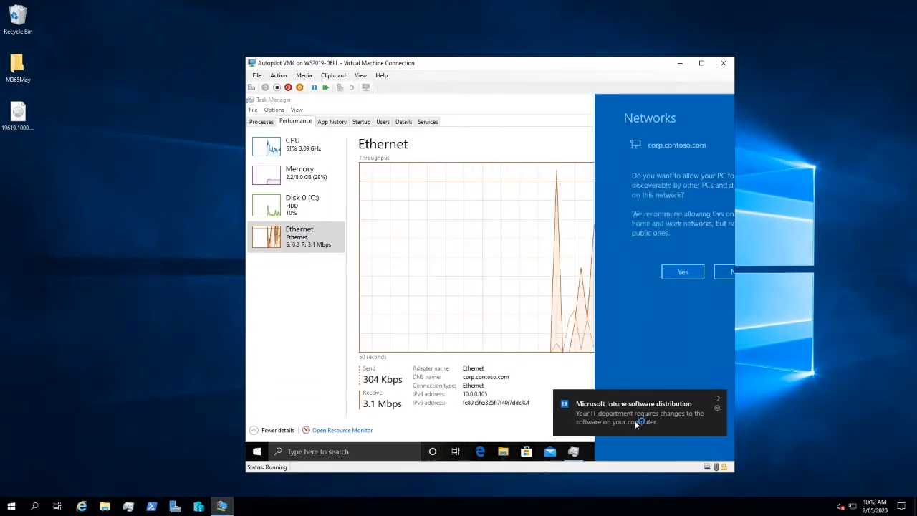
click(637, 272)
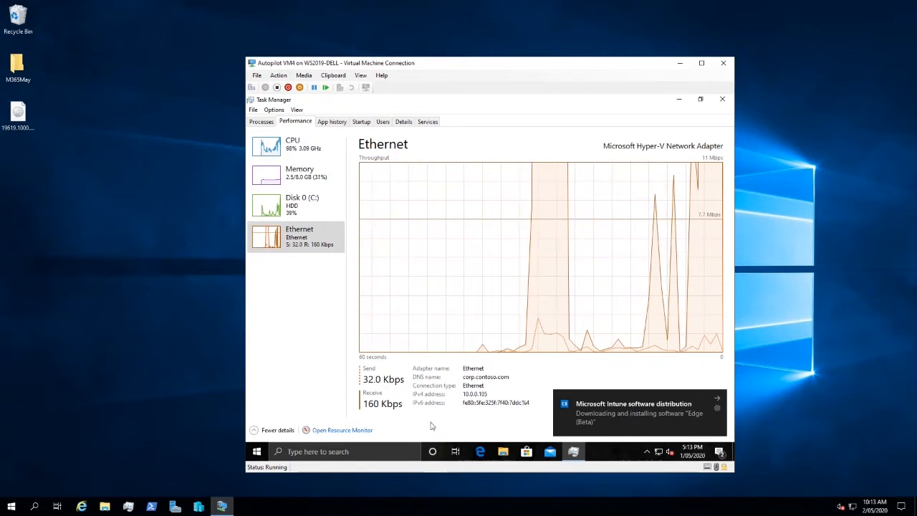
Check the Start menu's app list again and, with Task Manager minimized, select the Microsoft Edge Beta shortcut on the desktop.
click(256, 452)
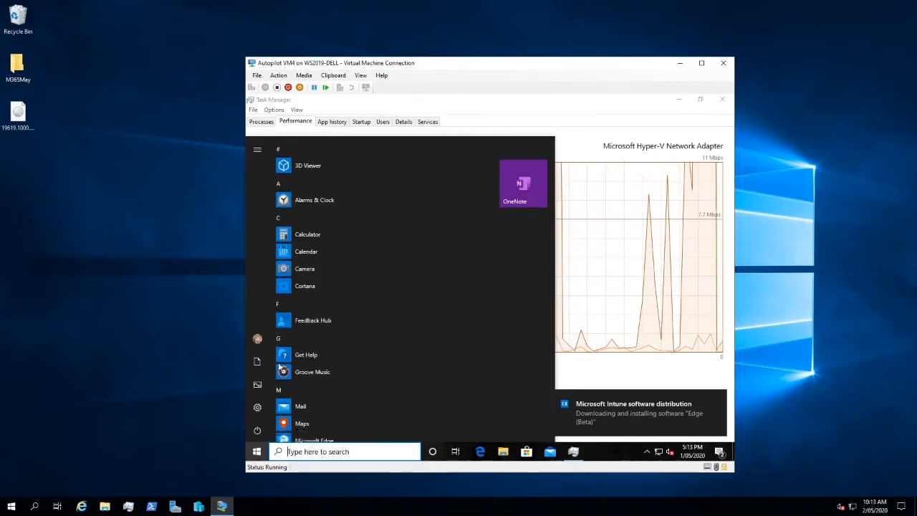
scroll(379, 327, down, 5)
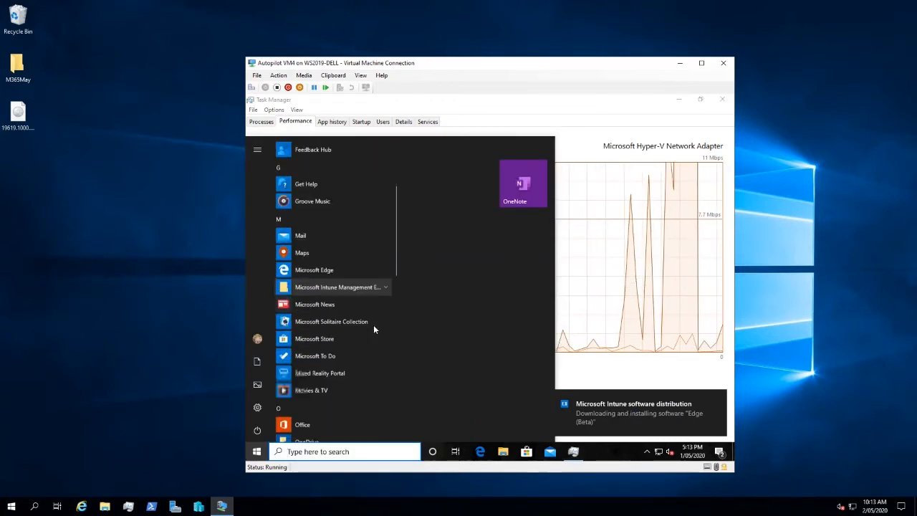
scroll(372, 327, down, 6)
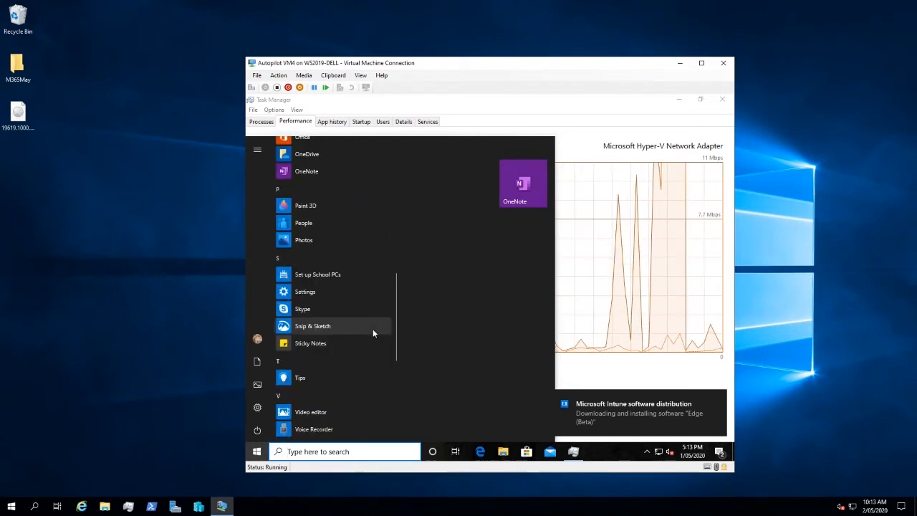
scroll(372, 331, down, 3)
click(621, 272)
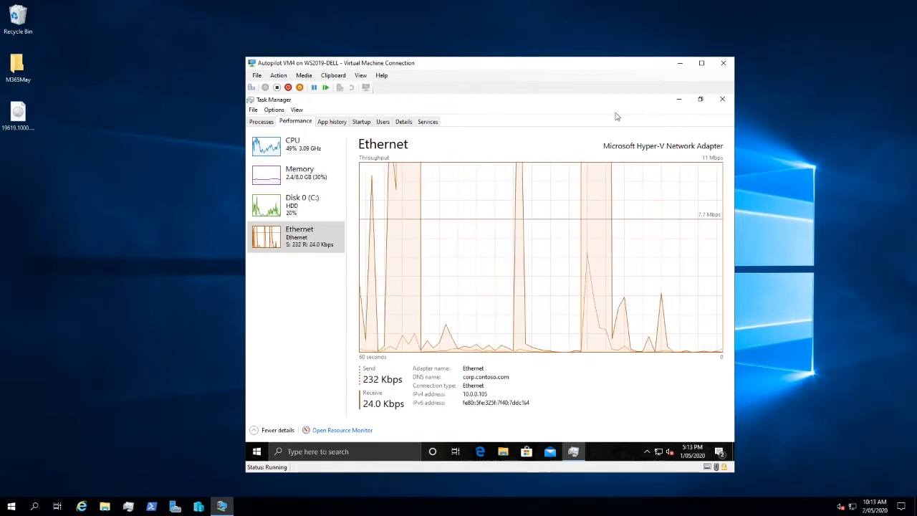
click(678, 99)
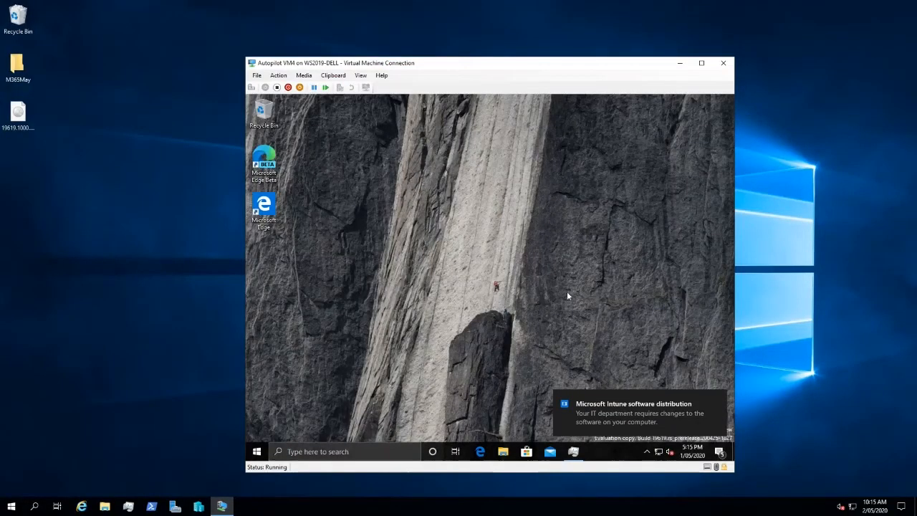
click(270, 159)
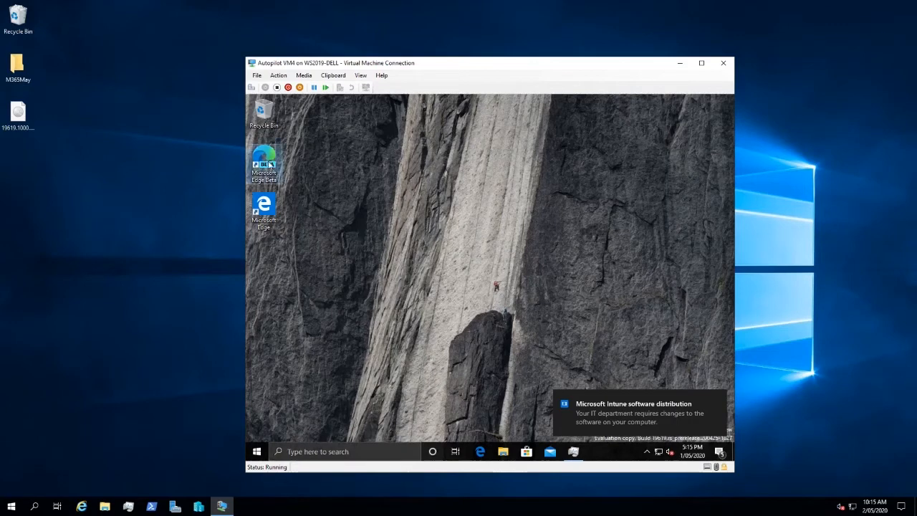
Restore Task Manager, examine the running background processes for Office and Edge installation activity, and minimize it again.
click(573, 451)
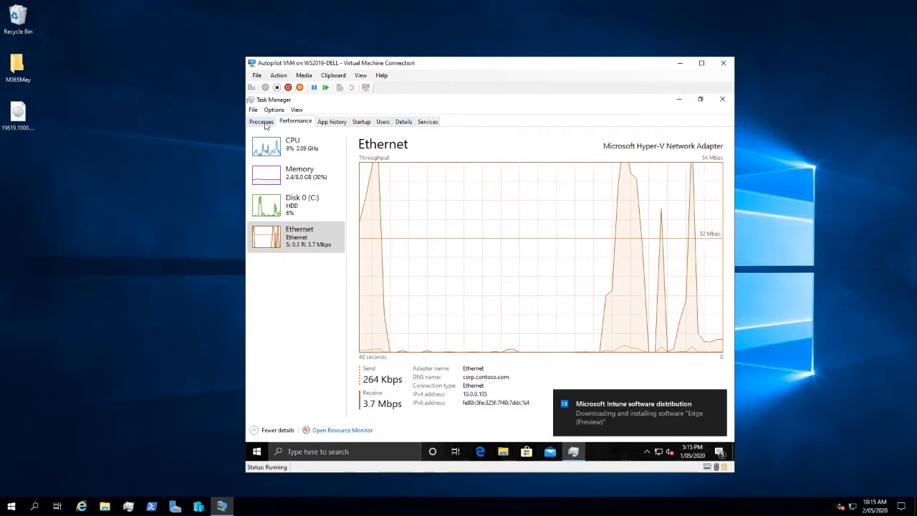
click(262, 122)
scroll(346, 261, down, 5)
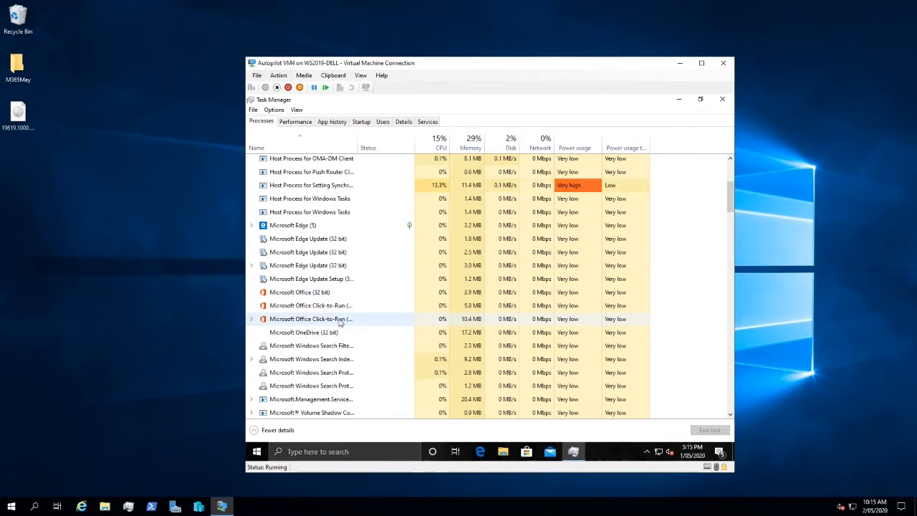
scroll(339, 321, up, 4)
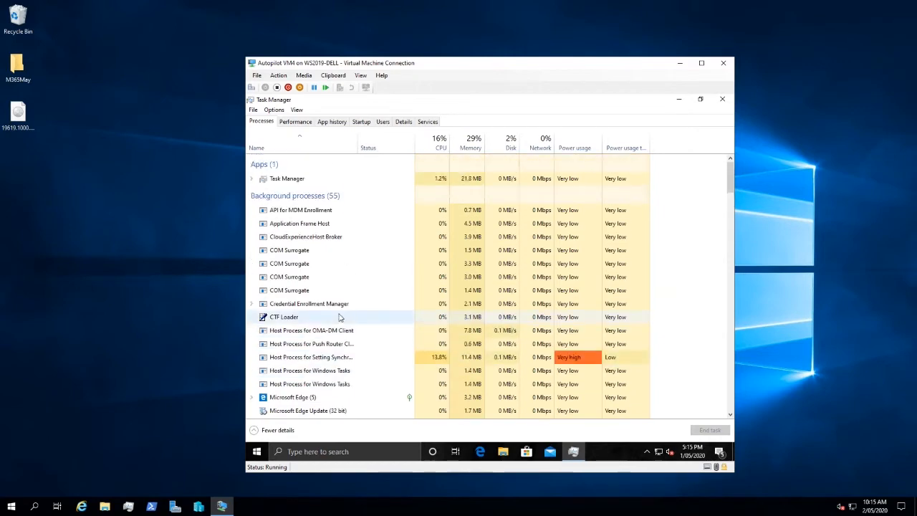
click(679, 100)
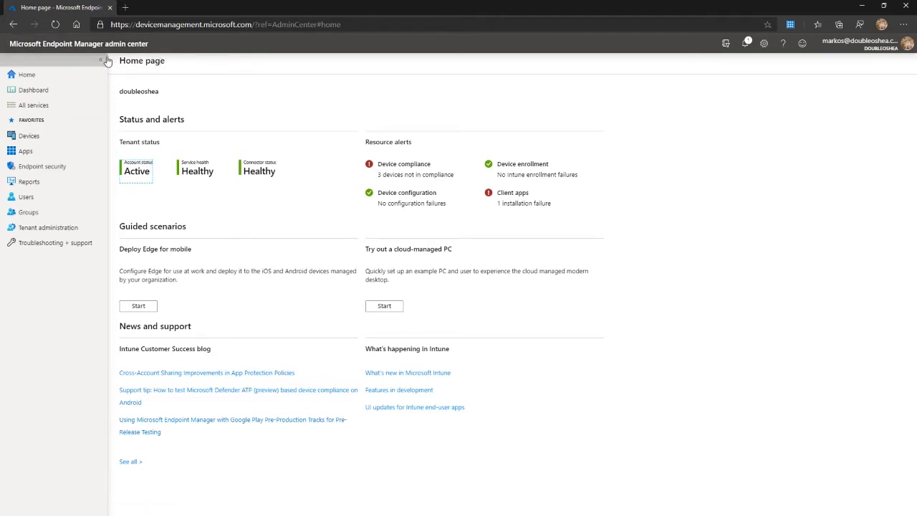
Switch to the Microsoft Endpoint Manager admin center and open the Windows Autopilot deployment profiles from the Windows enrollment settings.
click(48, 136)
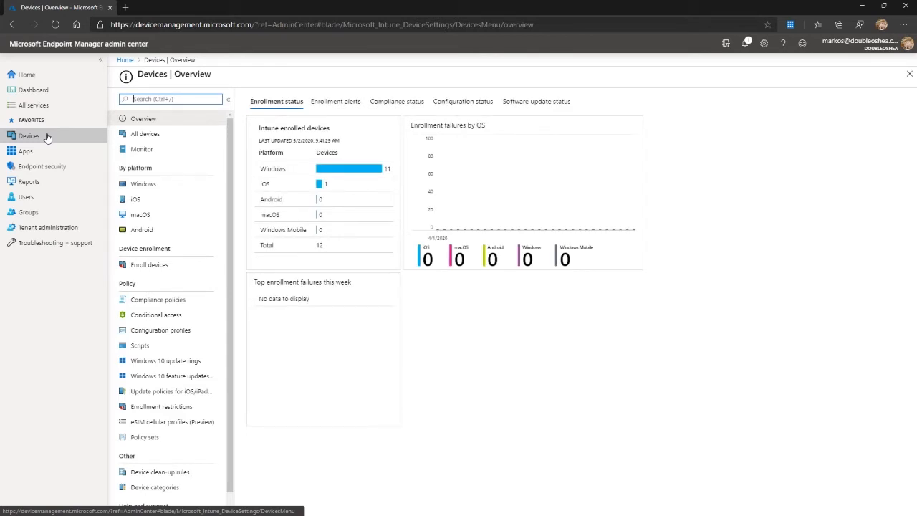
click(164, 184)
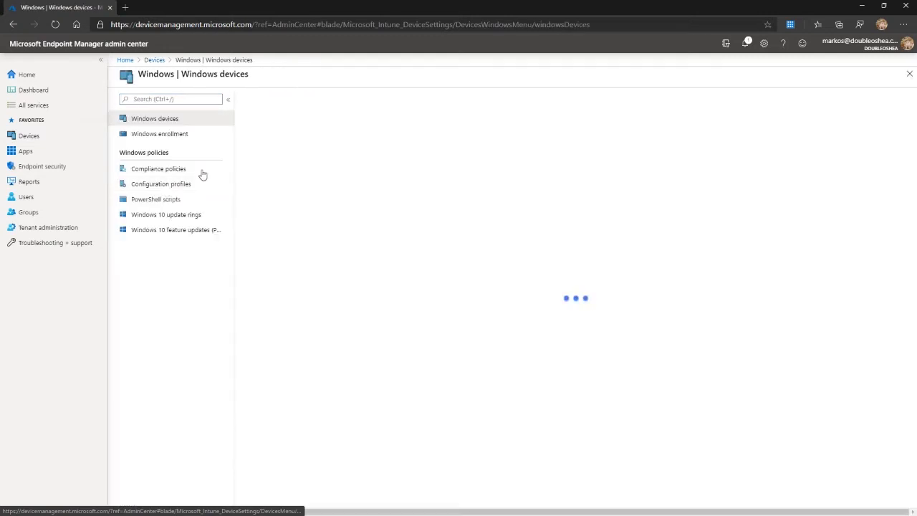
click(177, 138)
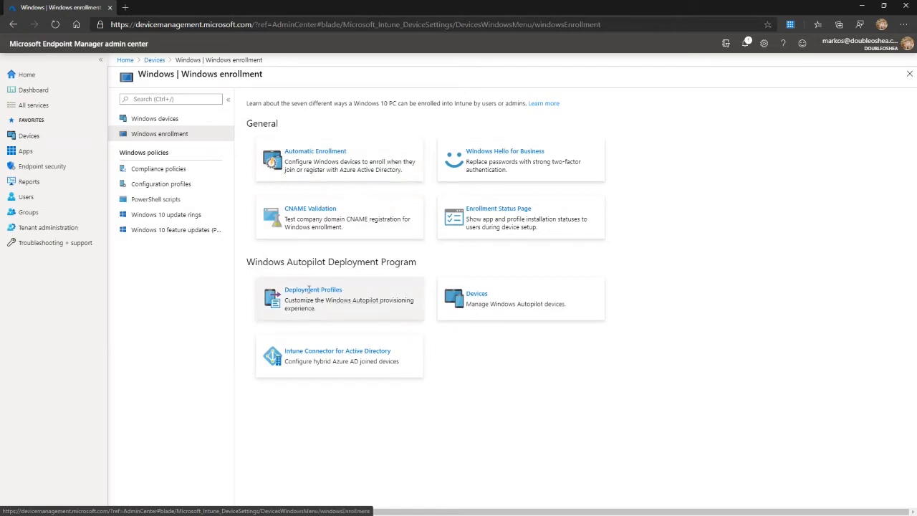
click(281, 301)
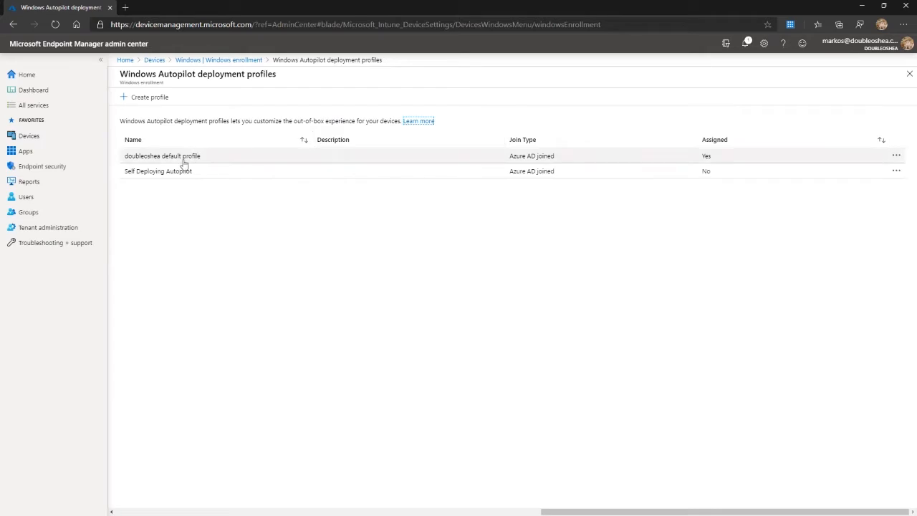
Show the properties of the doubleoshea default profile and open its out-of-box experience (OOBE) settings for editing.
click(184, 161)
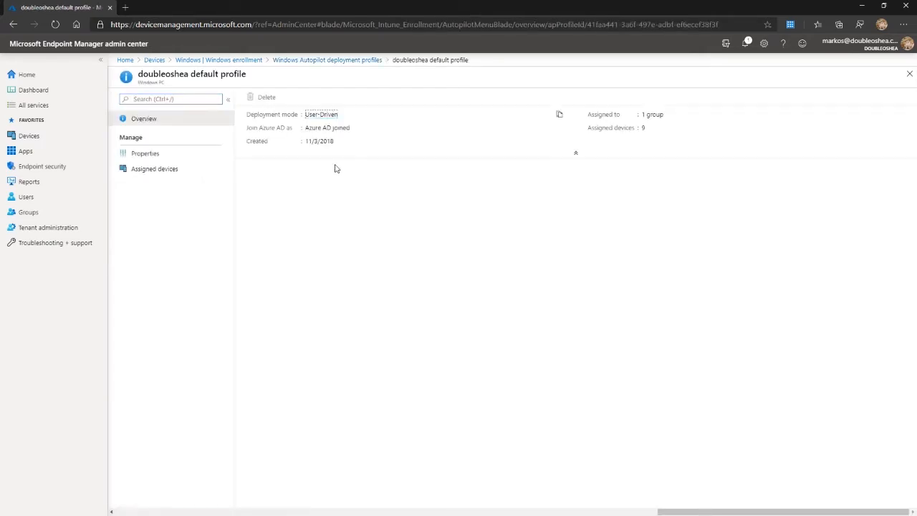
click(147, 155)
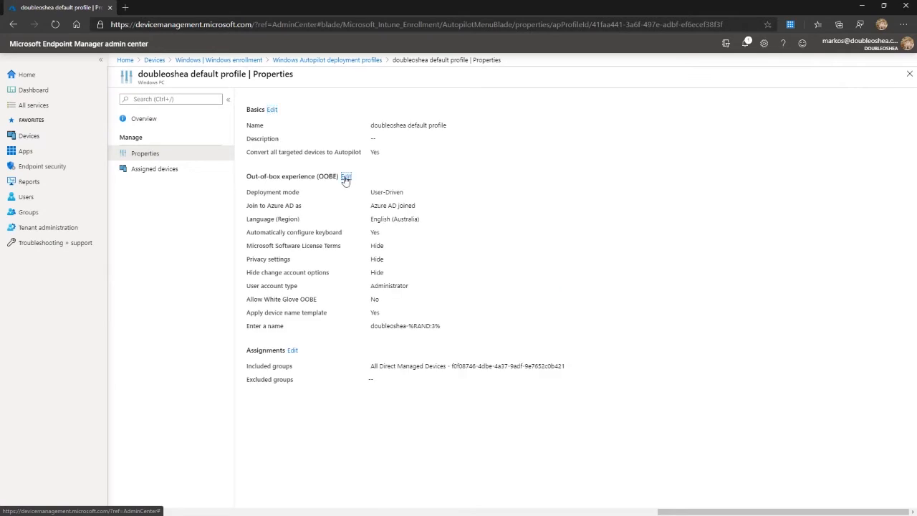
click(345, 177)
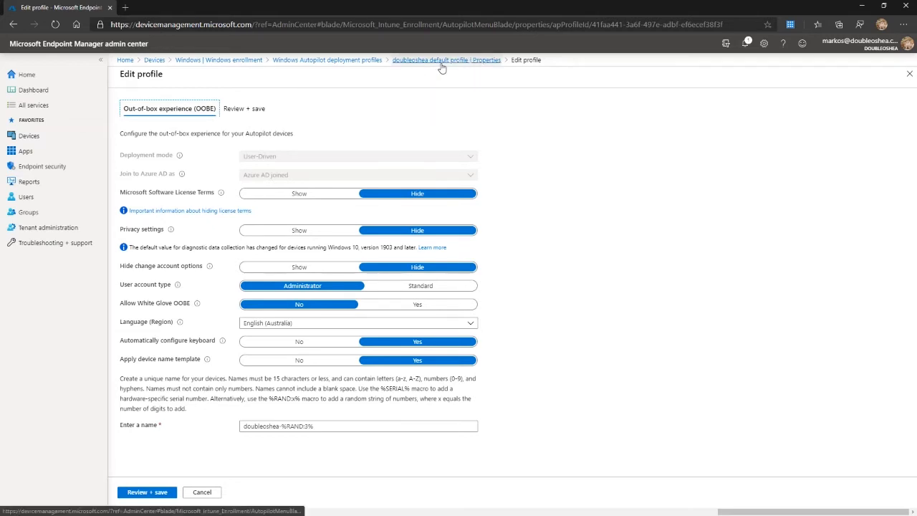
Leave the default profile's editing page and start a new Autopilot deployment profile named Autopilot, continuing to its out-of-box experience settings.
click(415, 61)
click(327, 62)
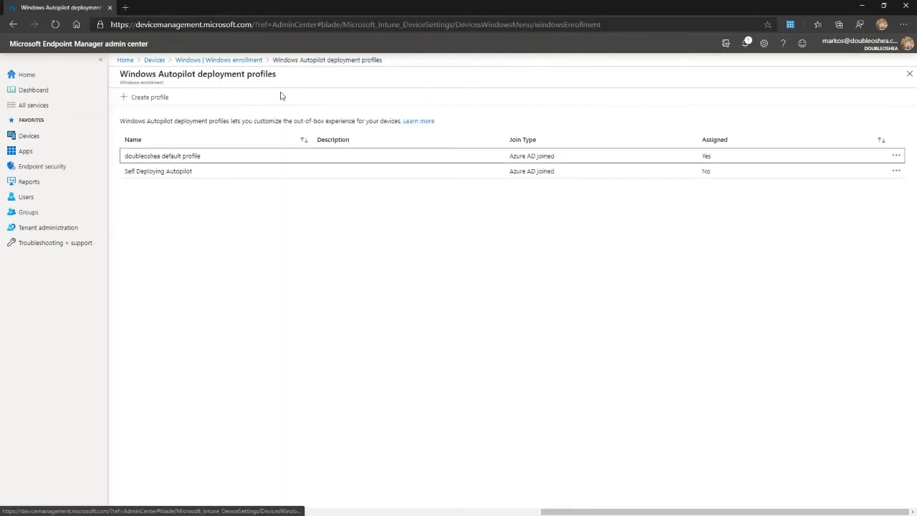
click(154, 100)
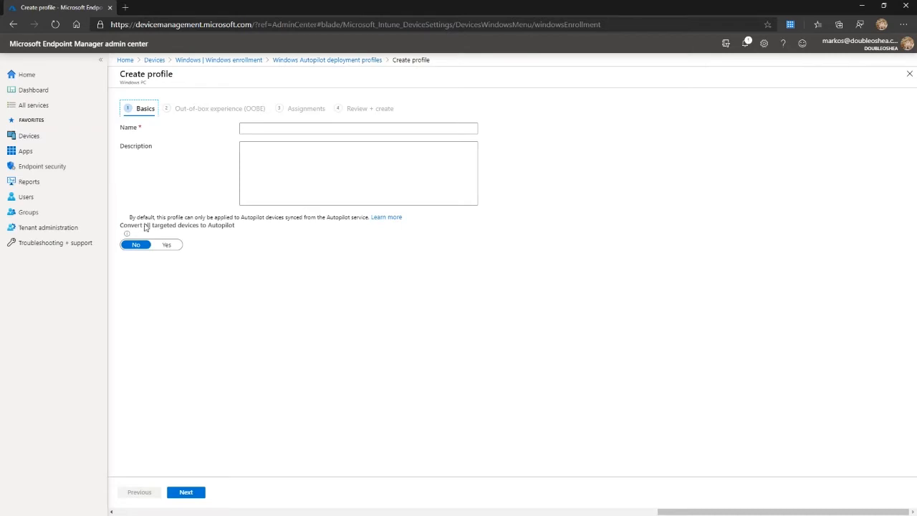
click(315, 129)
text(A)
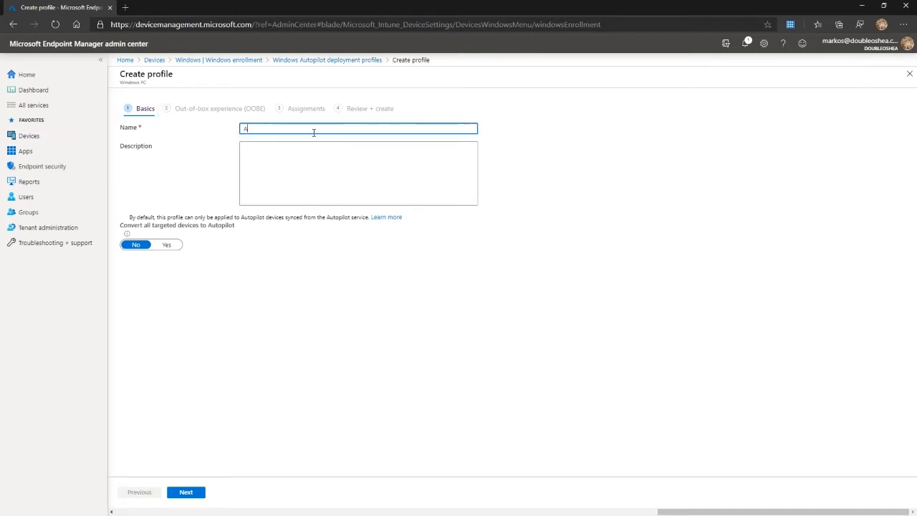
text(utp)
key(BackSpace)
text(opilot)
click(185, 493)
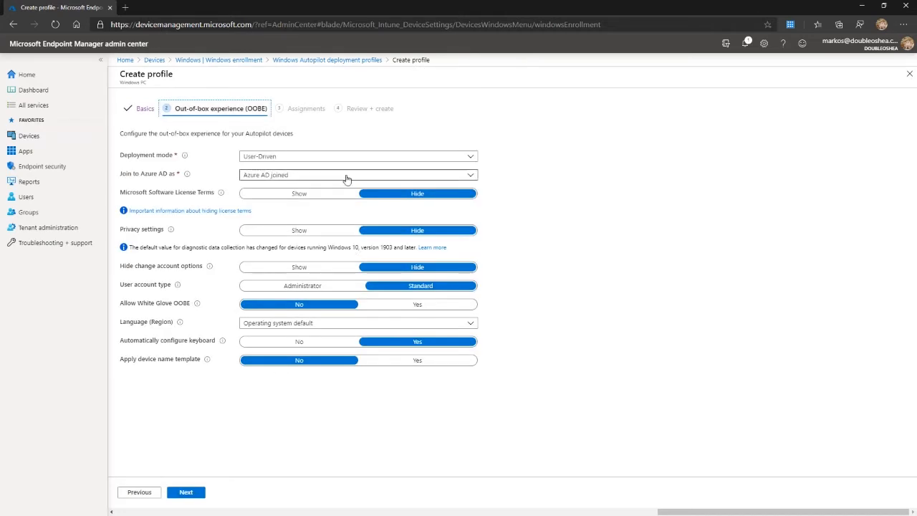
Try the Self-Deploying (preview) deployment mode, switch back to User-Driven, and choose Azure AD joined as the join type.
click(299, 158)
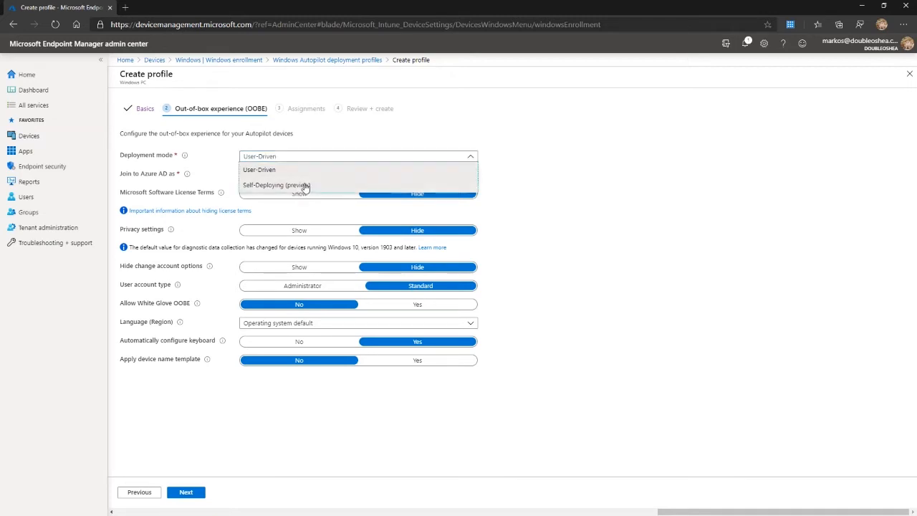
click(301, 186)
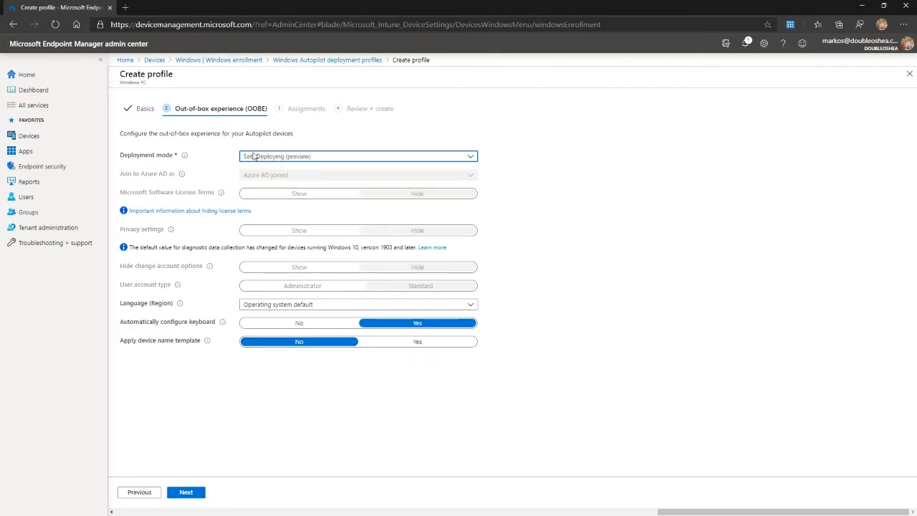
click(309, 159)
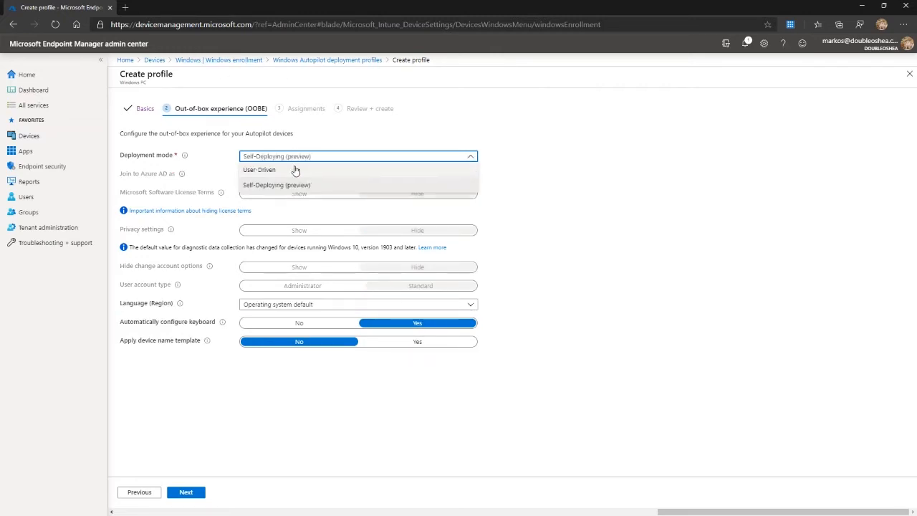
click(295, 171)
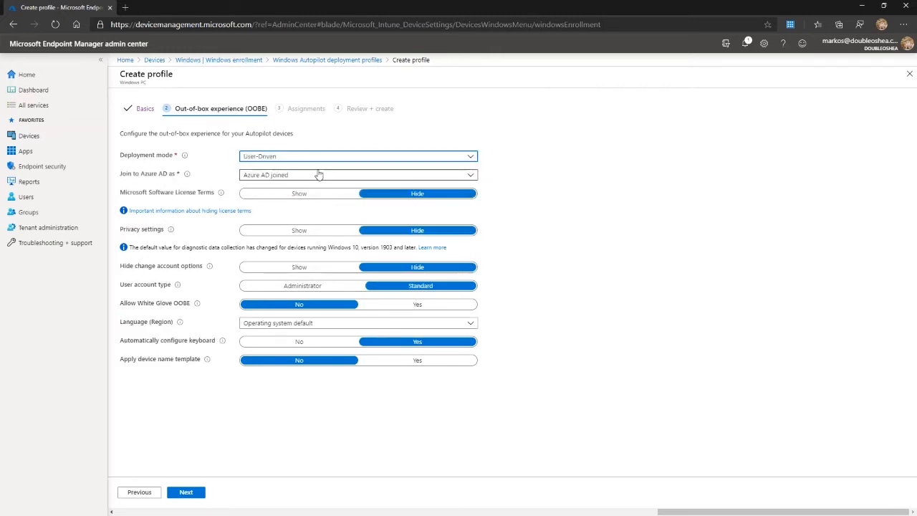
click(268, 177)
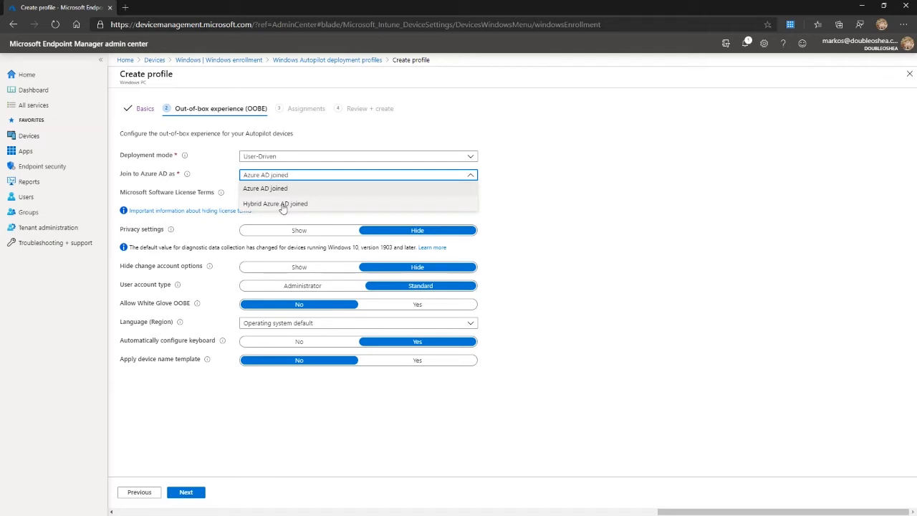
click(283, 189)
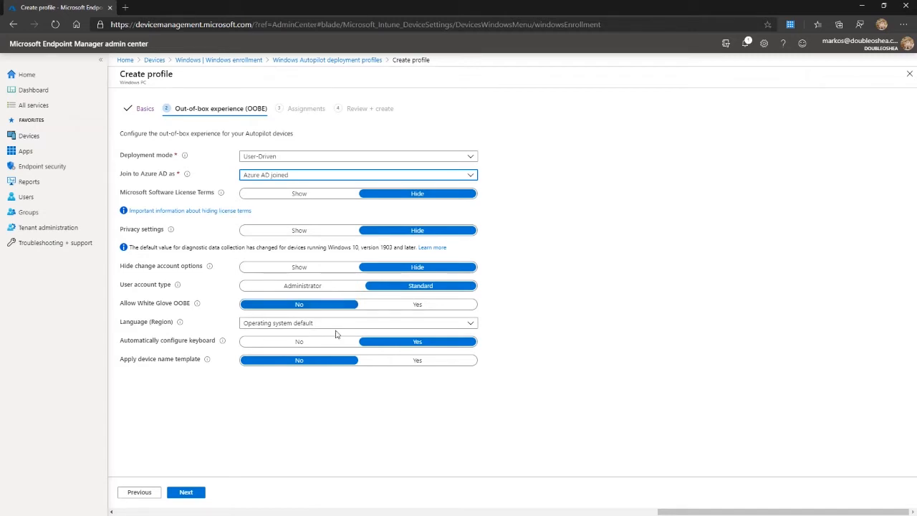
Set the new profile's language and region to English (Australia).
click(329, 323)
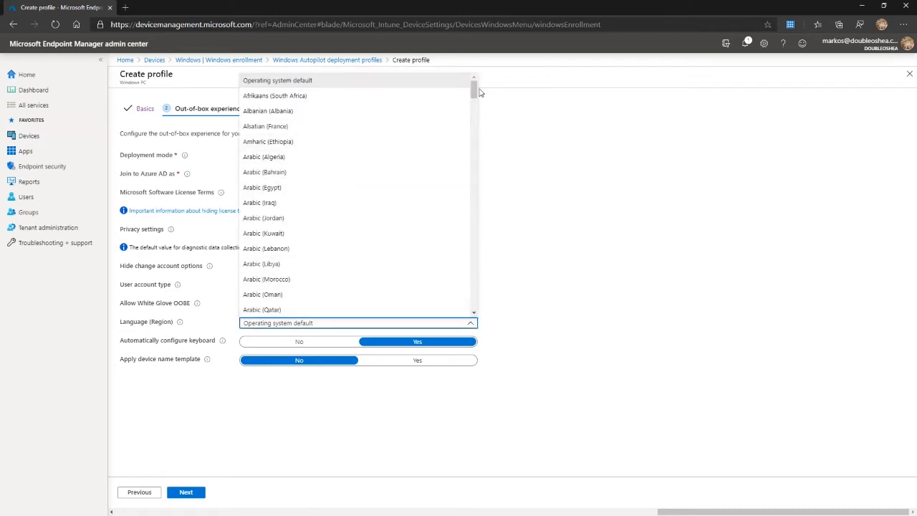
drag(473, 91, 462, 141)
click(331, 187)
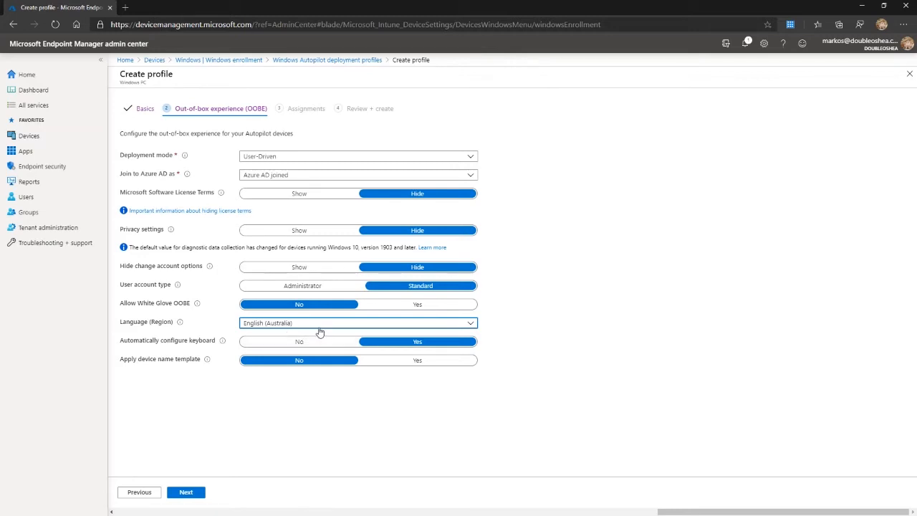
Enable the device name template for the new profile and enter the name prefix doubleshea-.
click(393, 361)
click(303, 425)
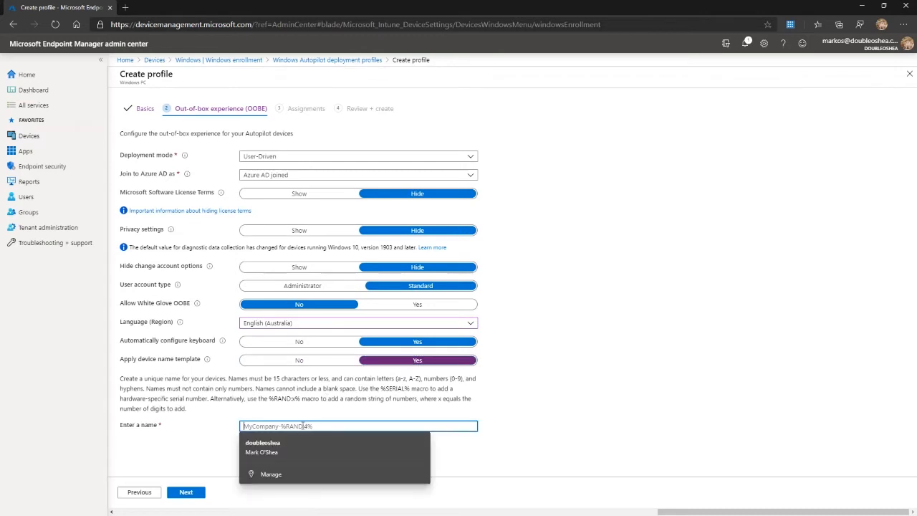
text(double)
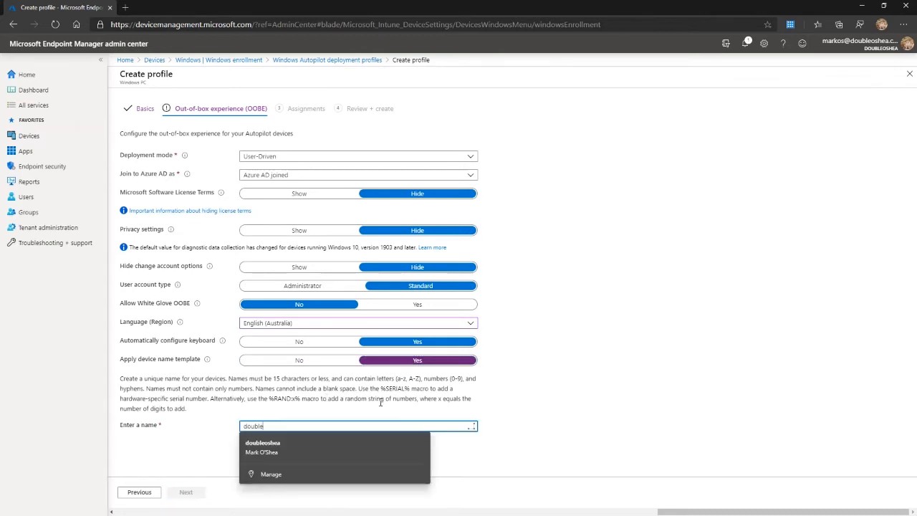
text(ceah)
key(BackSpace)
key(BackSpace)
key(BackSpace)
key(BackSpace)
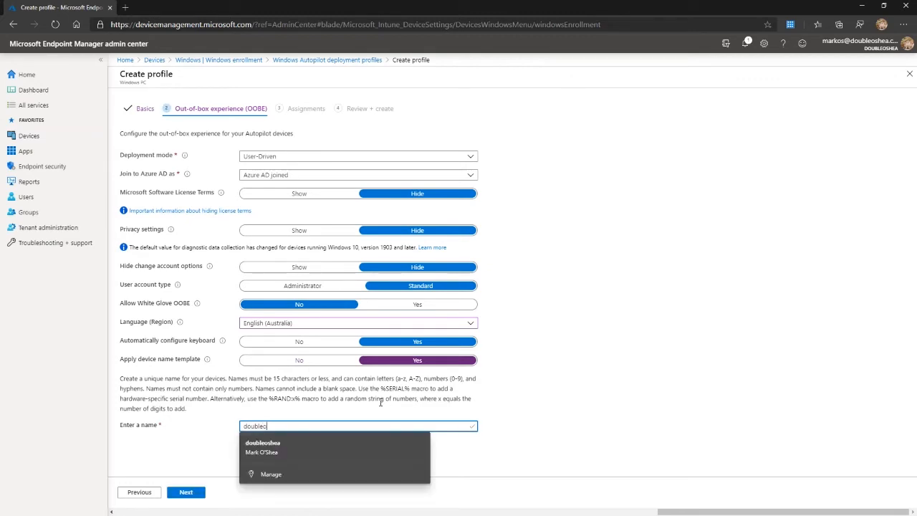
text(sjea)
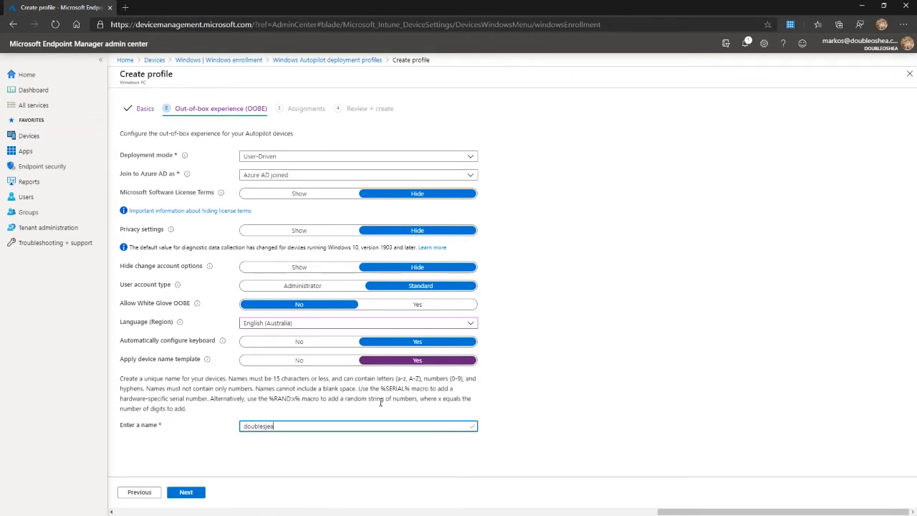
key(BackSpace)
key(BackSpace)
text(hea)
Append the random-number macro from the help text with three digits, making the name template doubleshea-%RAND:3% without spaces.
drag(269, 398, 303, 401)
key(ctrl+c)
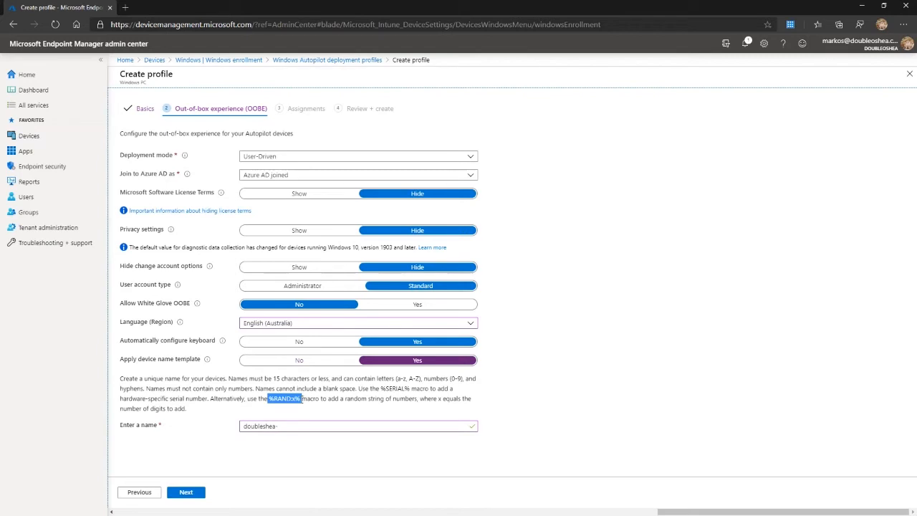
click(292, 425)
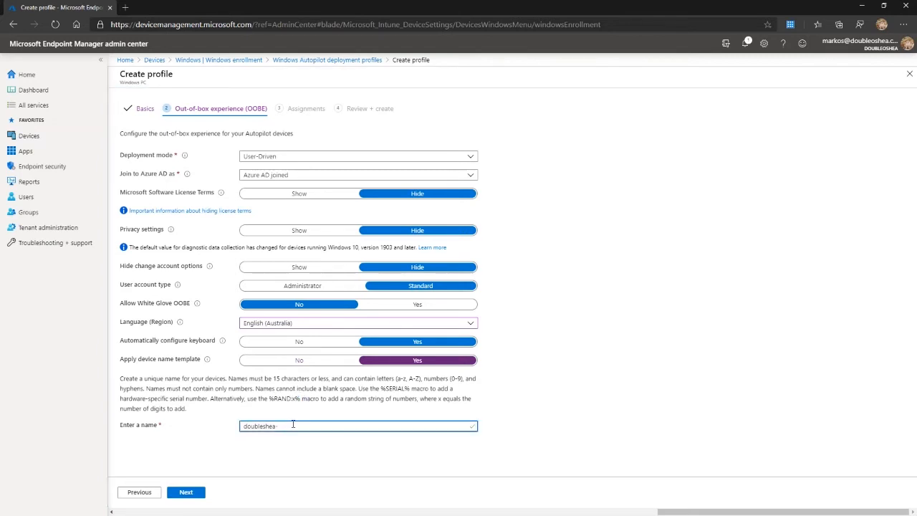
key(ctrl+v)
double_click(304, 425)
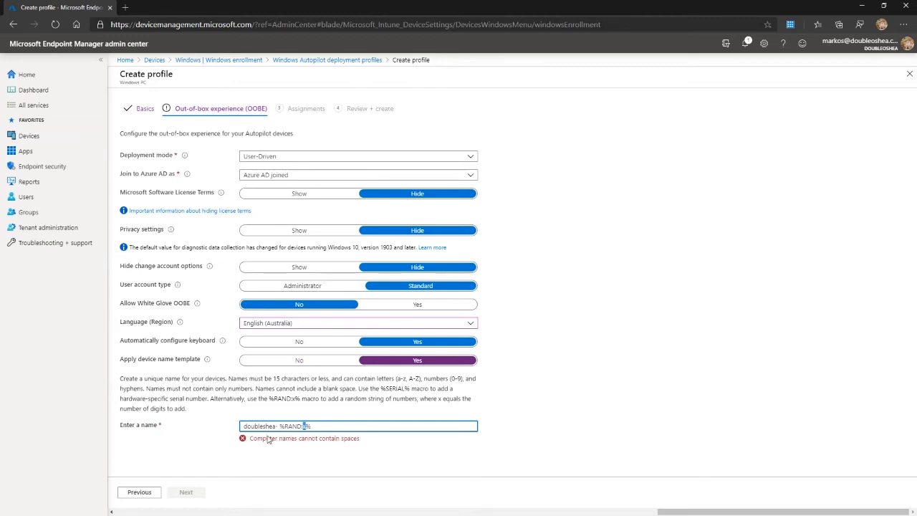
text(3)
key(Left)
key(Left)
key(Left)
key(Left)
key(Left)
key(Left)
key(Left)
key(BackSpace)
text(-)
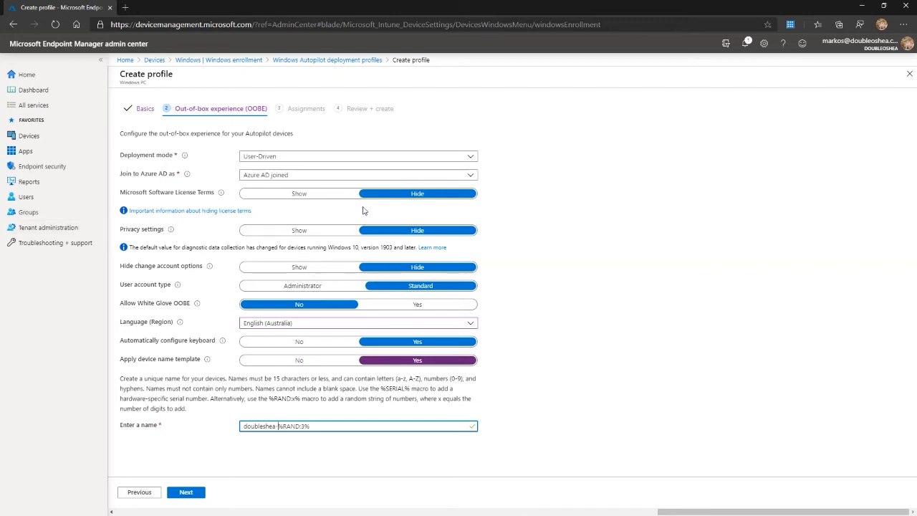
Check the group assignment options for the new profile and abandon its creation by returning to the Windows enrollment page.
click(190, 492)
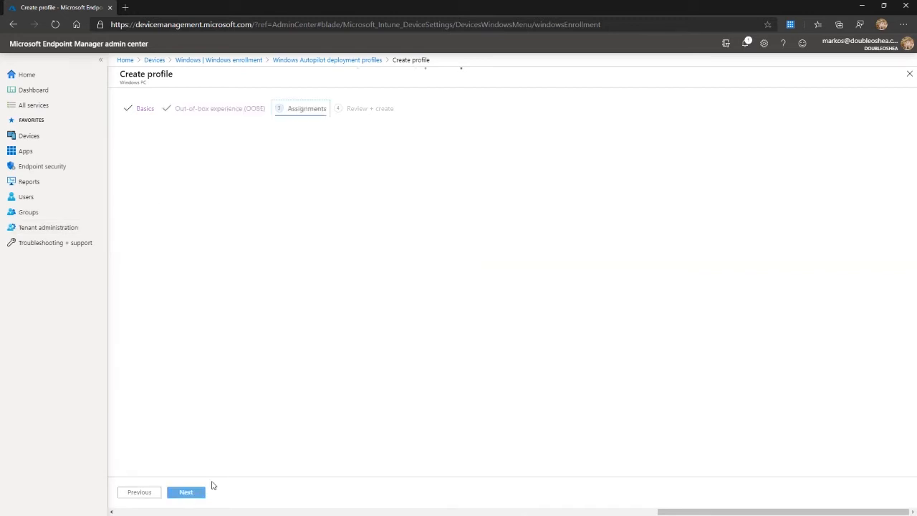
click(291, 147)
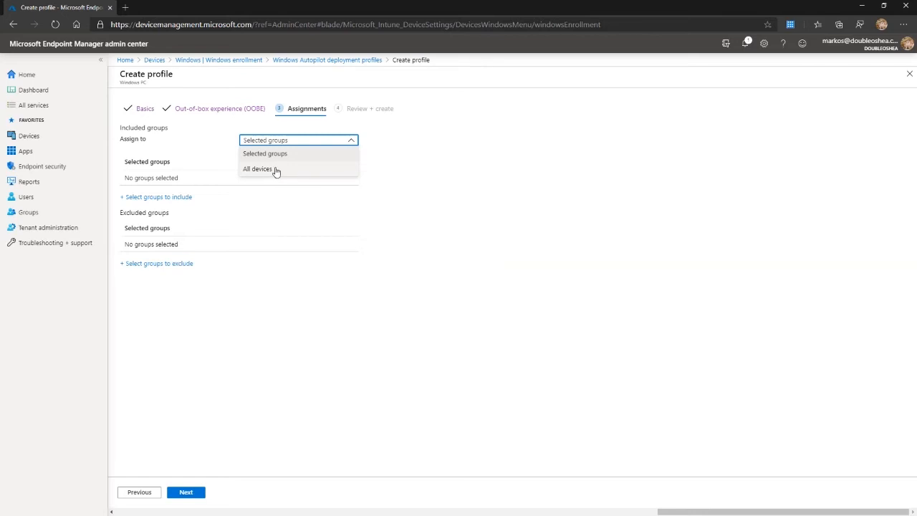
click(398, 187)
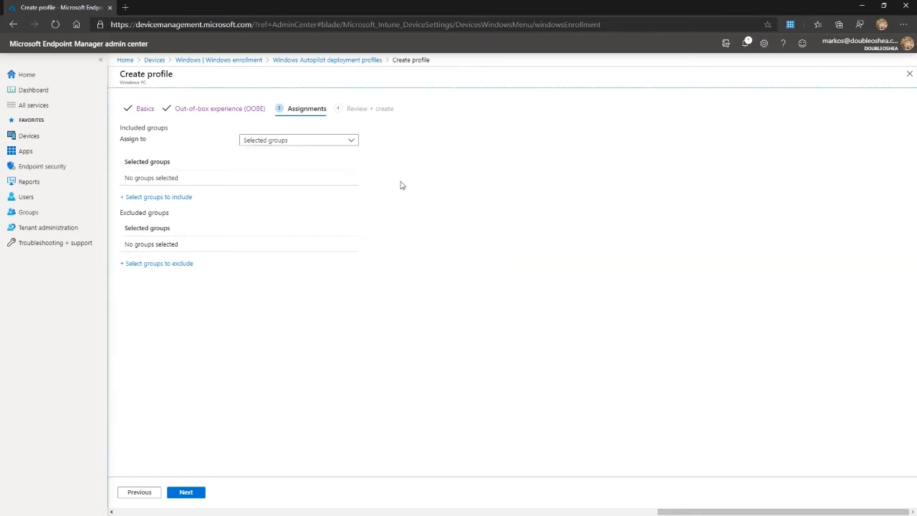
click(236, 61)
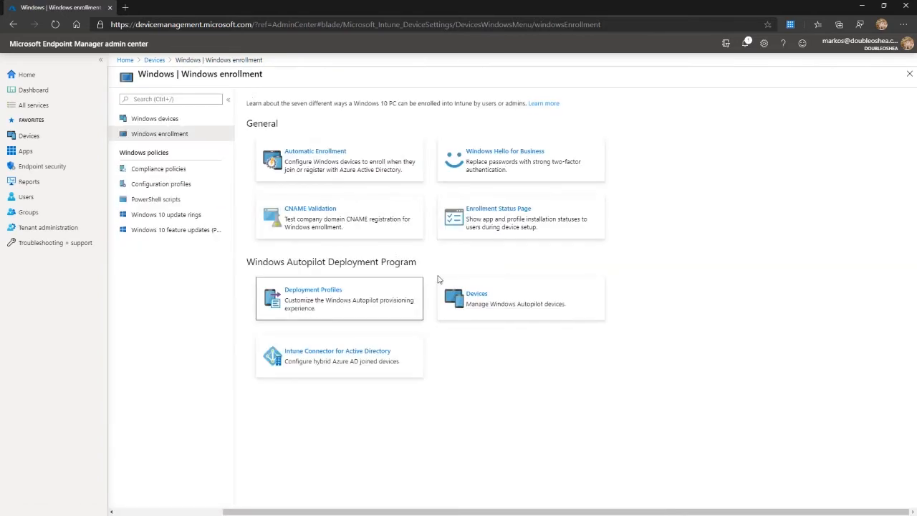
Open the Windows Autopilot devices list, read the CSV requirements for importing devices, and return to Windows enrollment without importing.
click(470, 290)
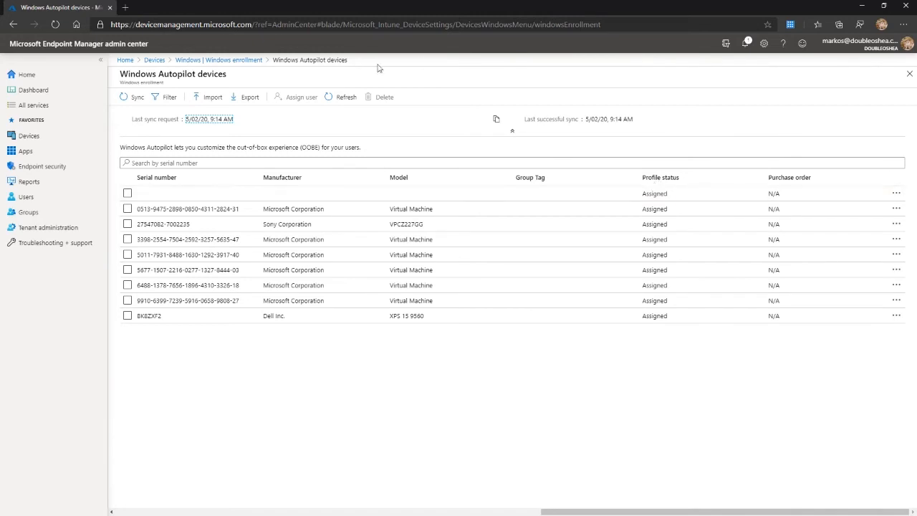
click(213, 96)
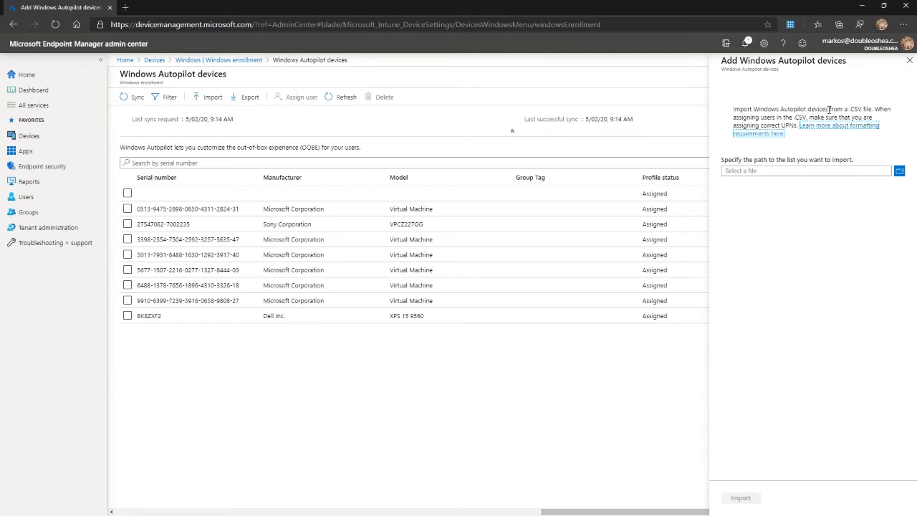
drag(828, 109, 796, 125)
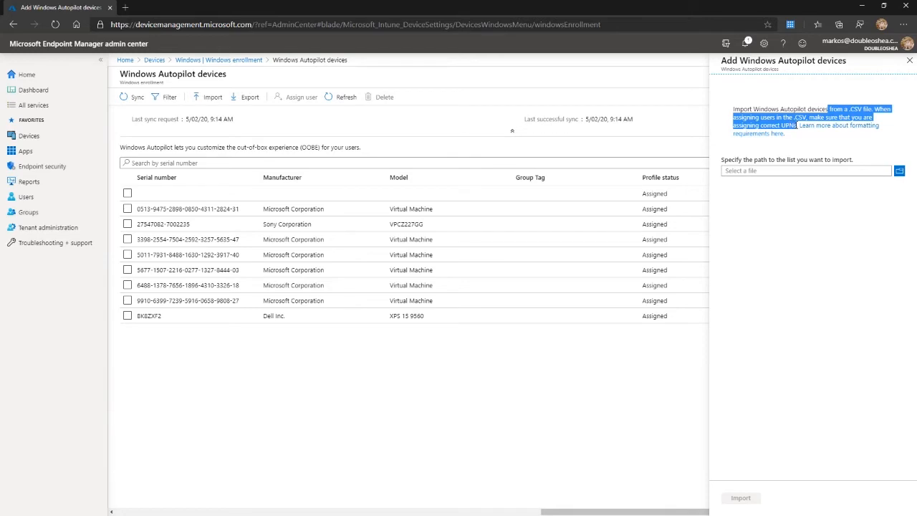
click(797, 125)
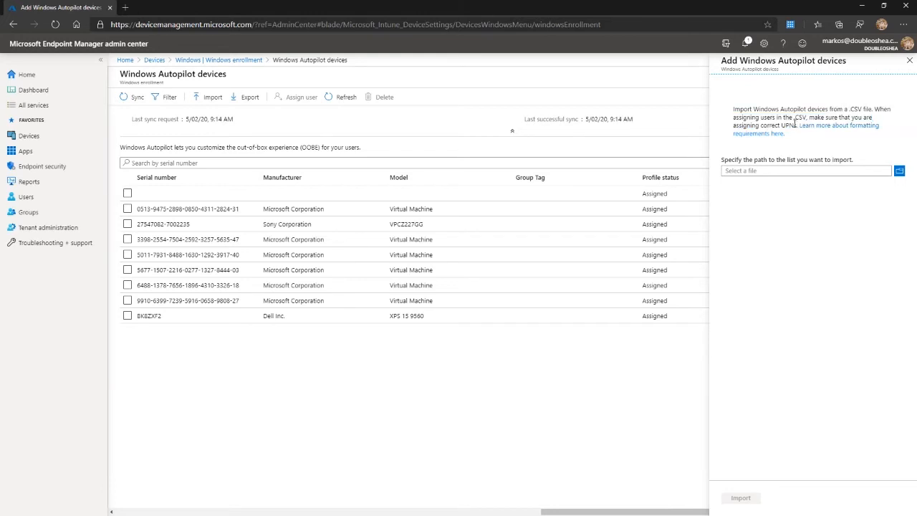
drag(797, 125, 755, 106)
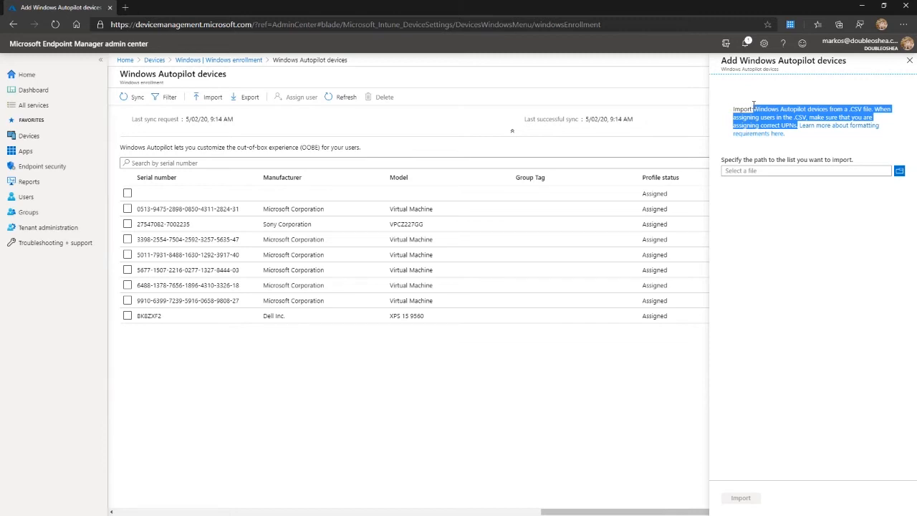
drag(754, 105, 733, 109)
click(790, 138)
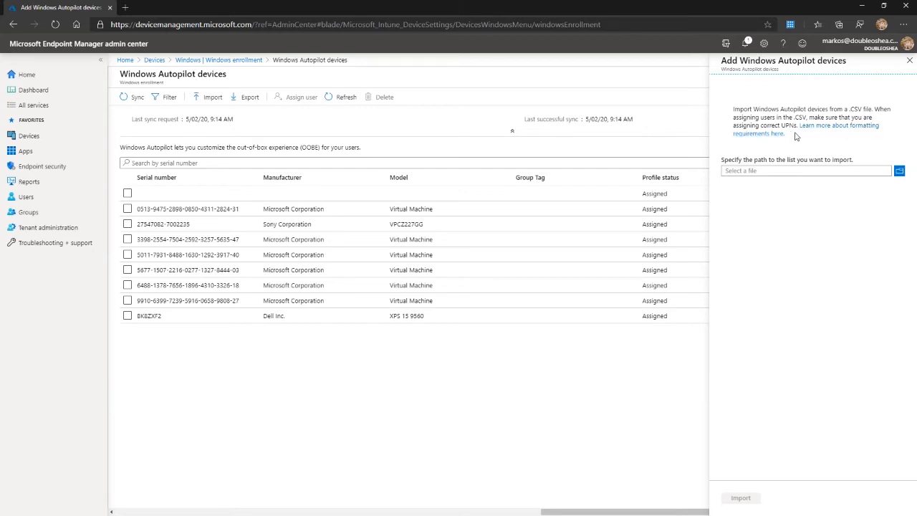
click(909, 61)
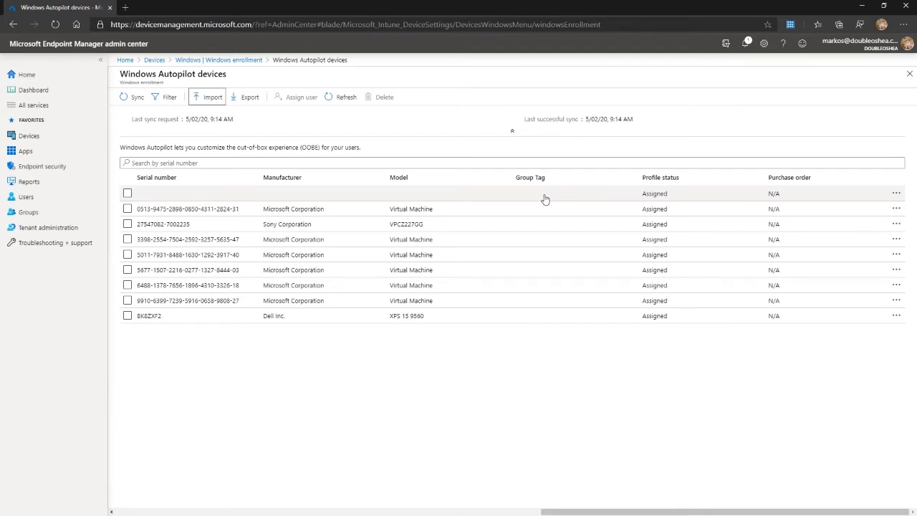
click(909, 75)
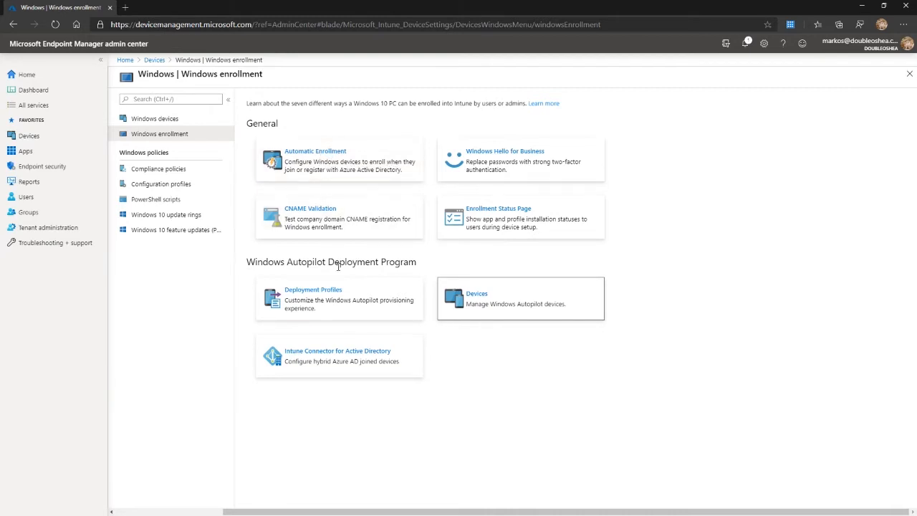
Open the doubleoshea default profile from the Autopilot deployment profiles and show its properties.
click(329, 296)
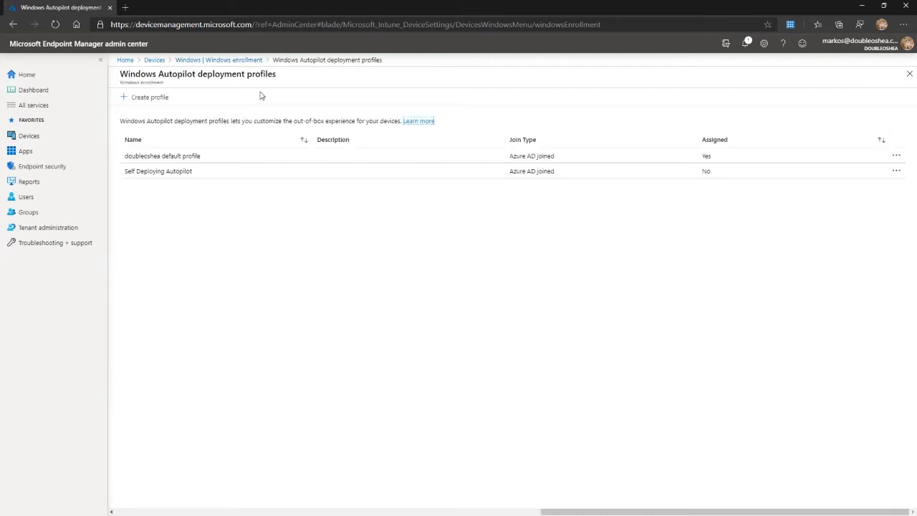
click(193, 156)
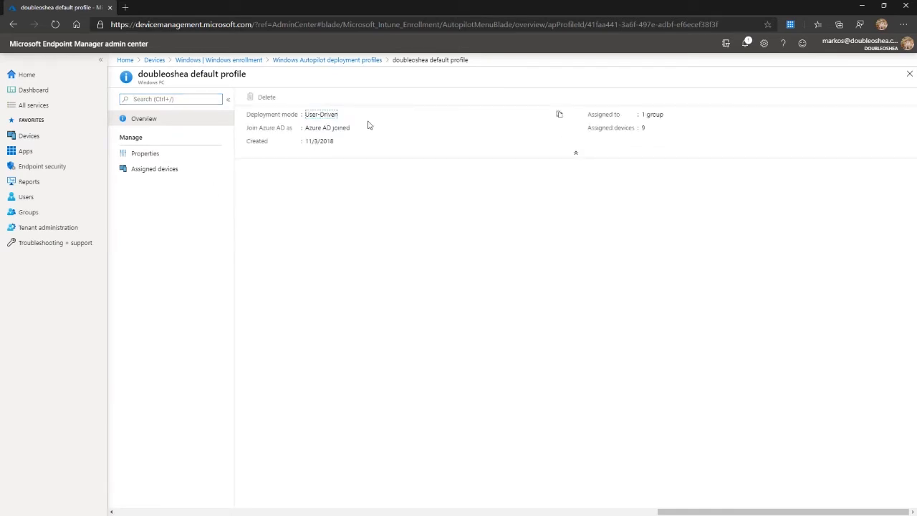
click(149, 159)
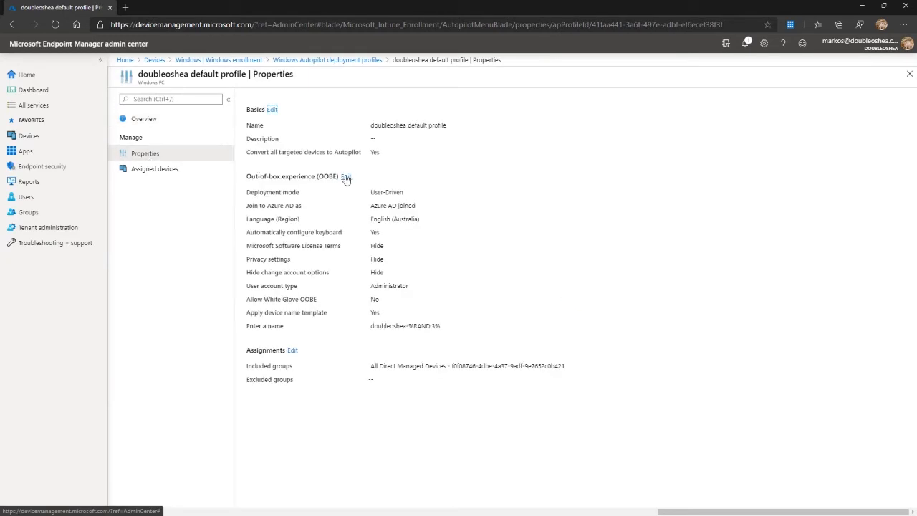
Review the doubleoshea default profile's out-of-box experience and basic settings, and return to Windows enrollment without saving.
click(346, 178)
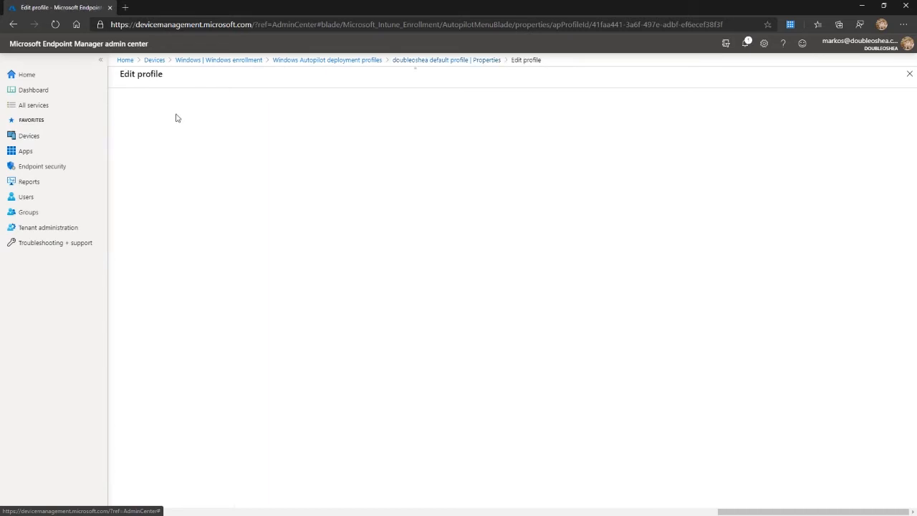
click(453, 62)
click(334, 108)
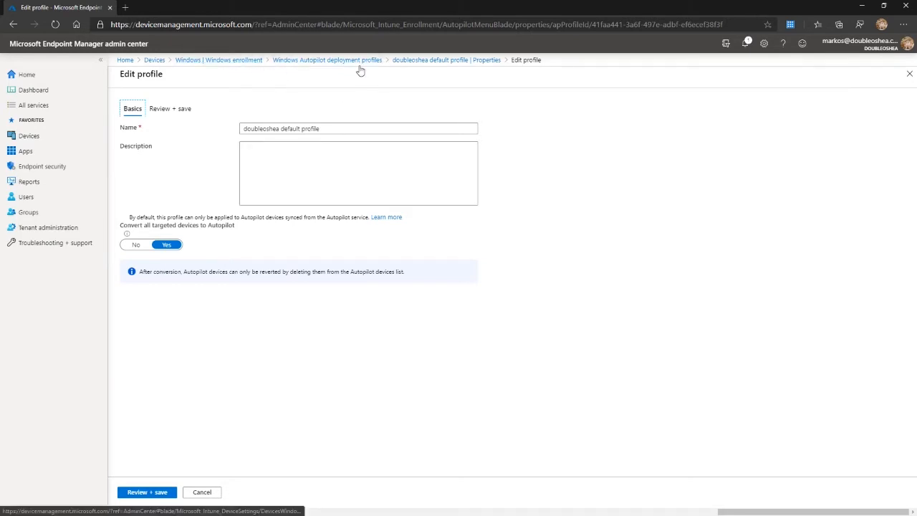
click(240, 62)
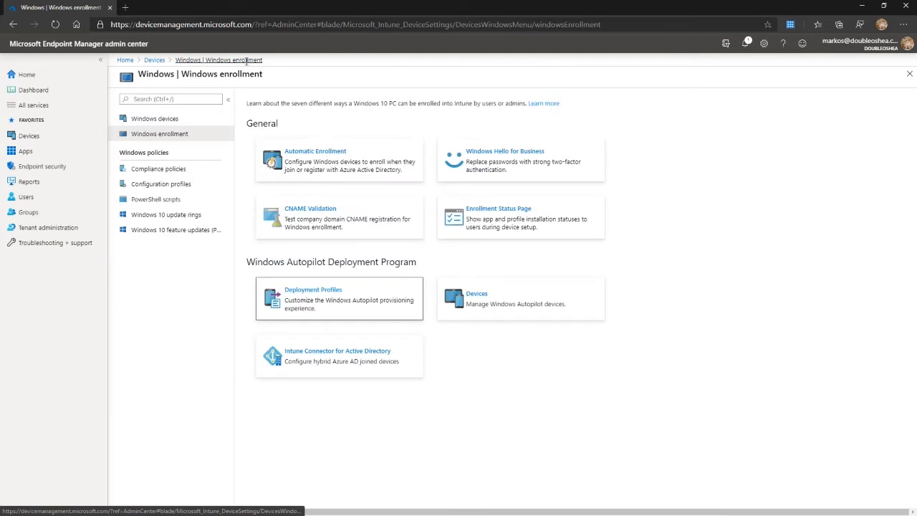
Open the settings of the All users and all devices enrollment status page profile for editing.
click(499, 207)
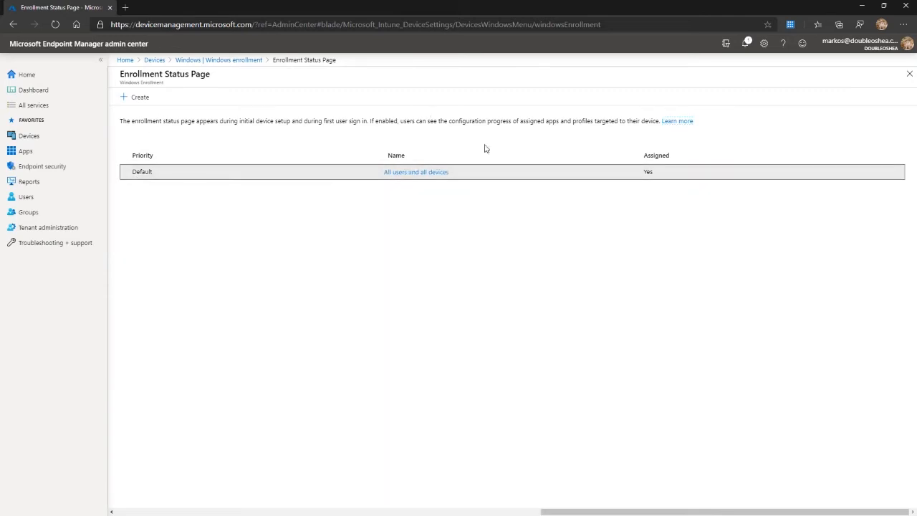
click(412, 174)
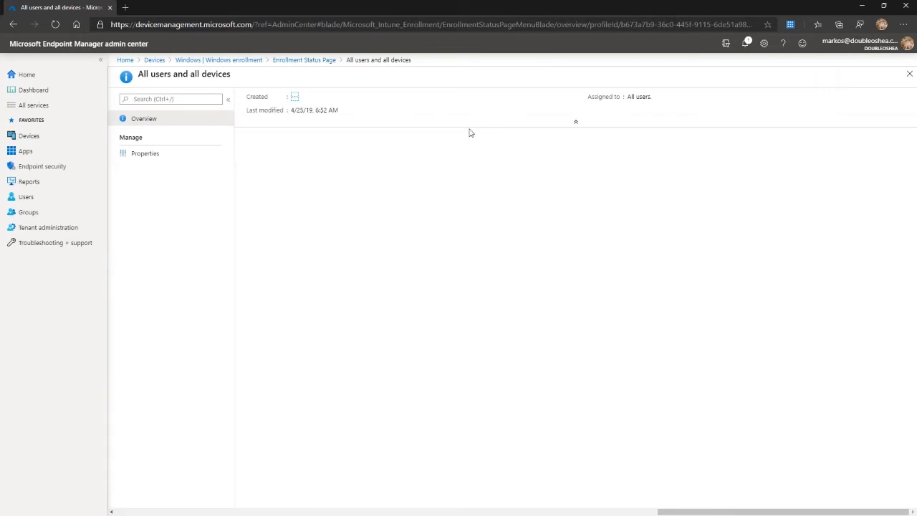
click(147, 155)
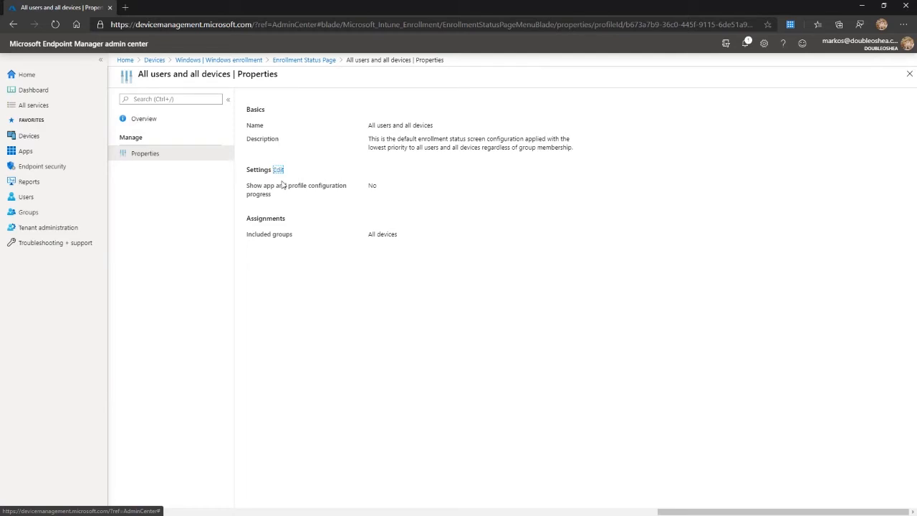
click(279, 170)
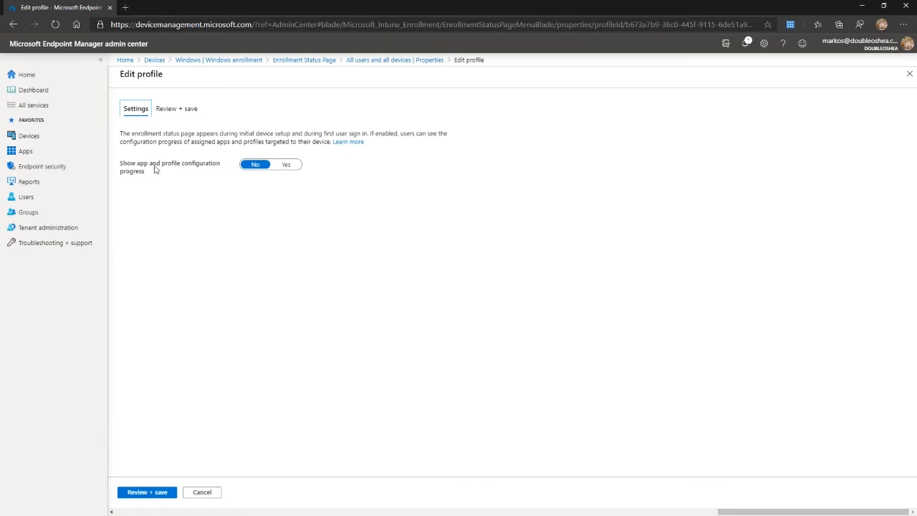
Enable Show app and profile configuration progress to review the installation and device-blocking options, and discard the edits.
click(281, 166)
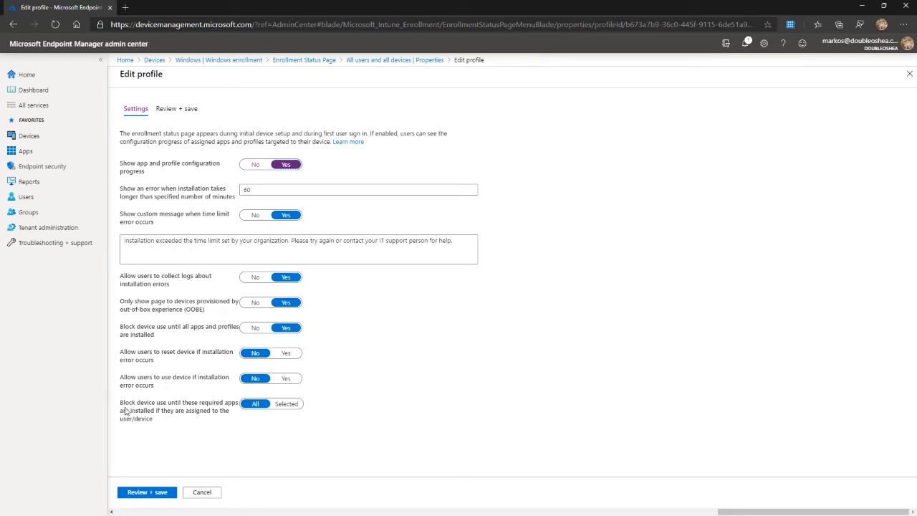
mouse_move(120, 401)
mouse_down()
mouse_move(164, 420)
mouse_move(124, 406)
mouse_up()
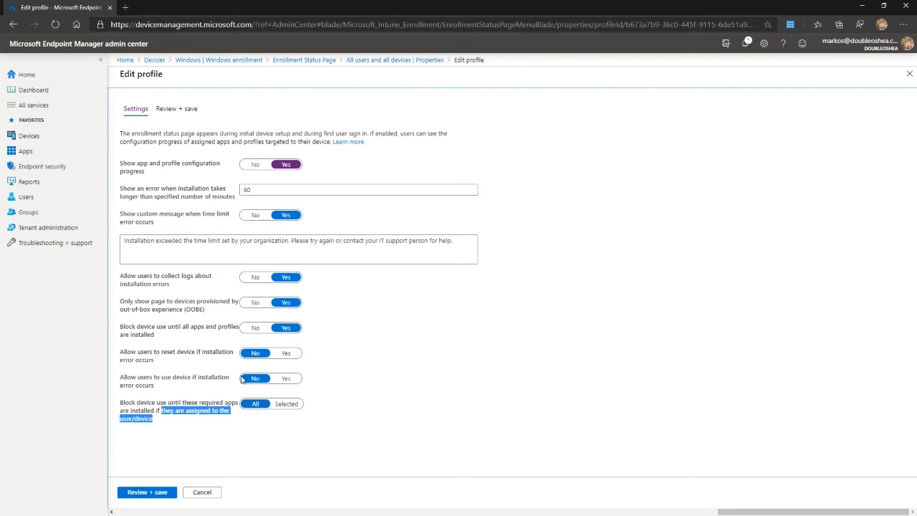
click(201, 497)
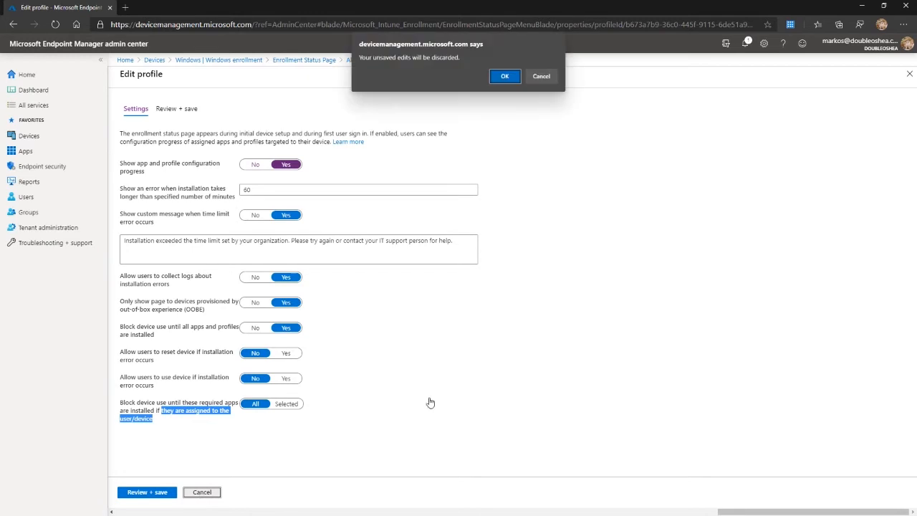
click(501, 79)
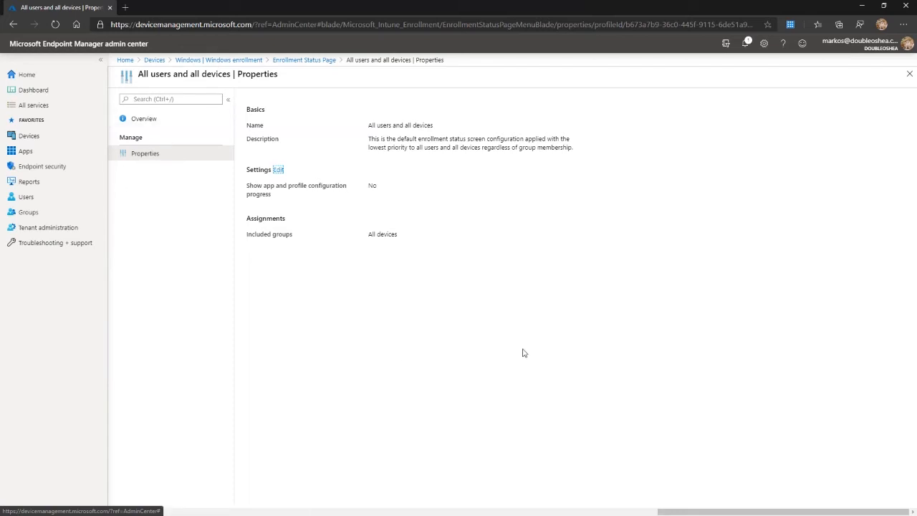
Enlarge the admin center page and close the properties of the All users and all devices profile.
key(ctrl+plus)
key(ctrl+plus)
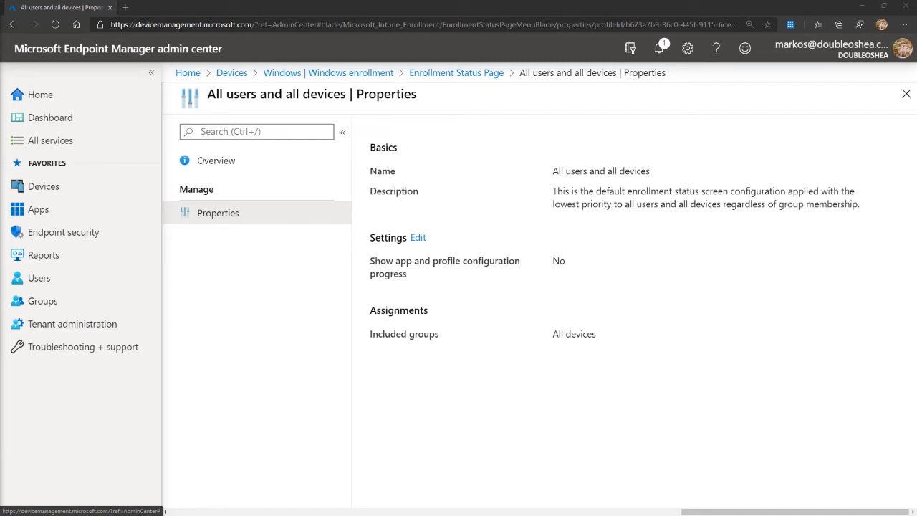
click(906, 96)
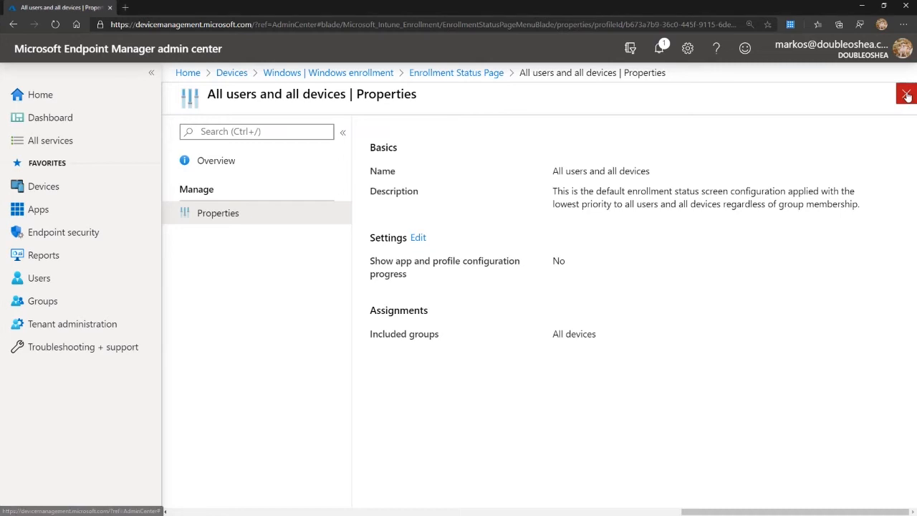
click(904, 97)
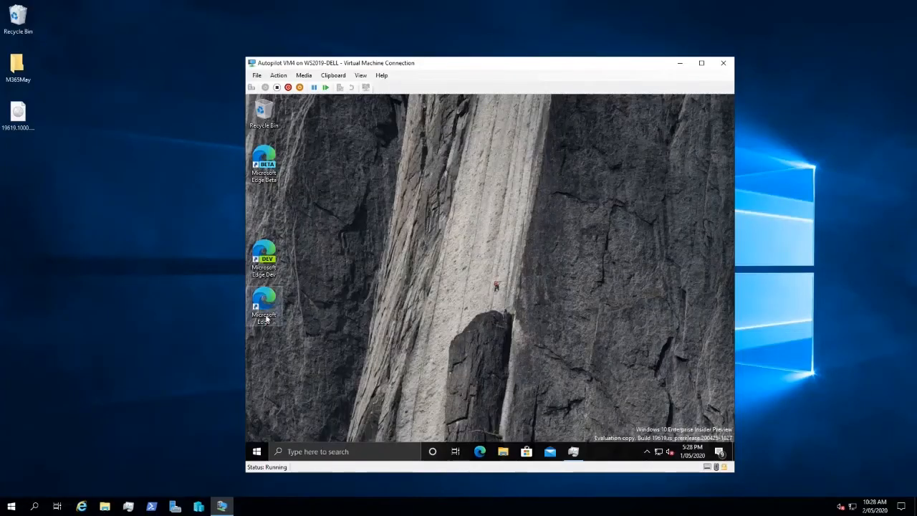
Check the Ethernet throughput in Task Manager on the Autopilot VM4 virtual machine and close Task Manager.
click(574, 452)
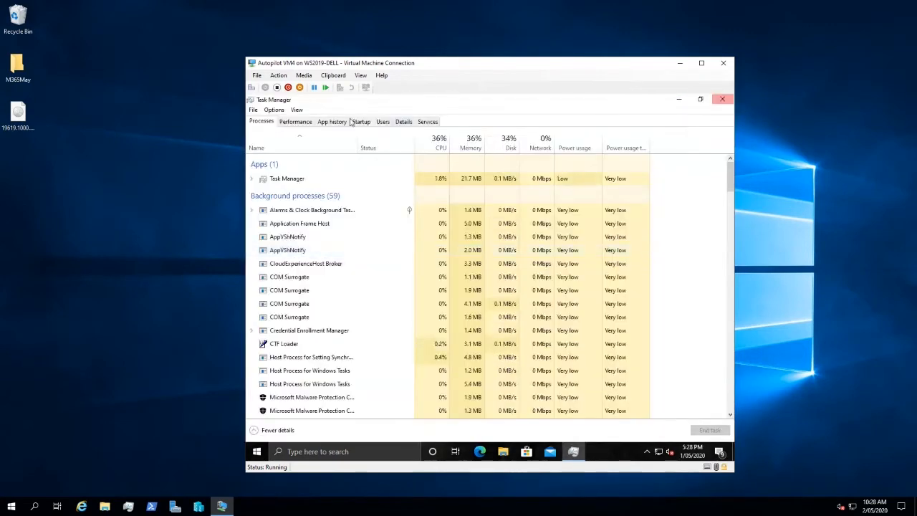
click(310, 123)
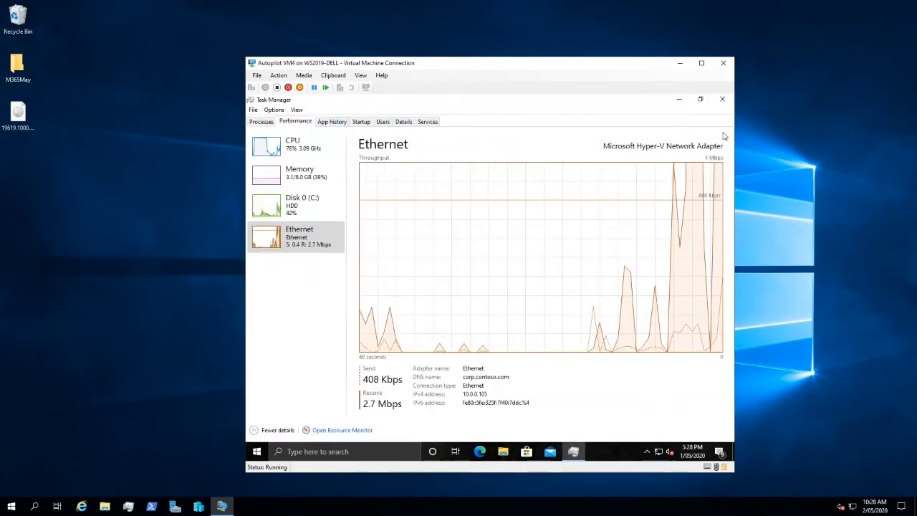
click(721, 101)
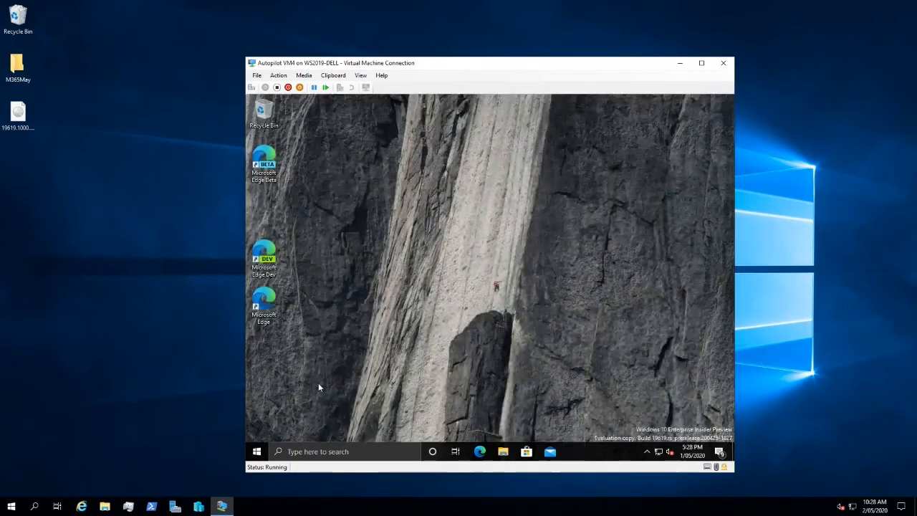
Examine the full list of recently added apps on the virtual machine and close the list.
click(256, 453)
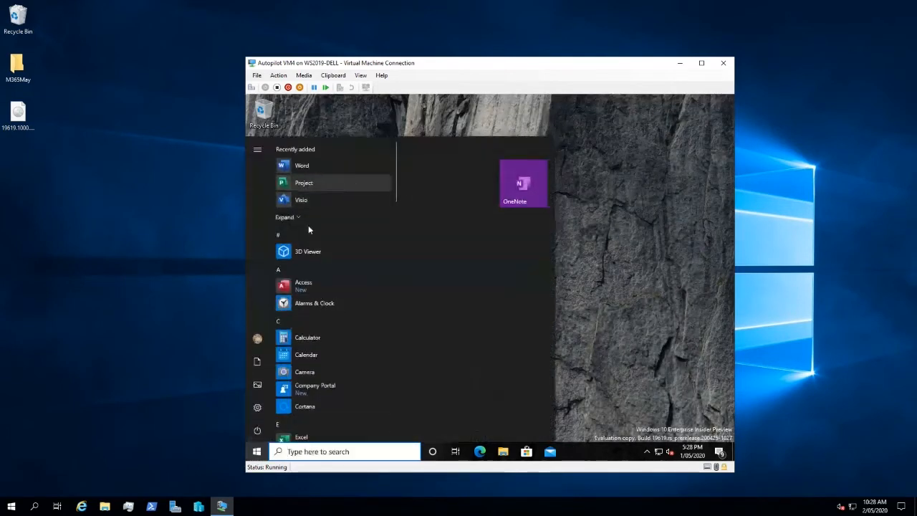
click(300, 217)
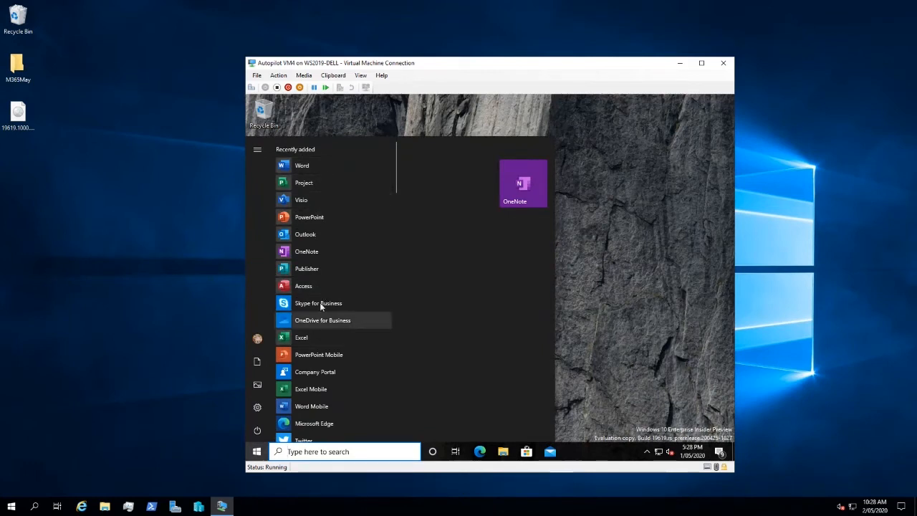
scroll(323, 302, down, 3)
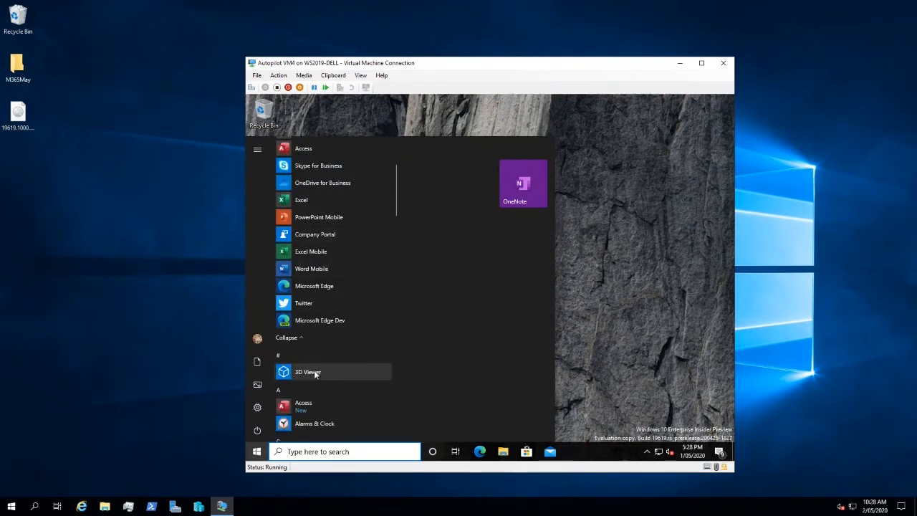
scroll(323, 362, down, 3)
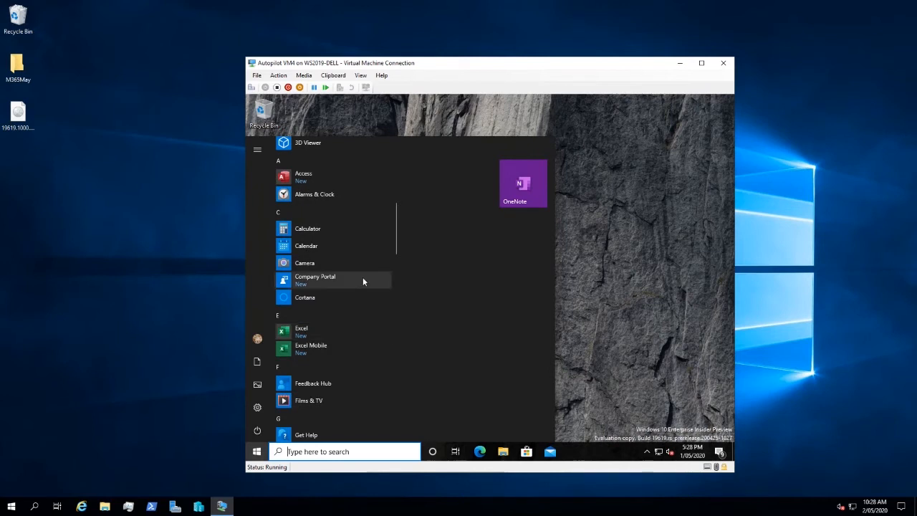
scroll(362, 280, up, 3)
scroll(360, 289, up, 3)
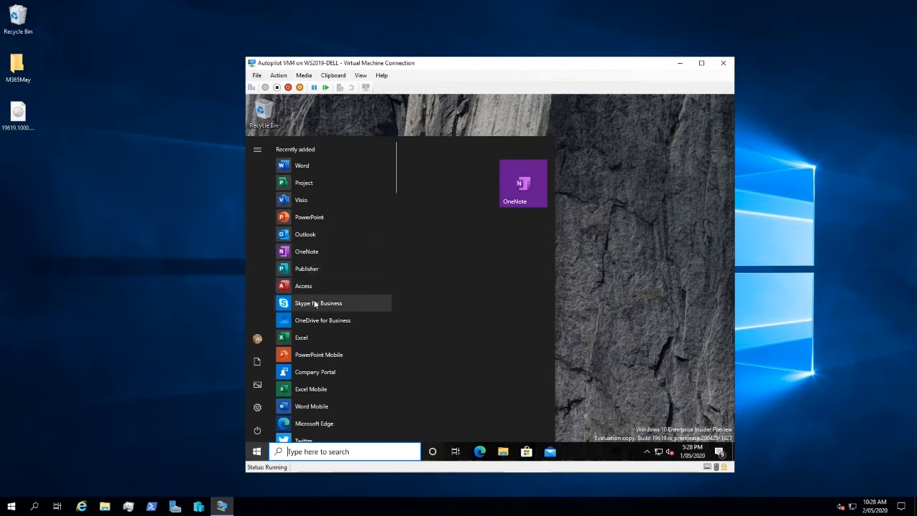
click(630, 282)
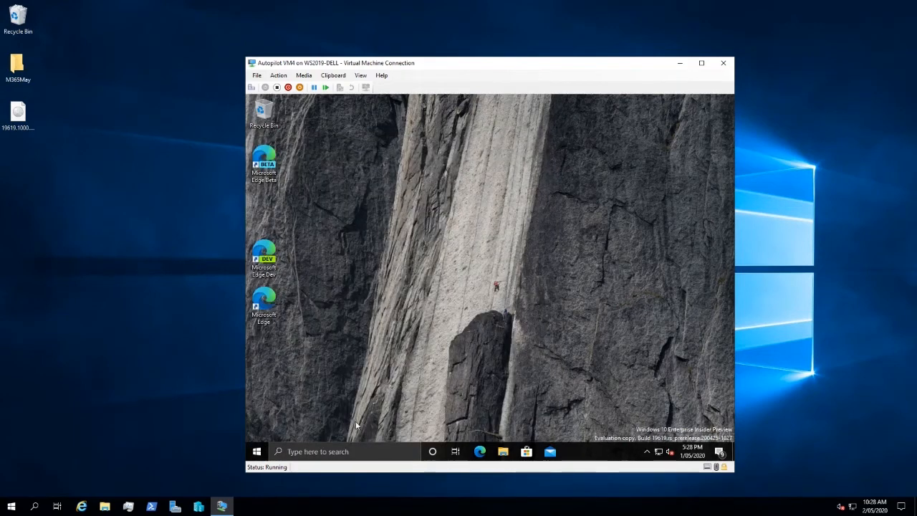
Start Windows PowerShell as administrator in the virtual machine, allow the elevation, and maximize its window.
click(401, 451)
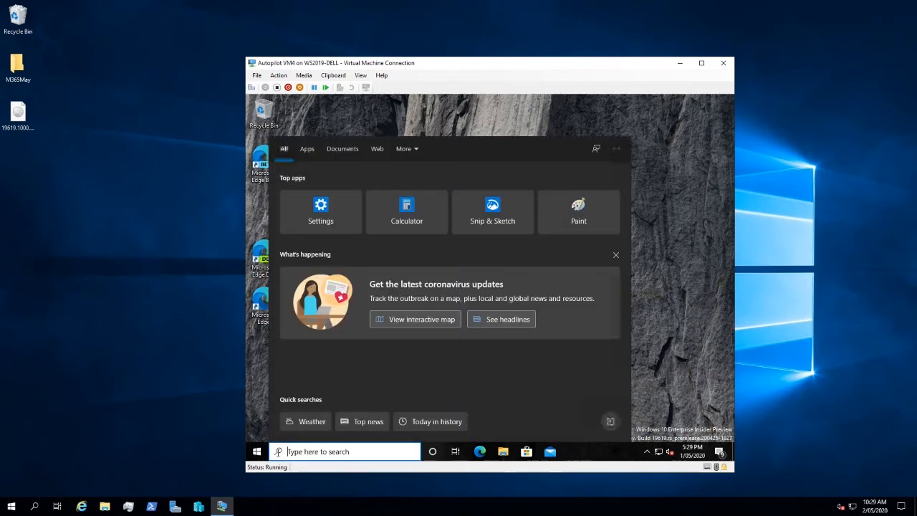
right_click(258, 454)
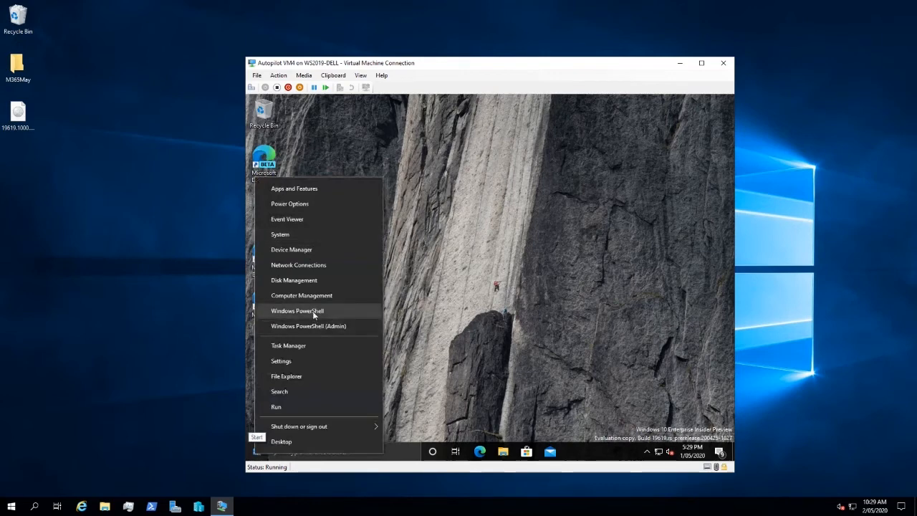
click(338, 326)
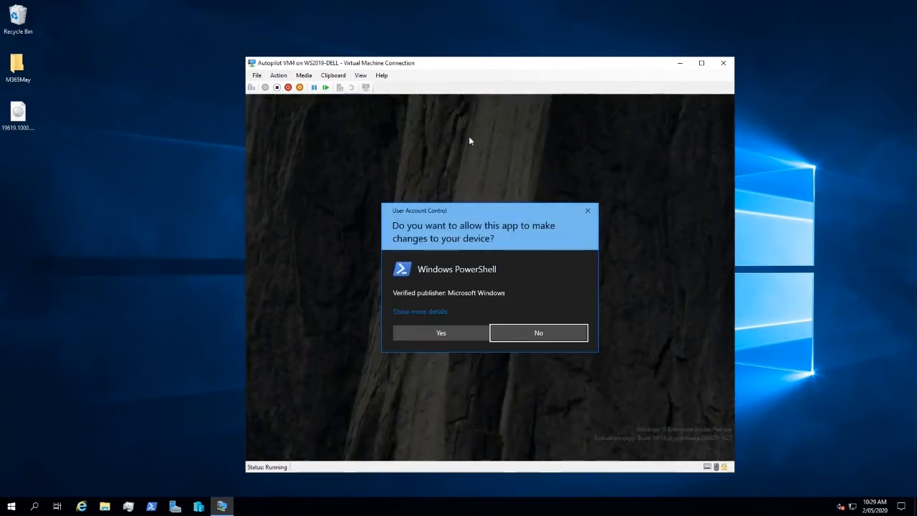
click(477, 328)
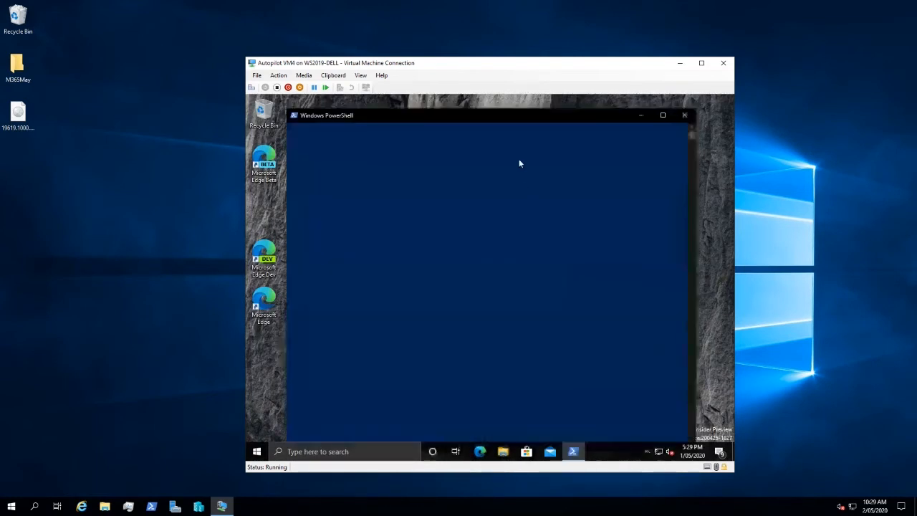
click(661, 116)
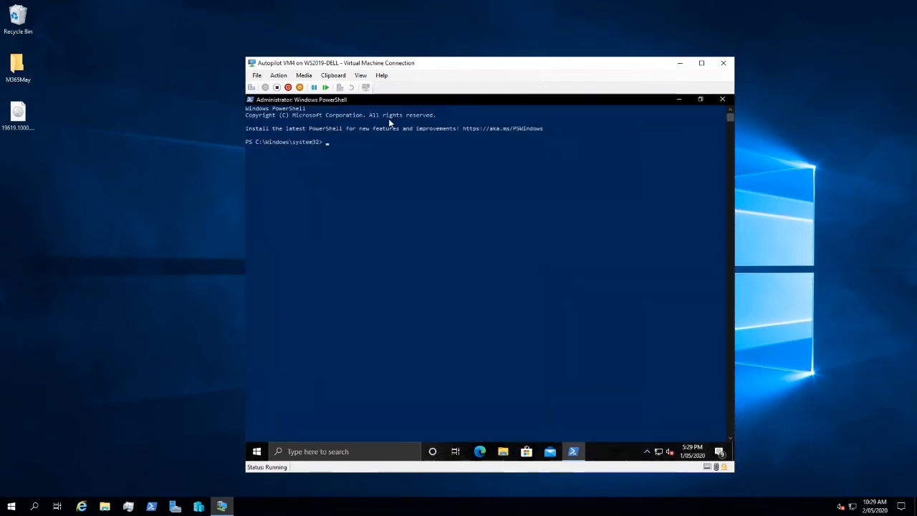
Write the delivery optimization status to a file by running get-deliveryoptimizationstatus > output.txt.
text(explore)
key(Escape)
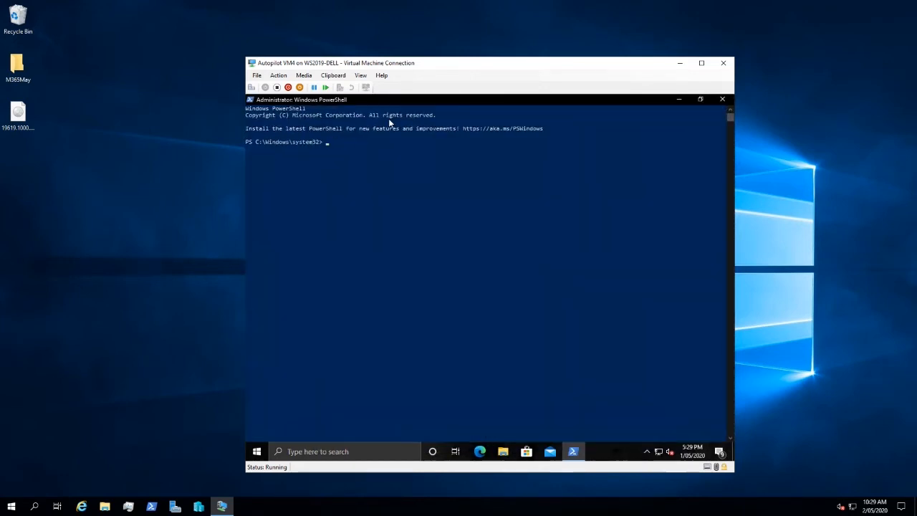
text(get-deliveryop)
key(BackSpace)
key(BackSpace)
text(optimizationstatus)
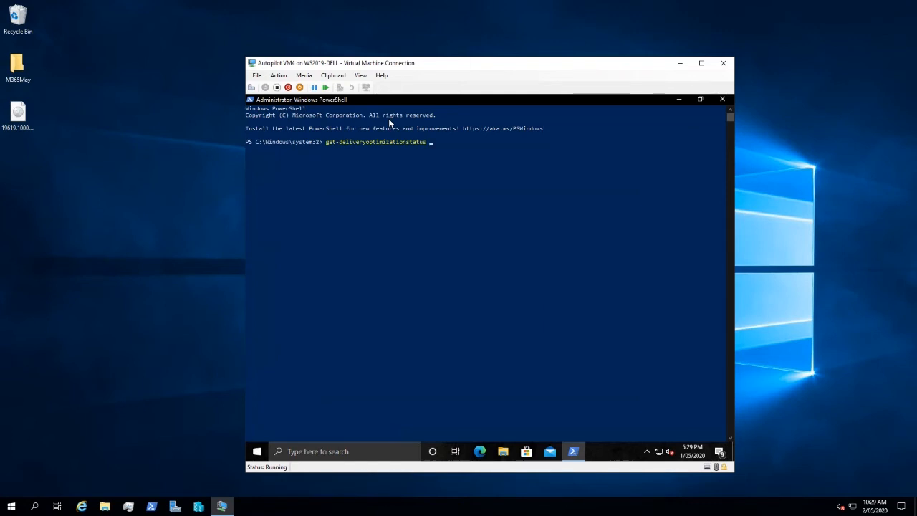
text(> output.txt)
key(Return)
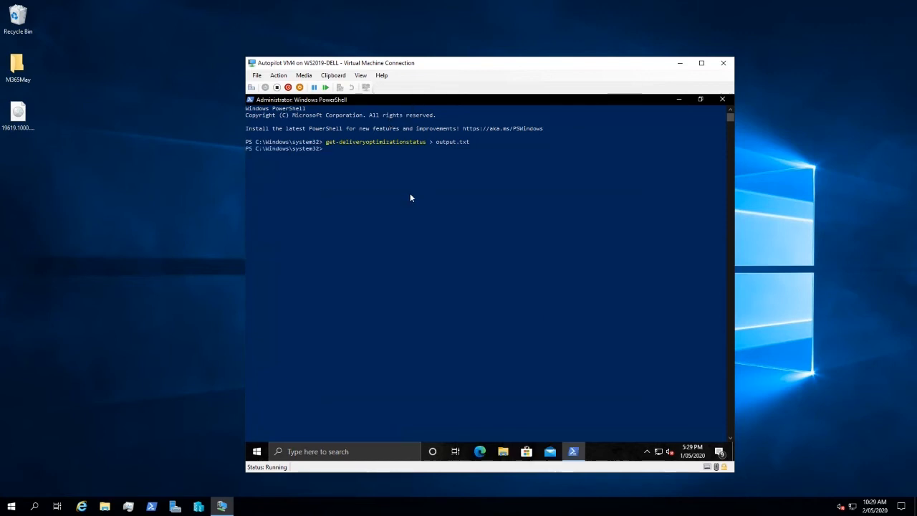
Open output.txt in a maximized Notepad window and highlight LanPeers in the first entry's BytesFromLanPeers line.
text(notepad output.txt)
key(Return)
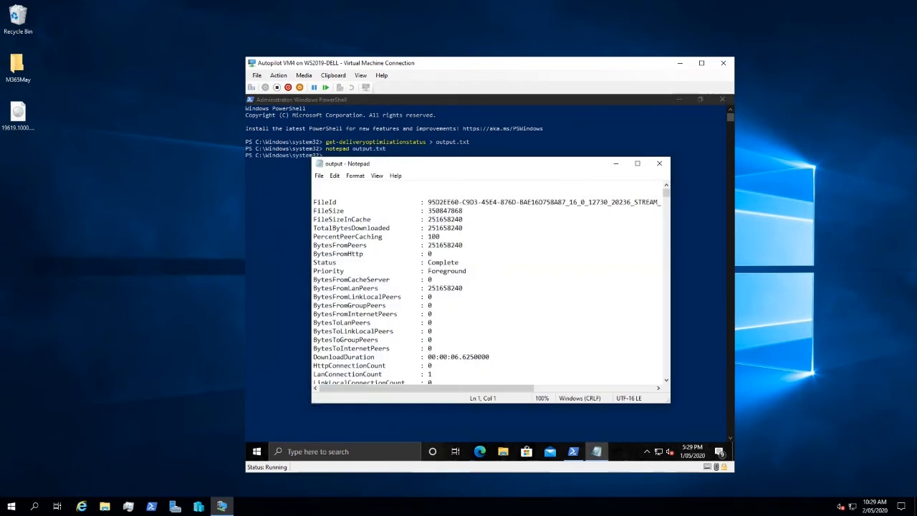
drag(572, 169, 550, 68)
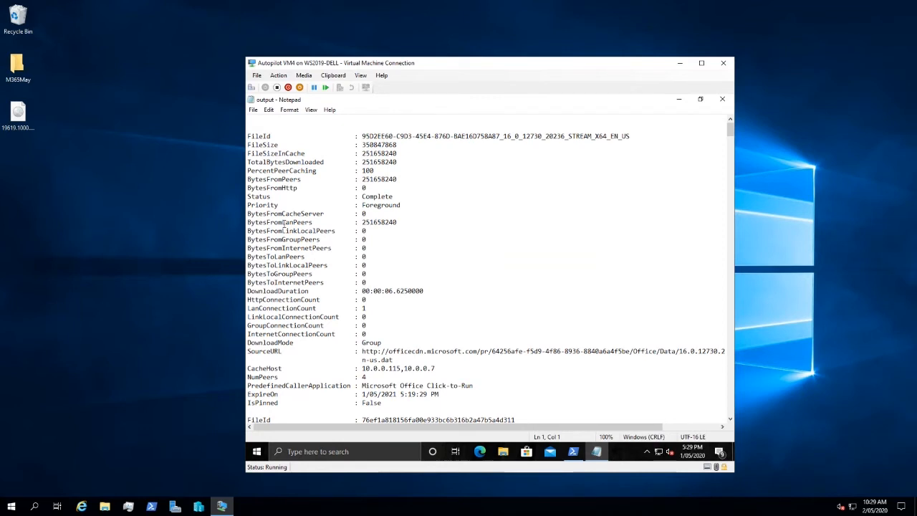
mouse_move(315, 222)
mouse_down()
mouse_move(283, 223)
mouse_move(315, 223)
mouse_up()
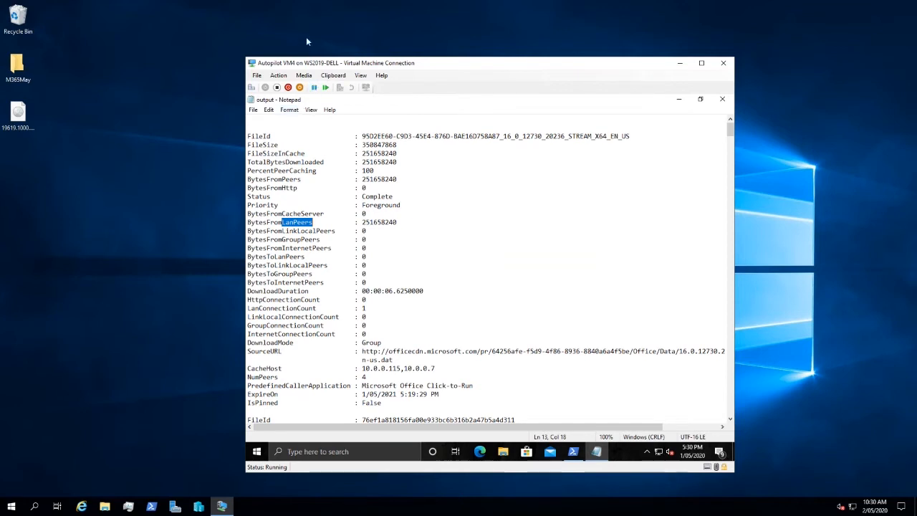
right_click(311, 222)
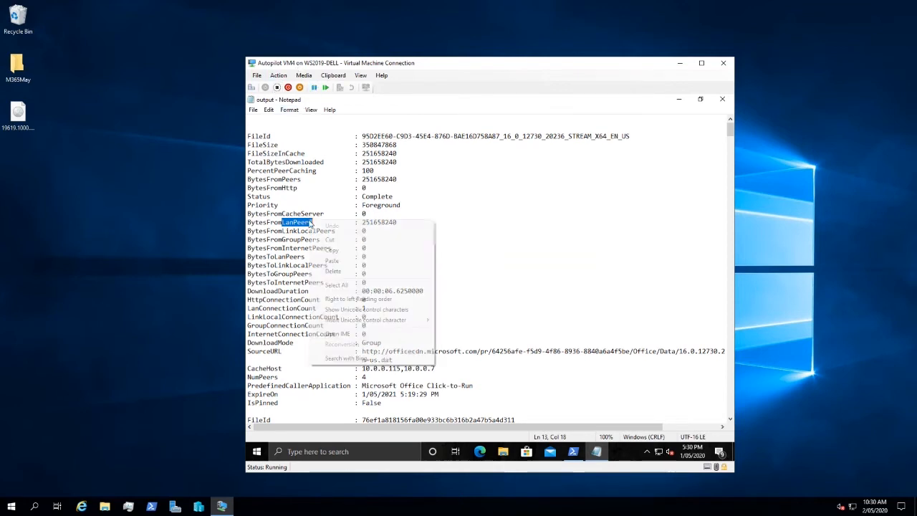
Copy LanPeers from the first entry, and highlight digits of its FileSize and BytesFromPeers values for comparison.
click(339, 250)
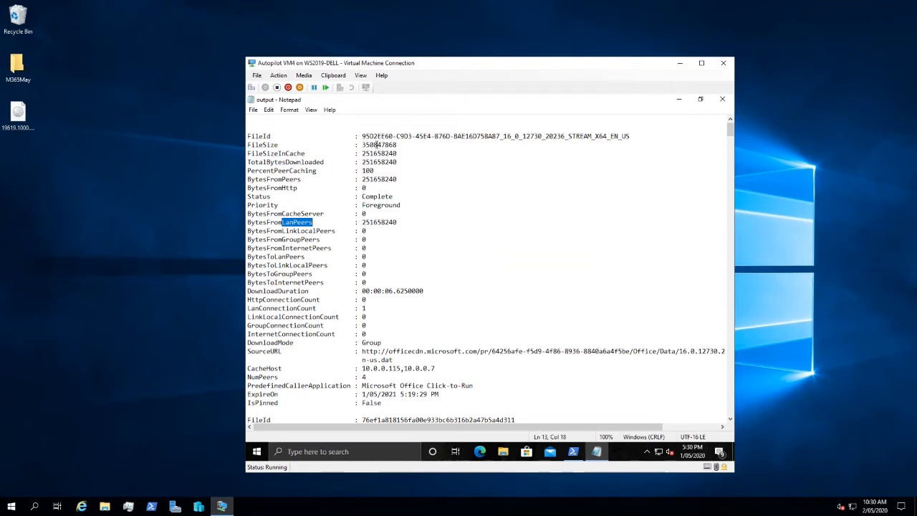
drag(365, 145, 382, 145)
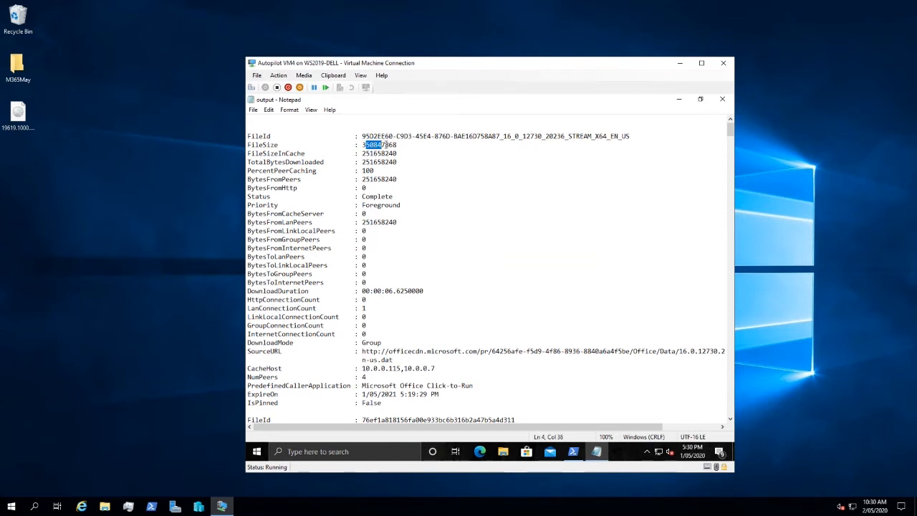
click(385, 145)
drag(398, 179, 366, 180)
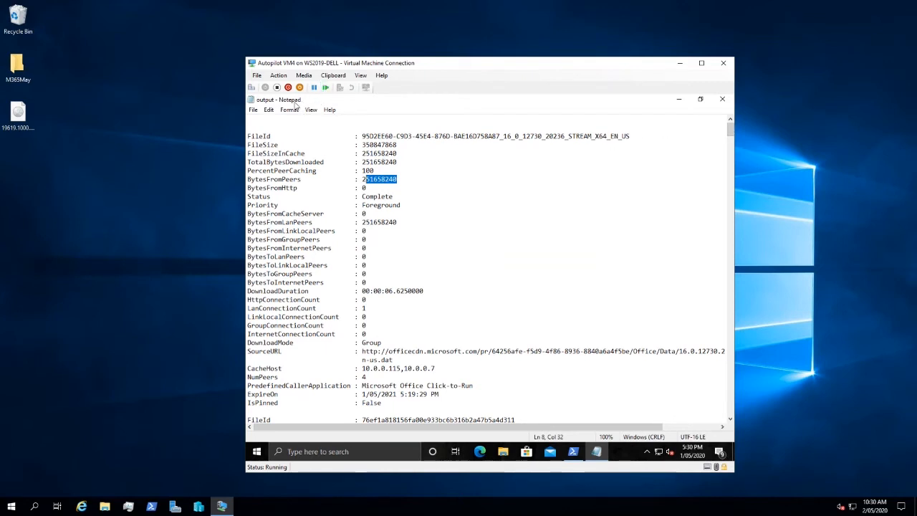
Search output.txt for LanPeers with the Find dialog, and move the dialog clear of the status entries.
click(270, 109)
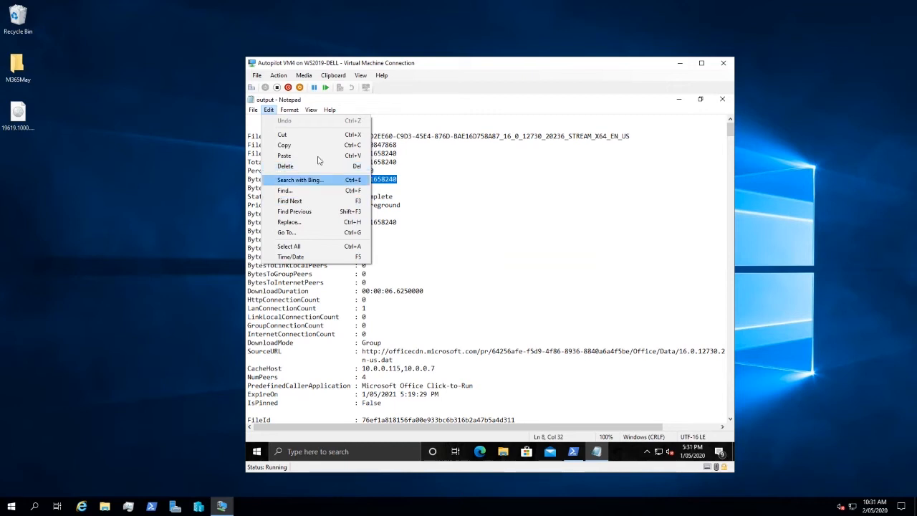
click(312, 201)
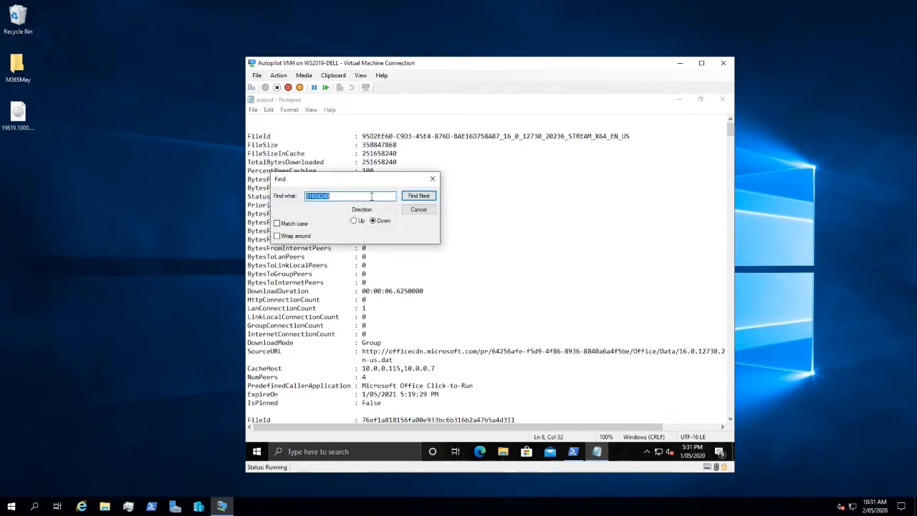
click(387, 197)
click(416, 196)
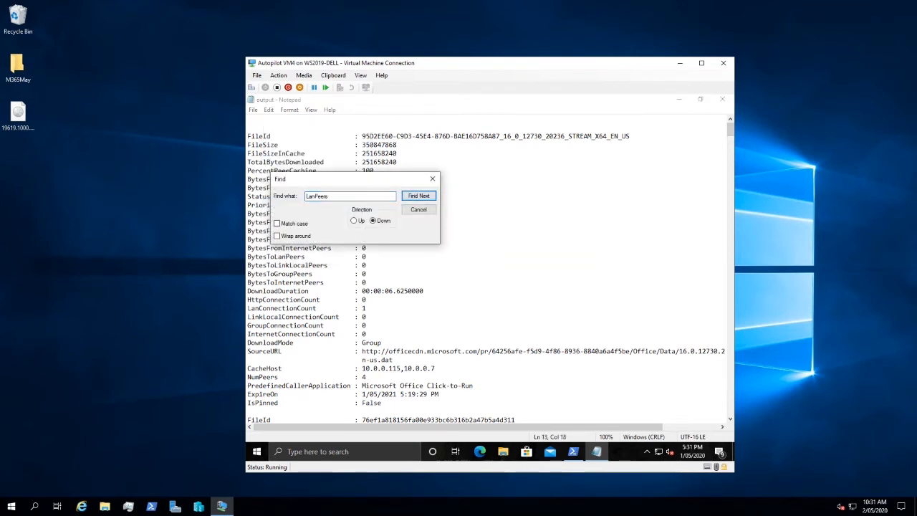
drag(385, 184, 666, 146)
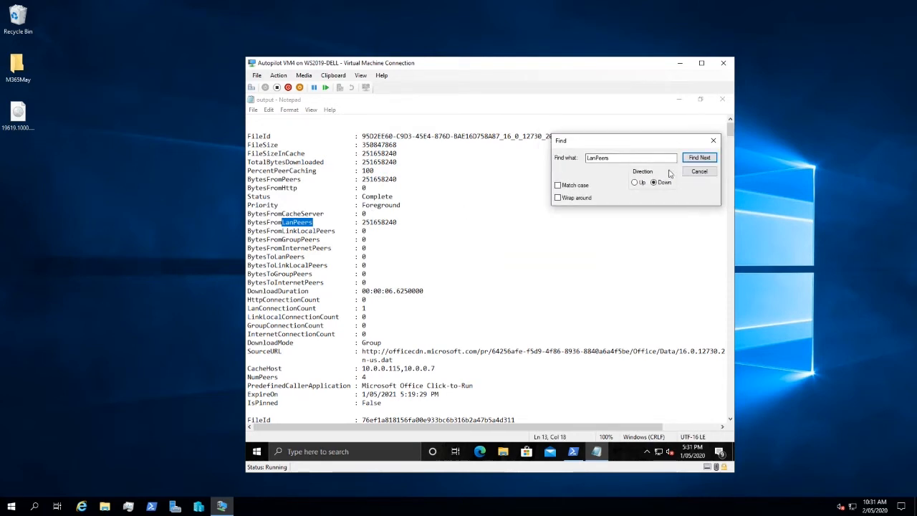
Go through the following LanPeers matches in output.txt to examine how much each download received from LAN peers.
click(698, 158)
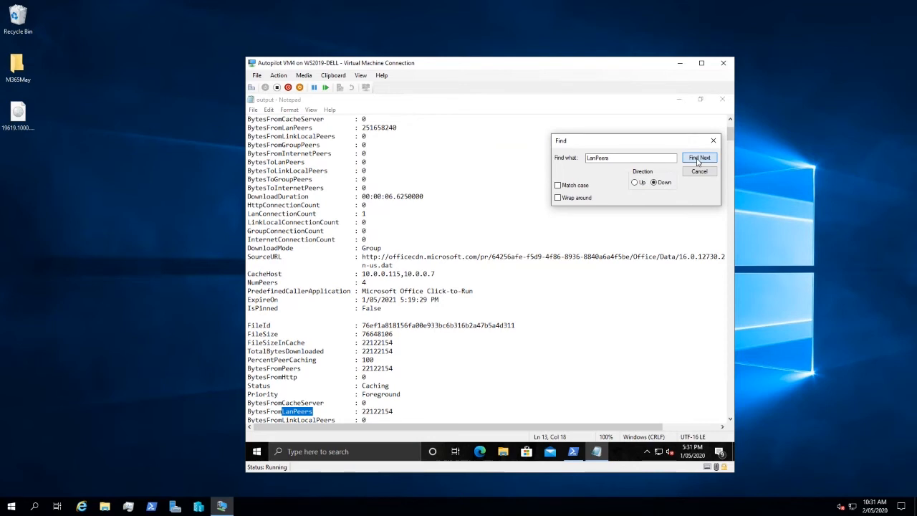
click(698, 158)
click(698, 158)
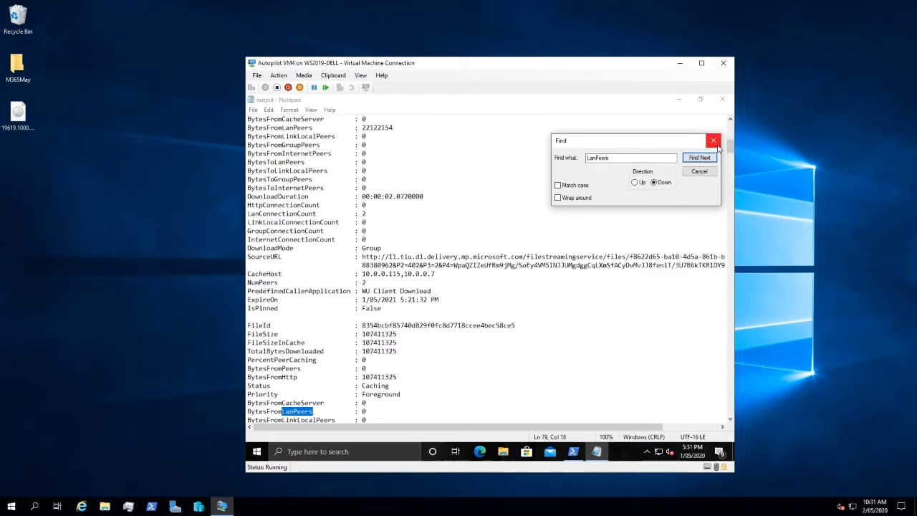
click(700, 159)
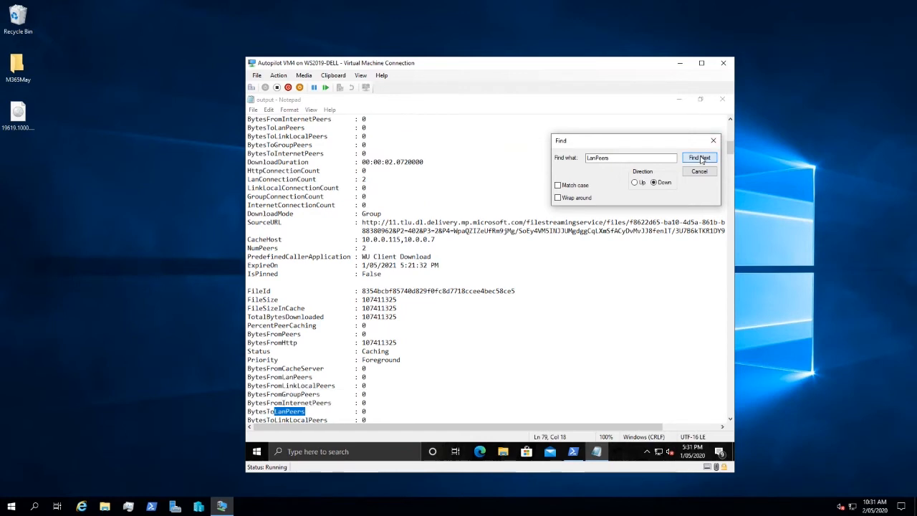
click(699, 158)
click(700, 158)
click(700, 158)
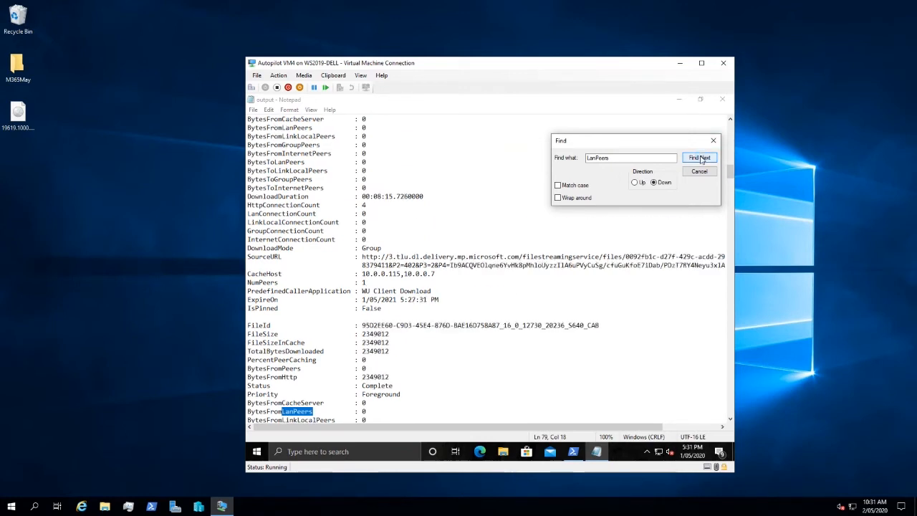
click(700, 158)
click(700, 158)
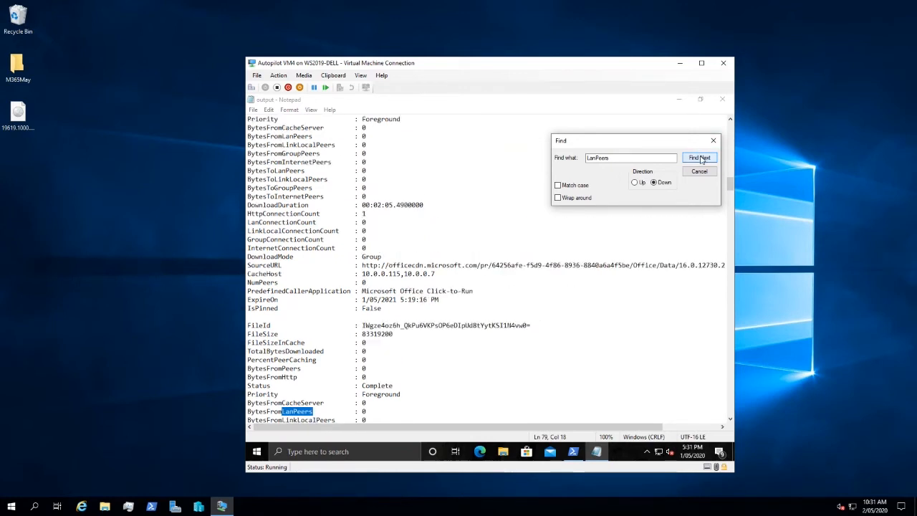
click(699, 158)
click(700, 159)
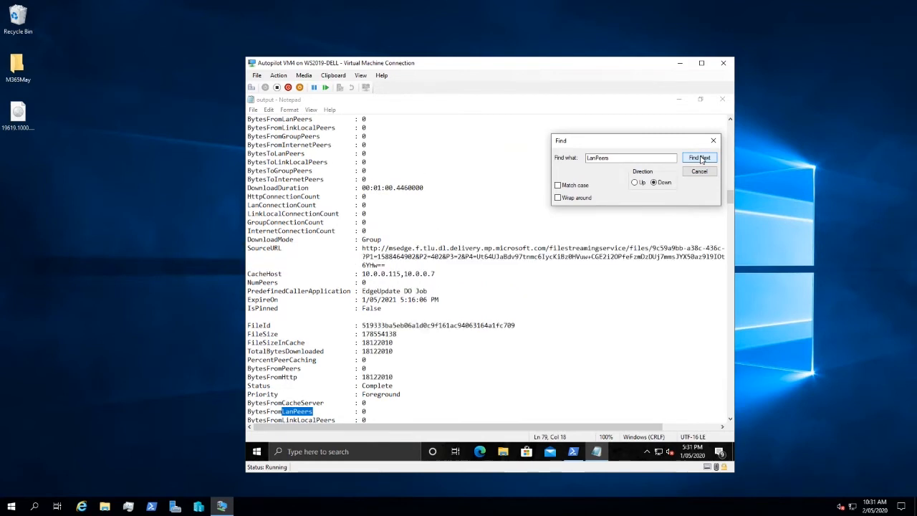
click(699, 158)
click(700, 159)
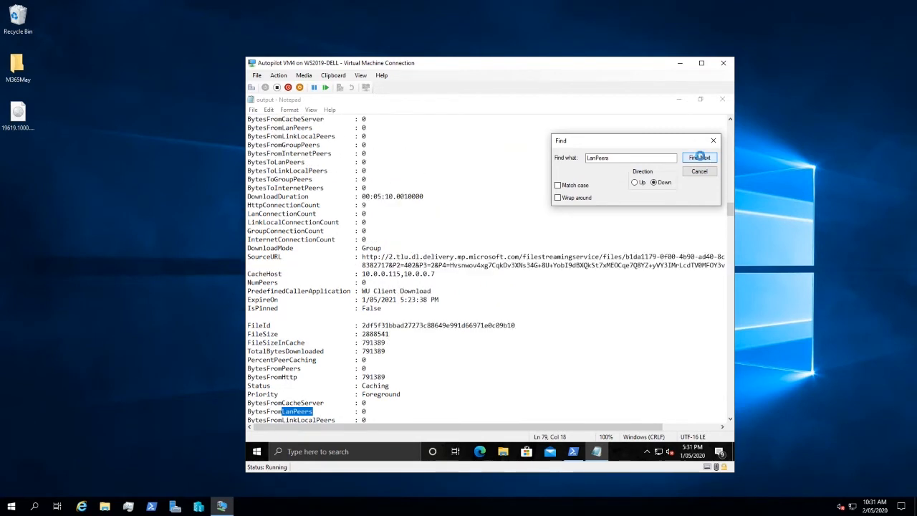
click(699, 159)
click(701, 159)
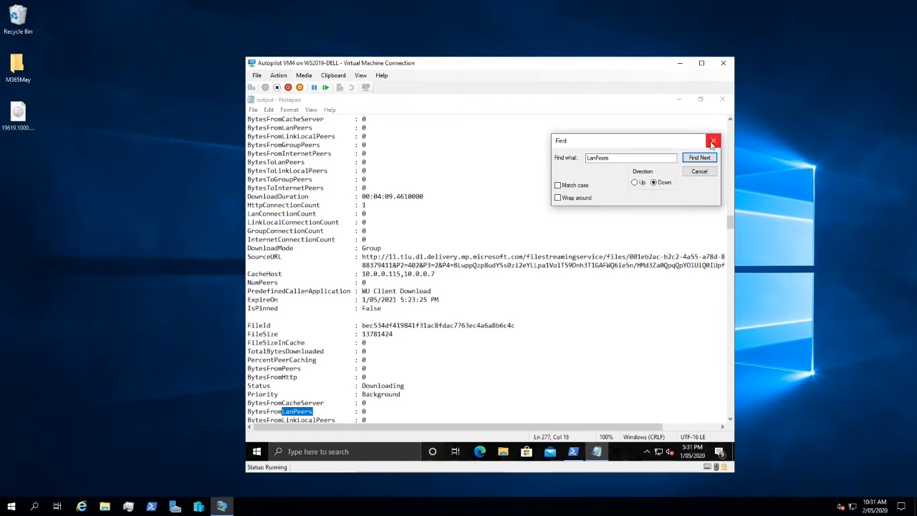
Close the Find dialog and output.txt, and minimize the PowerShell window to return to the virtual machine's desktop.
click(713, 142)
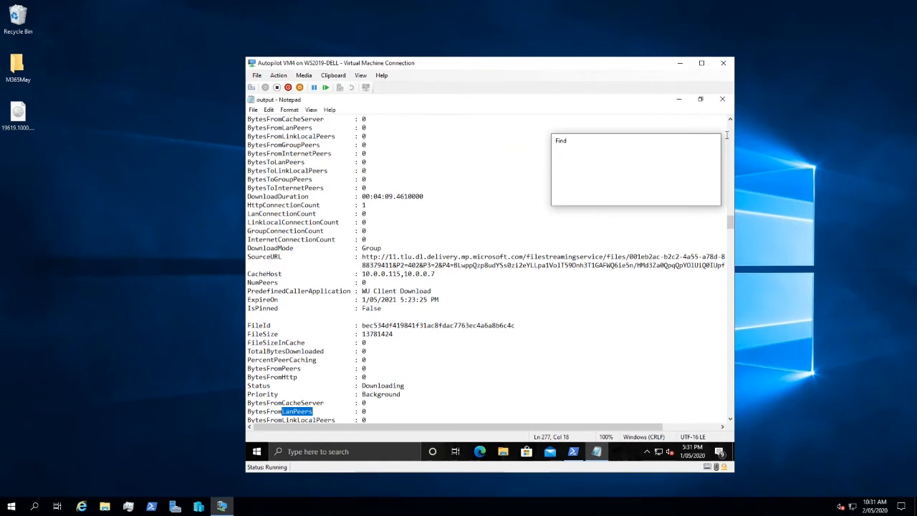
click(722, 99)
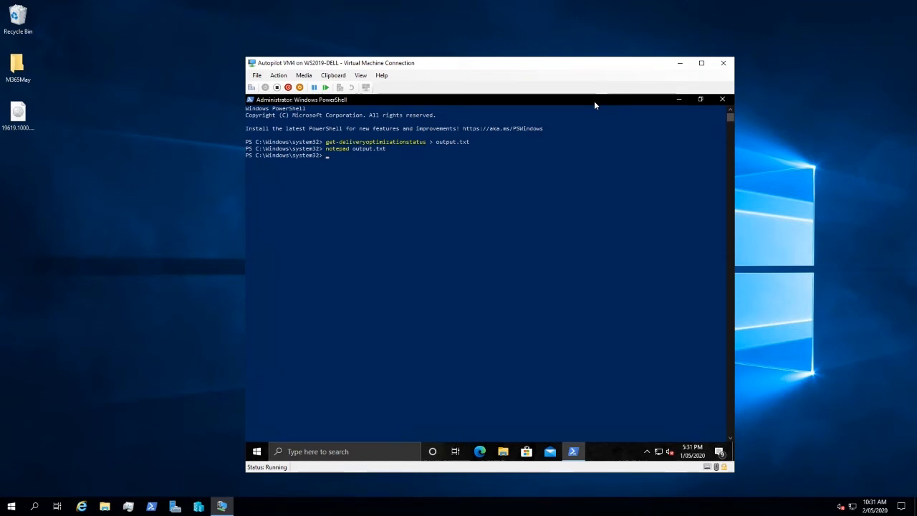
click(679, 100)
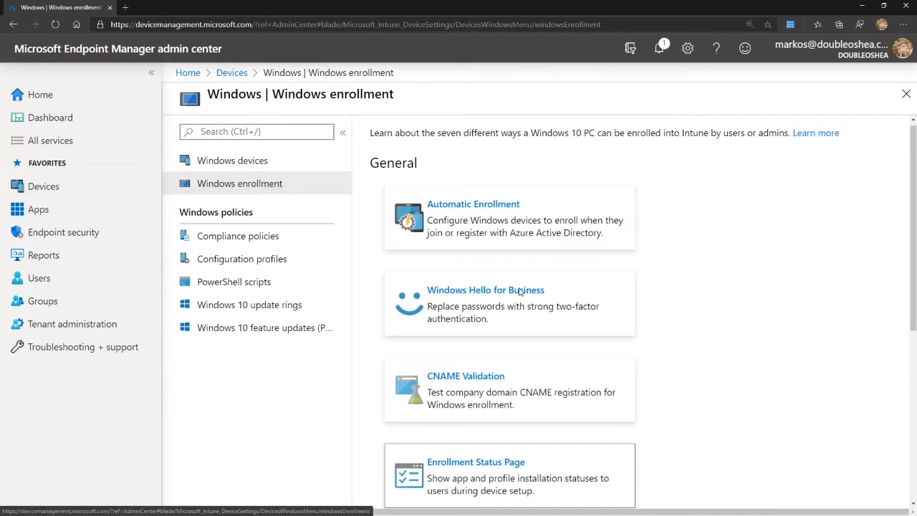
Look over the Windows enrollment options in Microsoft Endpoint Manager admin center down to the Windows Autopilot Deployment Program section.
scroll(532, 356, down, 1)
scroll(533, 356, down, 3)
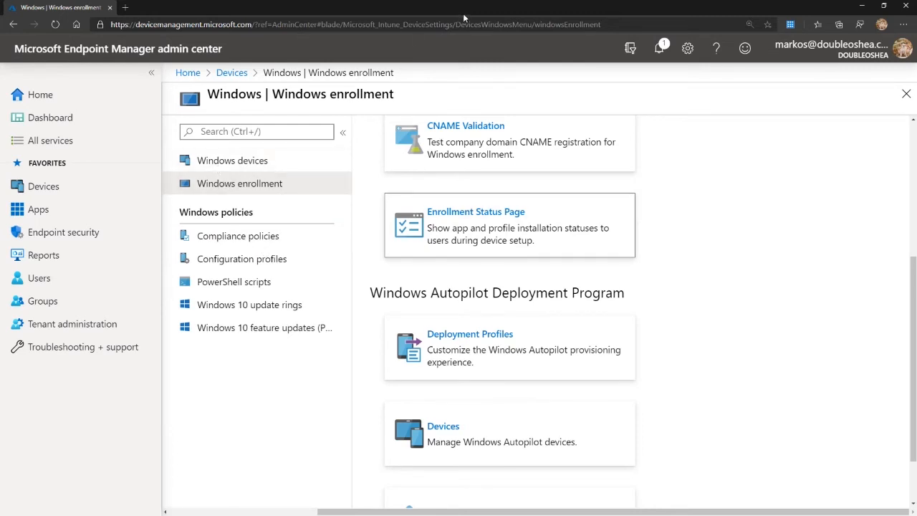
Switch to the Autopilot VM4 virtual machine and inspect the Microsoft Edge shortcuts on its desktop.
key(alt+Tab)
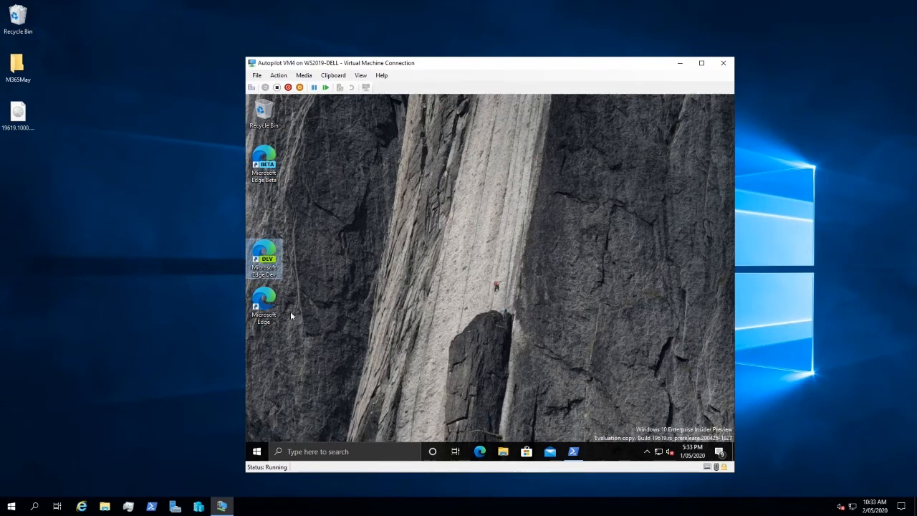
click(266, 301)
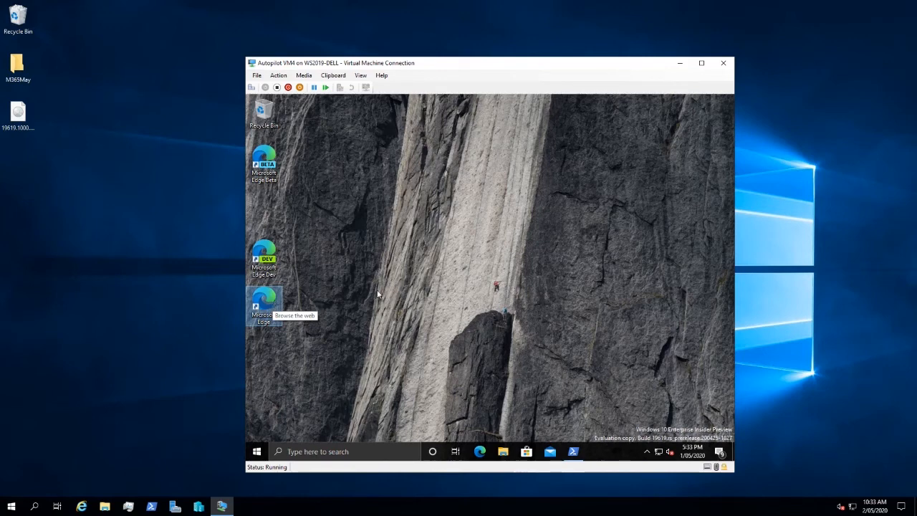
mouse_move(499, 5)
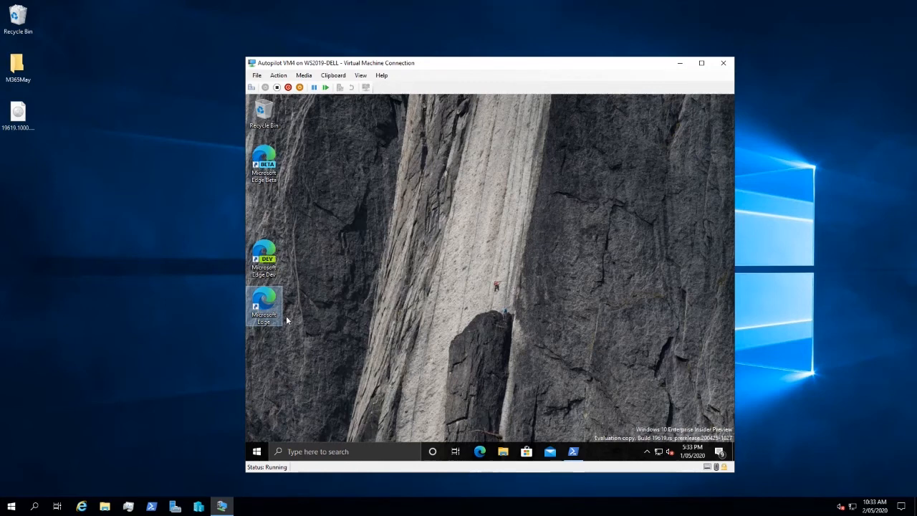
drag(301, 344, 250, 144)
click(324, 212)
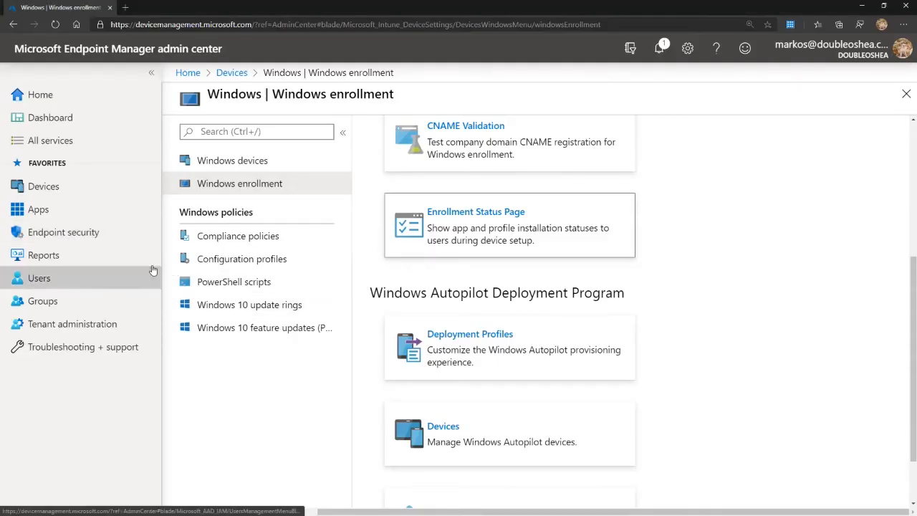
Open the Windows apps list in Microsoft Endpoint Manager admin center and look through the apps and their assignments.
click(57, 207)
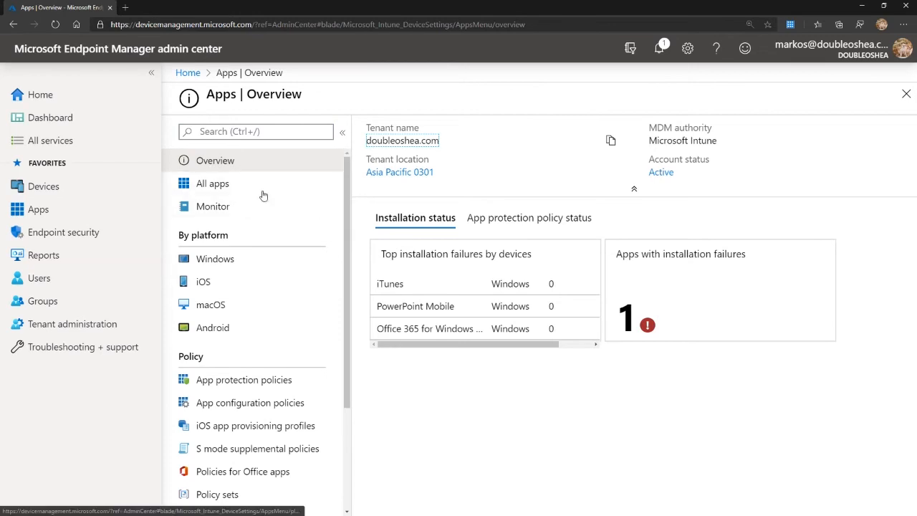
click(219, 259)
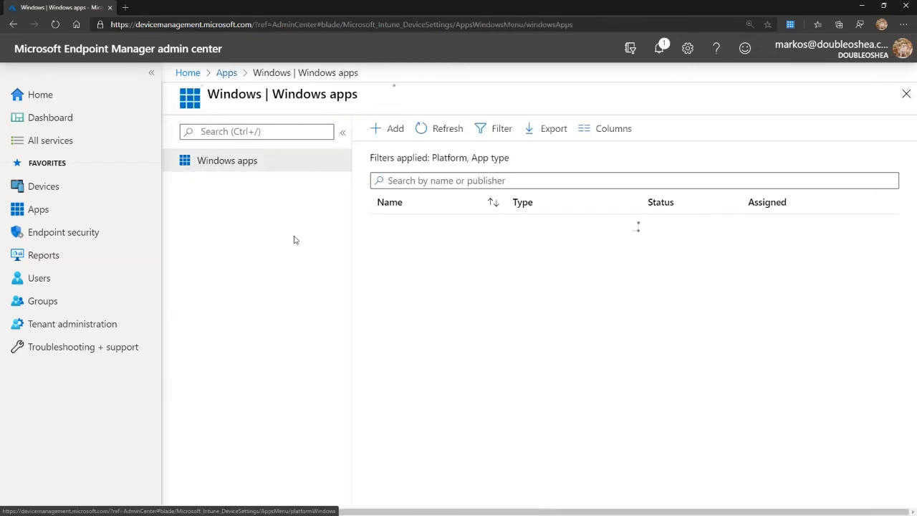
scroll(510, 203, down, 1)
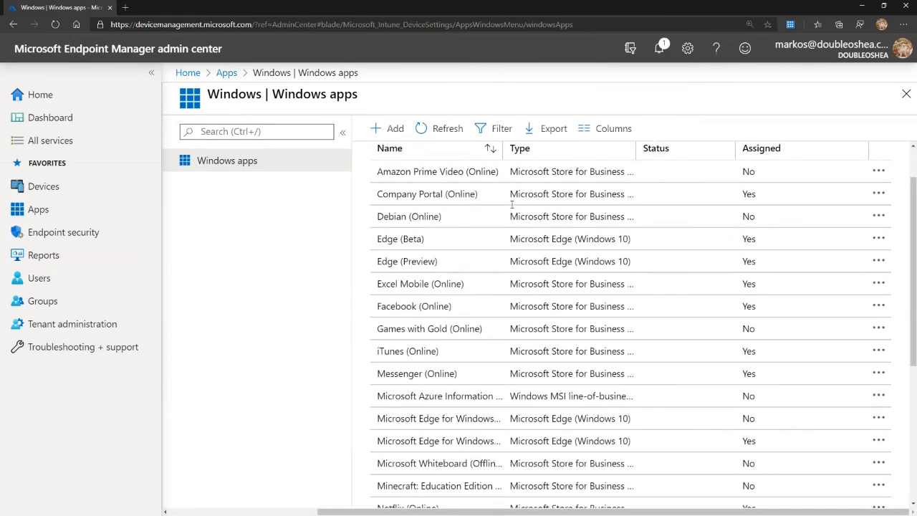
scroll(511, 204, down, 1)
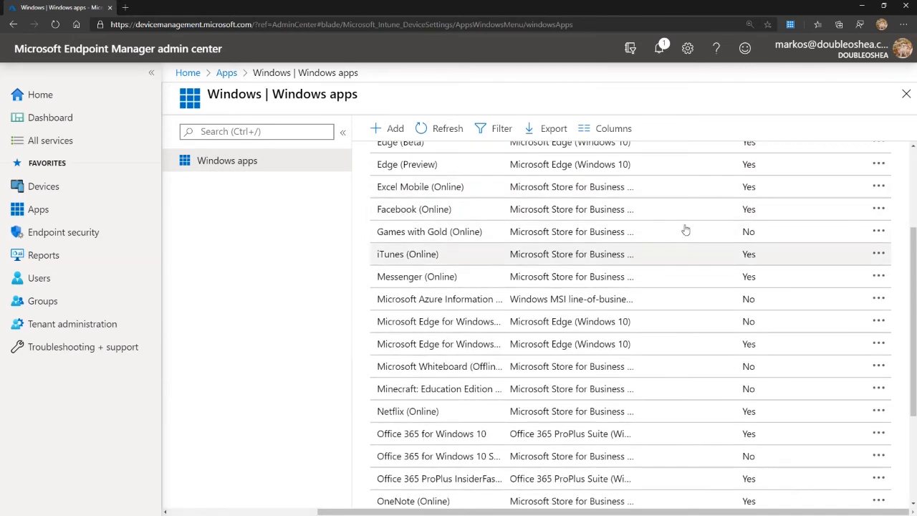
scroll(765, 195, up, 3)
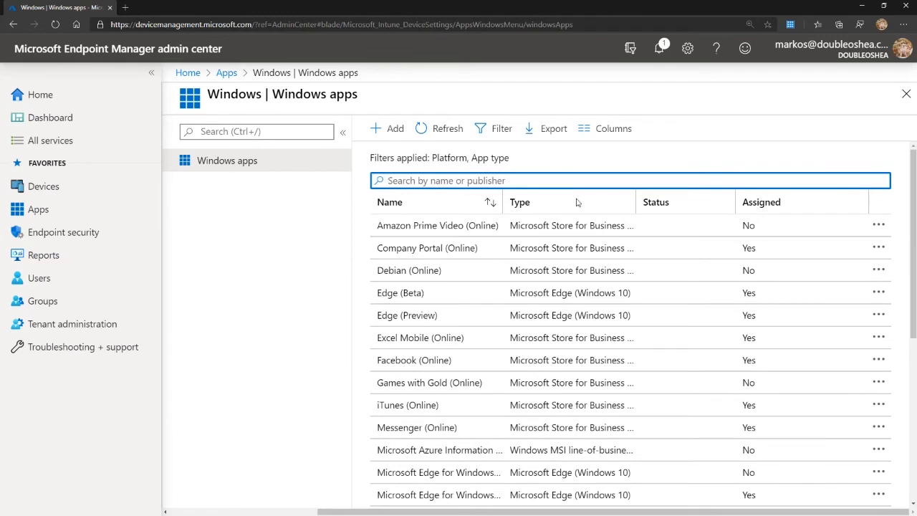
Filter the Windows apps list to Assigned apps only.
click(499, 129)
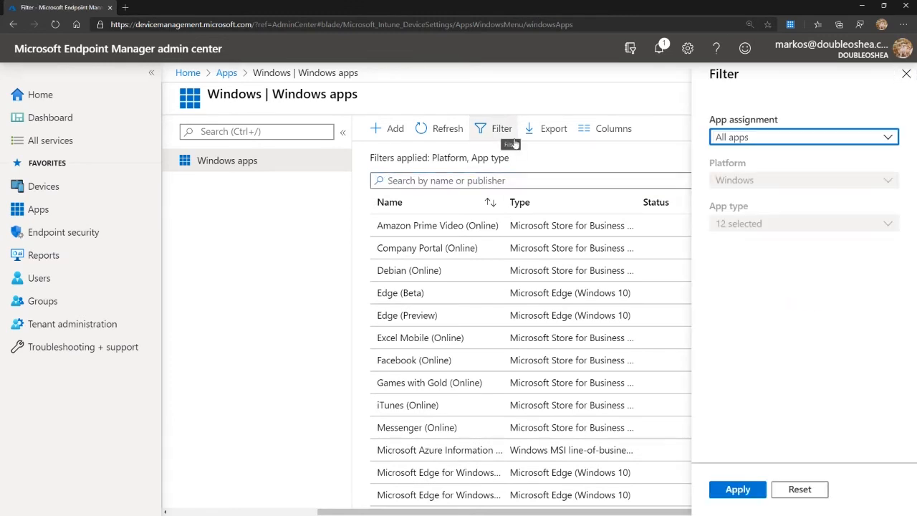
click(831, 139)
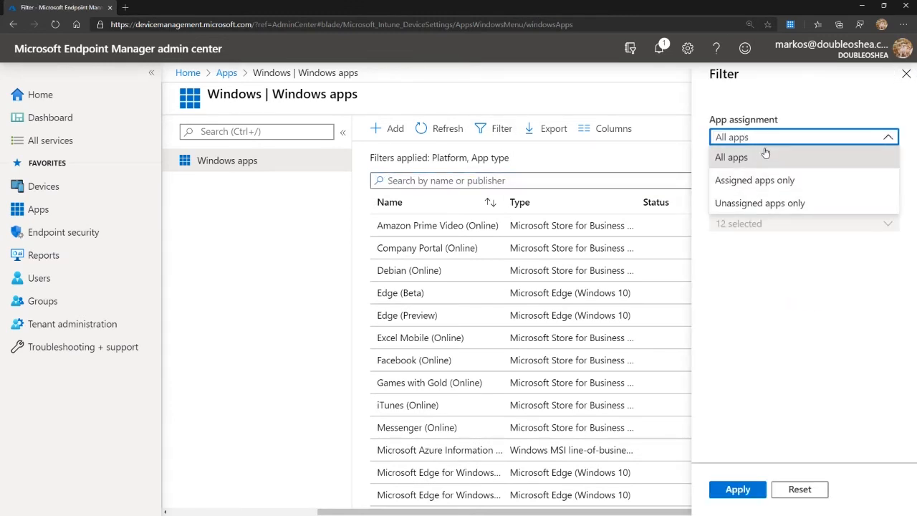
click(755, 179)
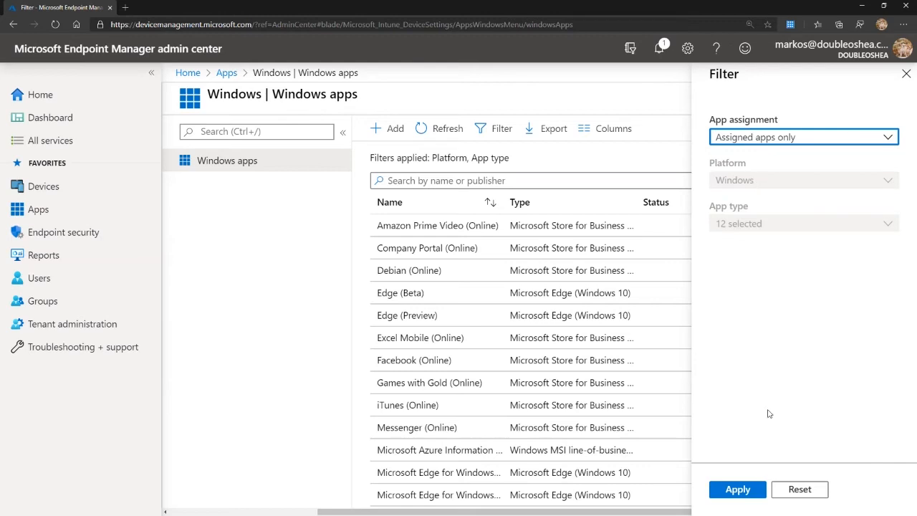
click(731, 491)
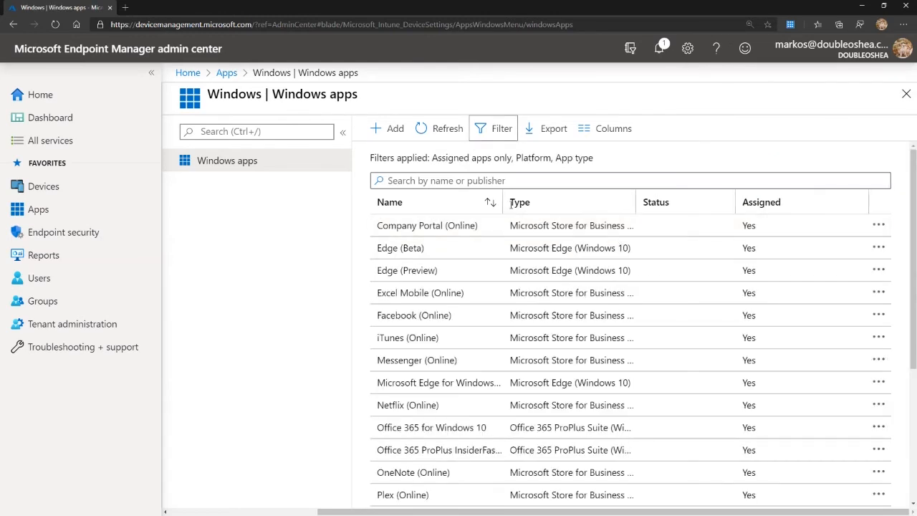
Widen the Name column to fit the full app names, and check the filter settings without changing them.
drag(503, 202, 532, 202)
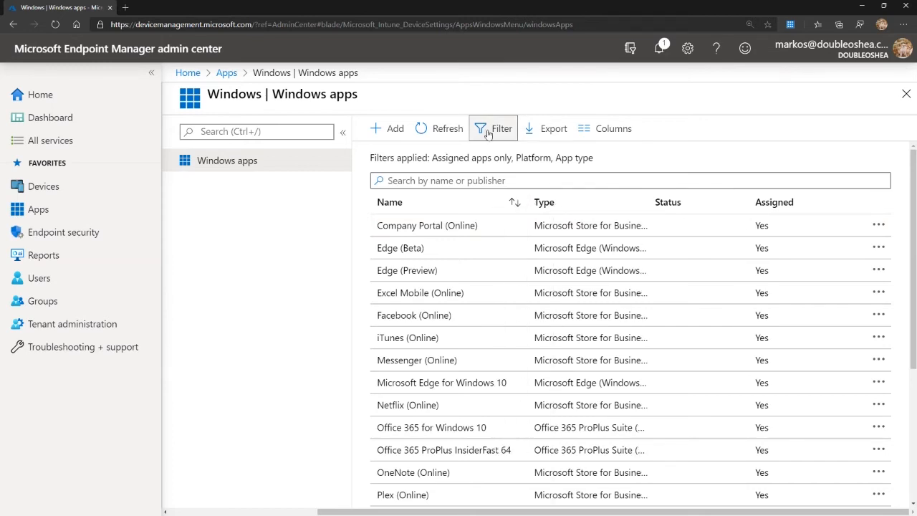
click(494, 128)
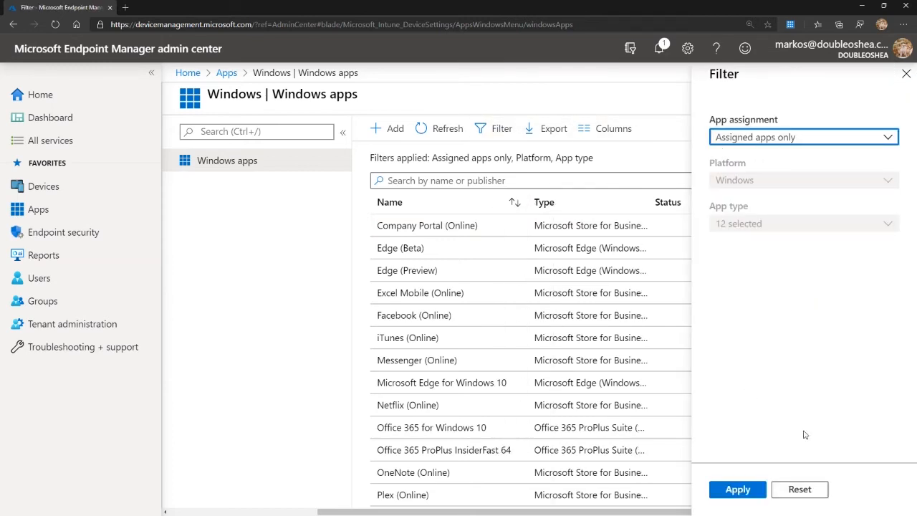
click(906, 73)
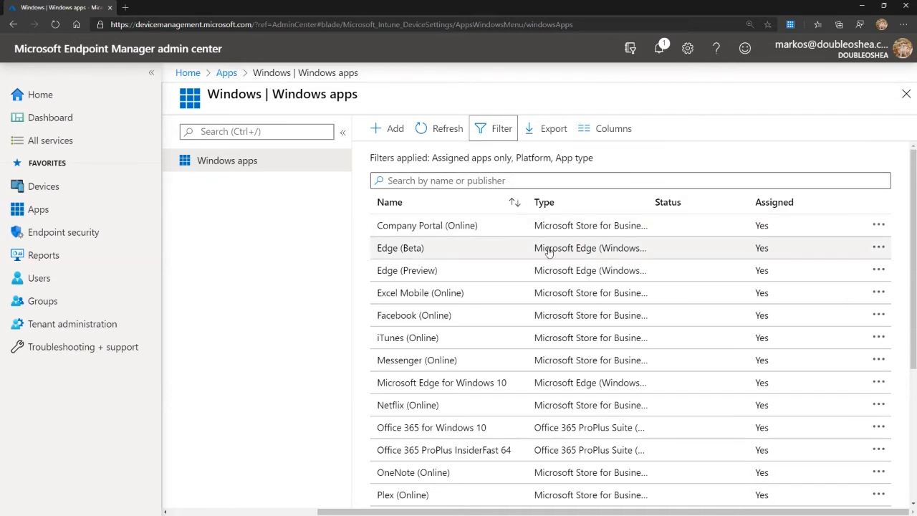
Widen the Type column to fit the full app types and sort the Windows apps list by name.
drag(649, 210, 707, 207)
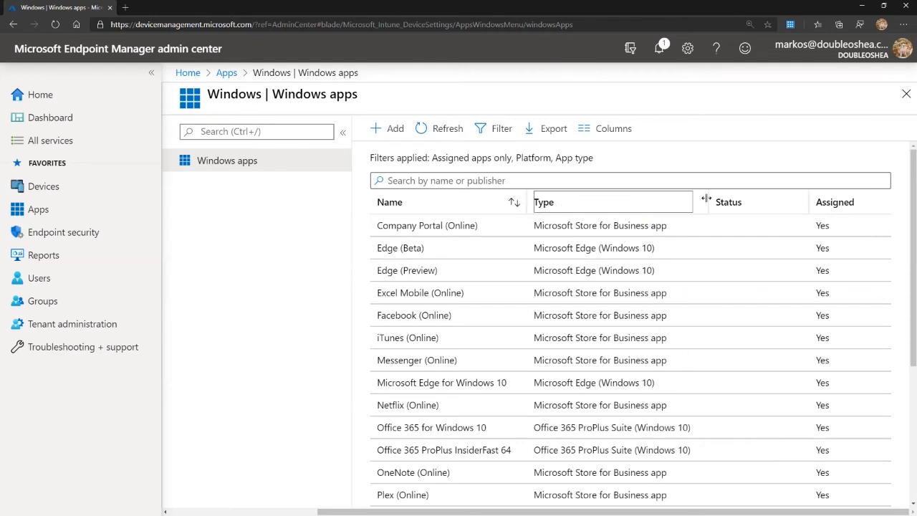
click(519, 206)
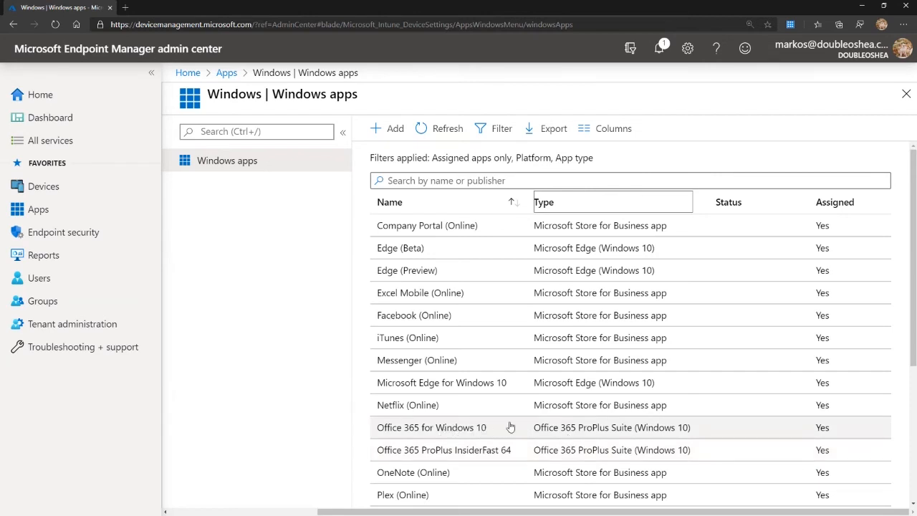
Review the properties of the Office 365 for Windows 10 app, especially the apps included in its suite, and return to the Windows apps list.
click(469, 428)
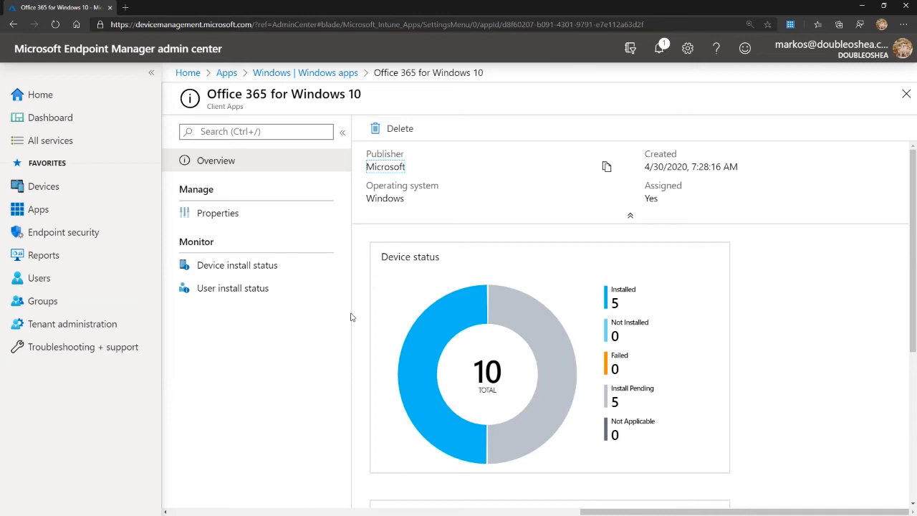
click(218, 219)
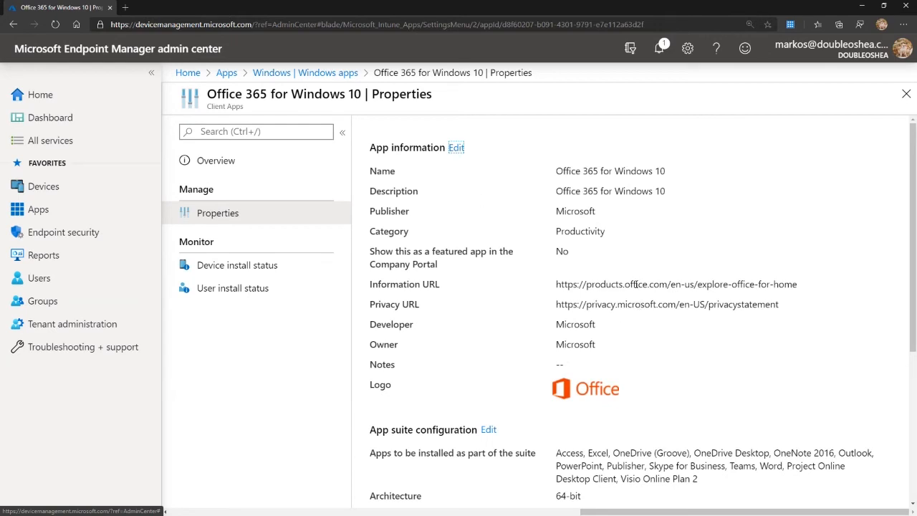
scroll(636, 285, down, 1)
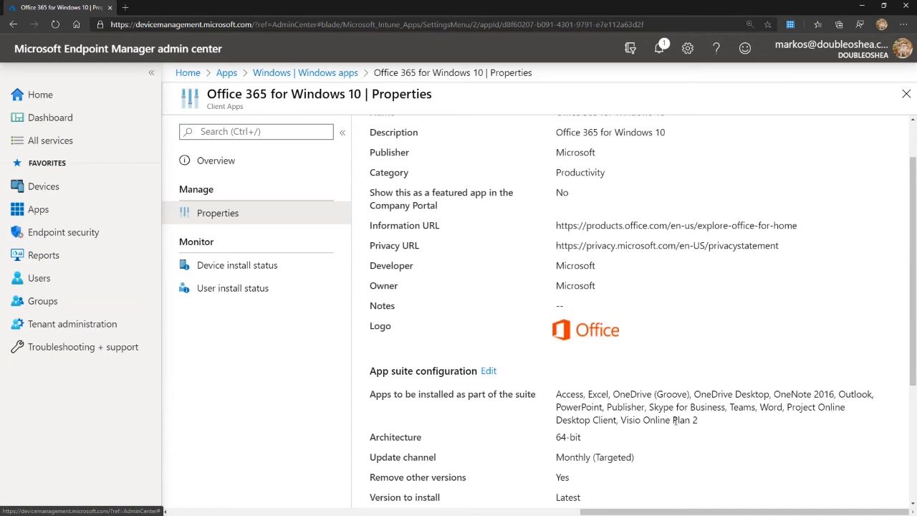
scroll(674, 421, down, 2)
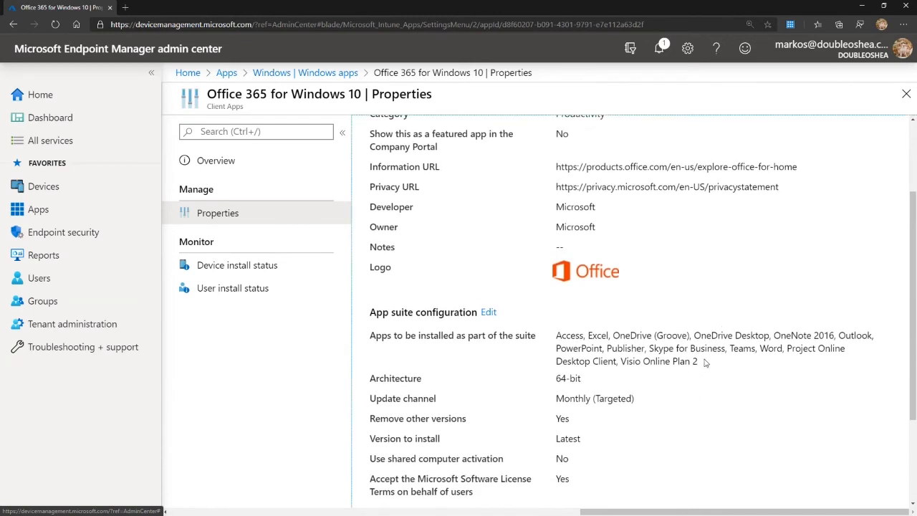
drag(689, 361, 681, 359)
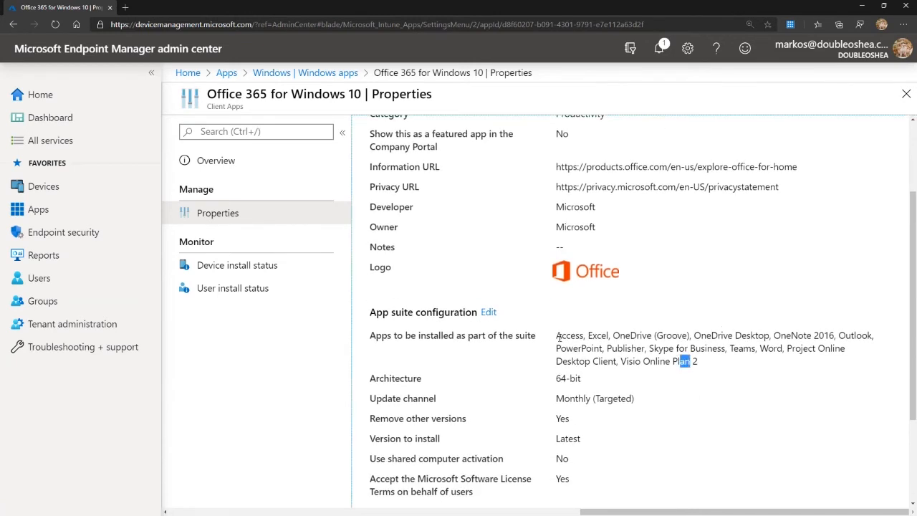
drag(557, 335, 729, 370)
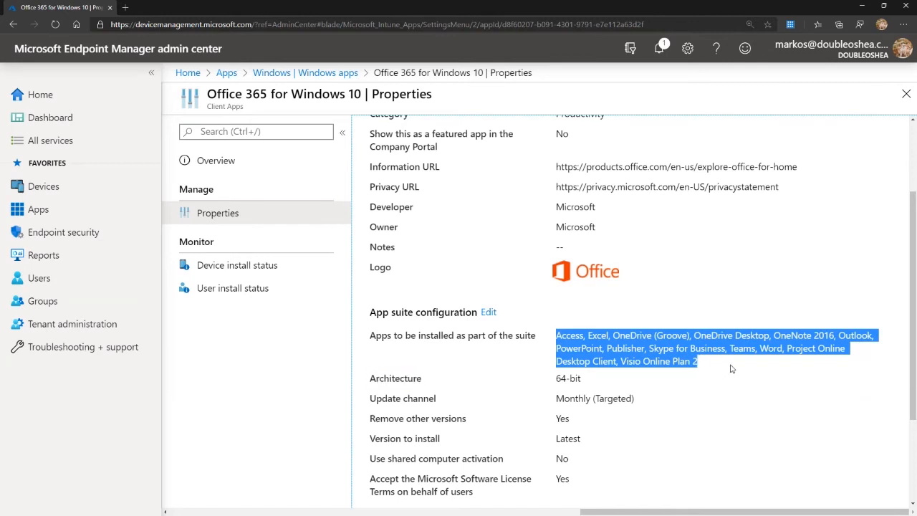
click(723, 368)
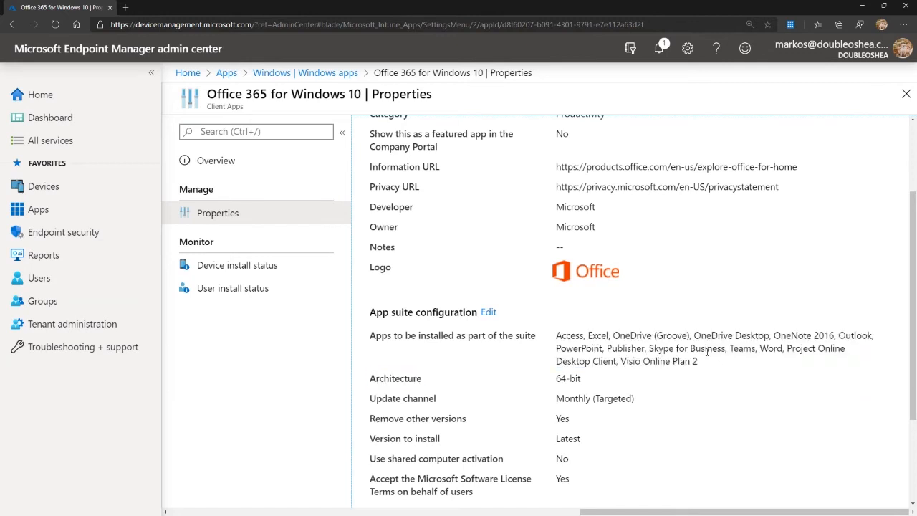
drag(650, 348, 723, 348)
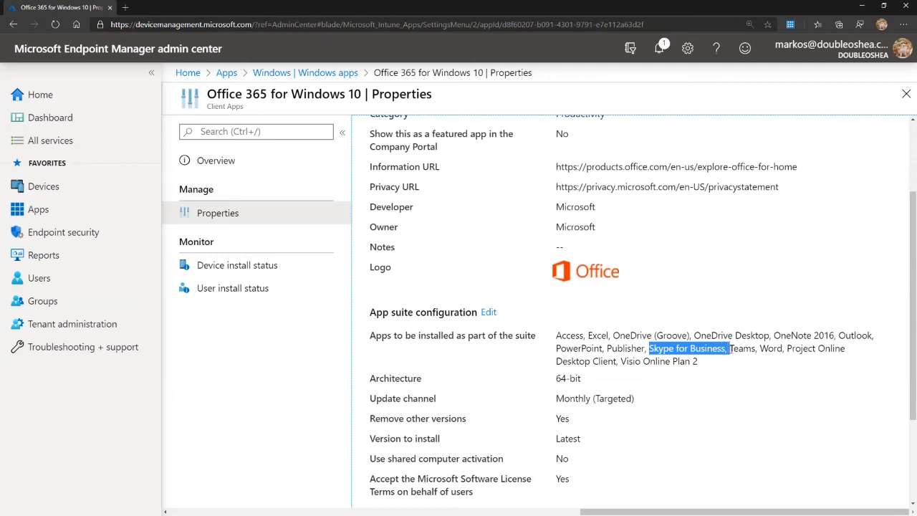
click(720, 365)
scroll(717, 351, up, 3)
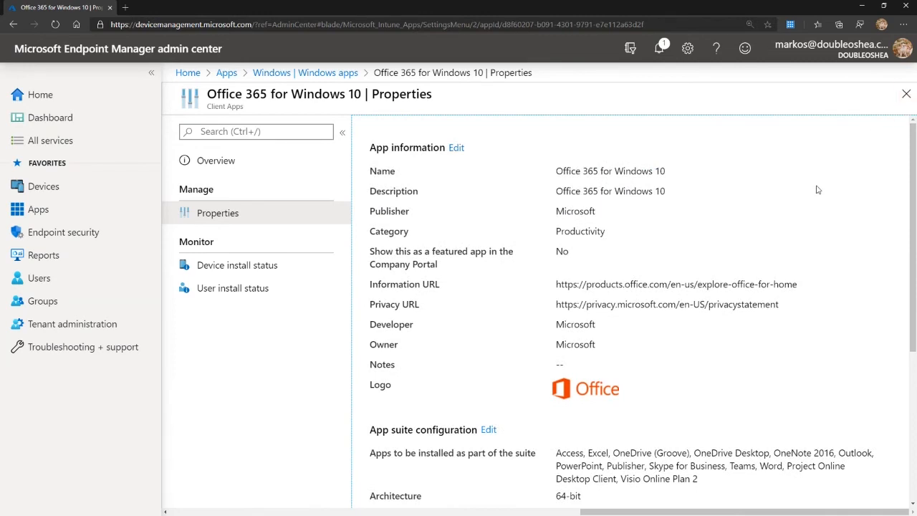
click(906, 93)
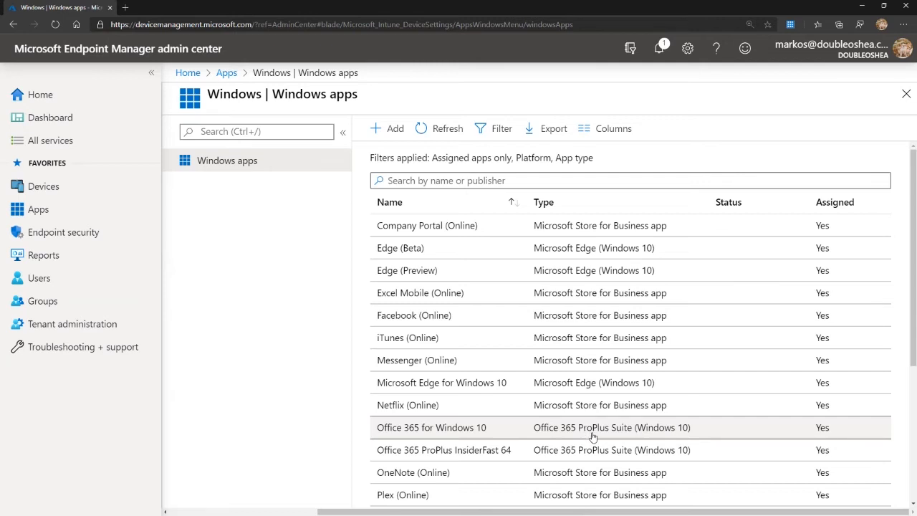
Look through the whole list of assigned Windows apps and their types.
scroll(593, 436, down, 2)
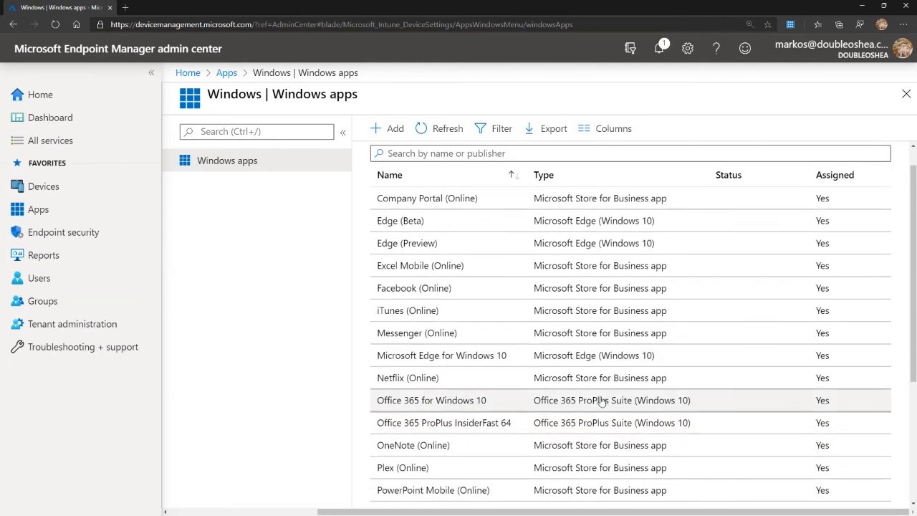
scroll(607, 322, down, 5)
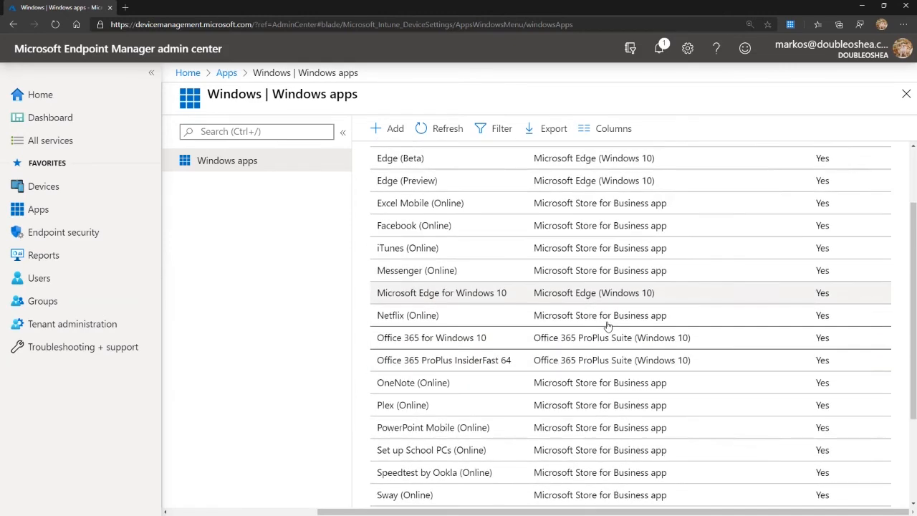
scroll(609, 324, up, 6)
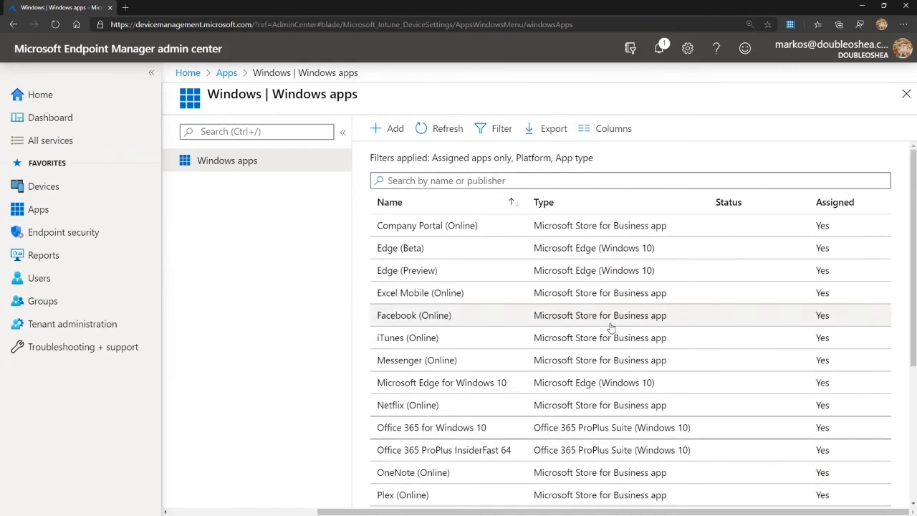
scroll(614, 287, down, 6)
key(ctrl+minus)
key(ctrl+minus)
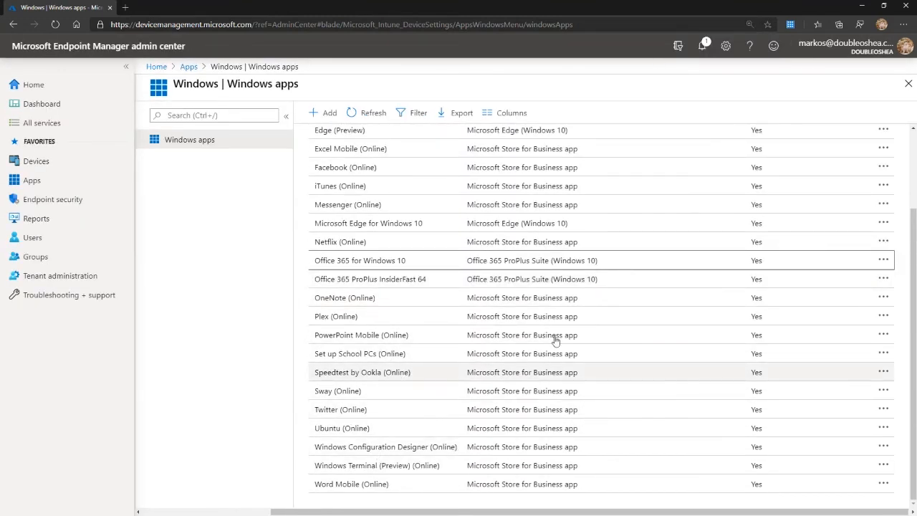
scroll(587, 372, up, 2)
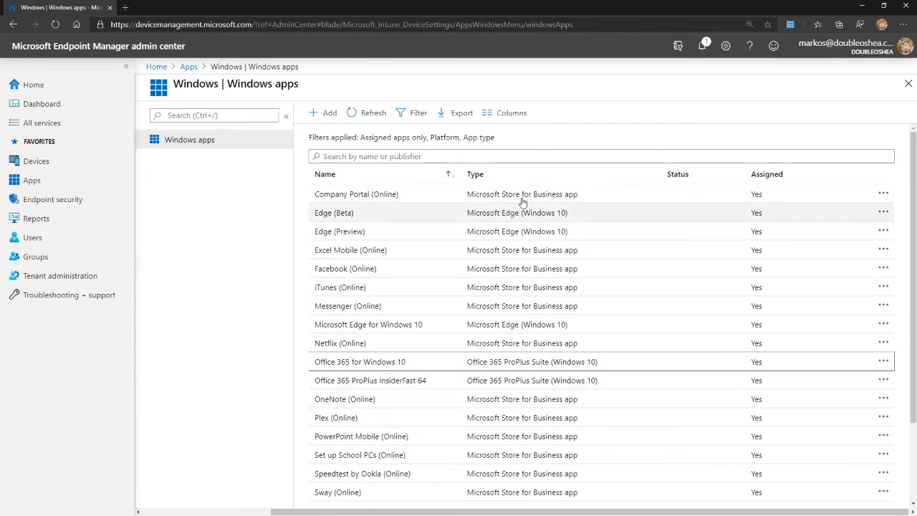
scroll(507, 276, down, 3)
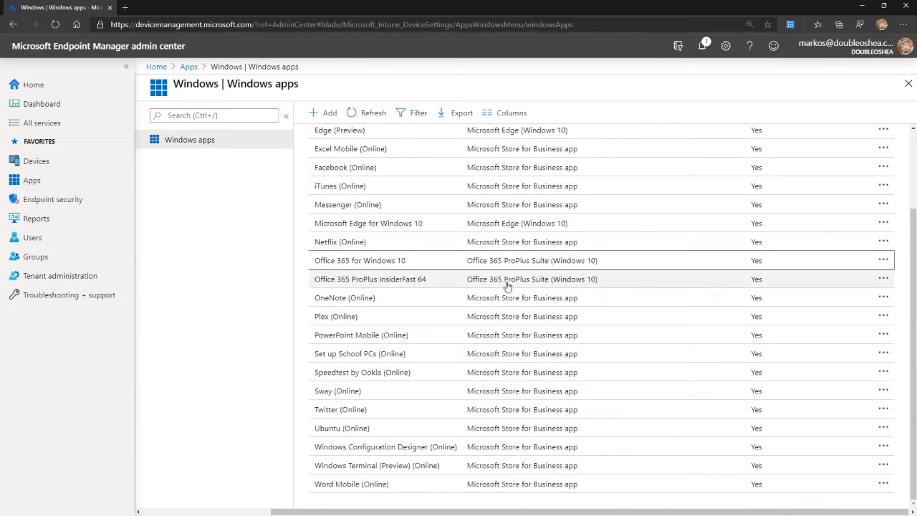
scroll(509, 286, up, 3)
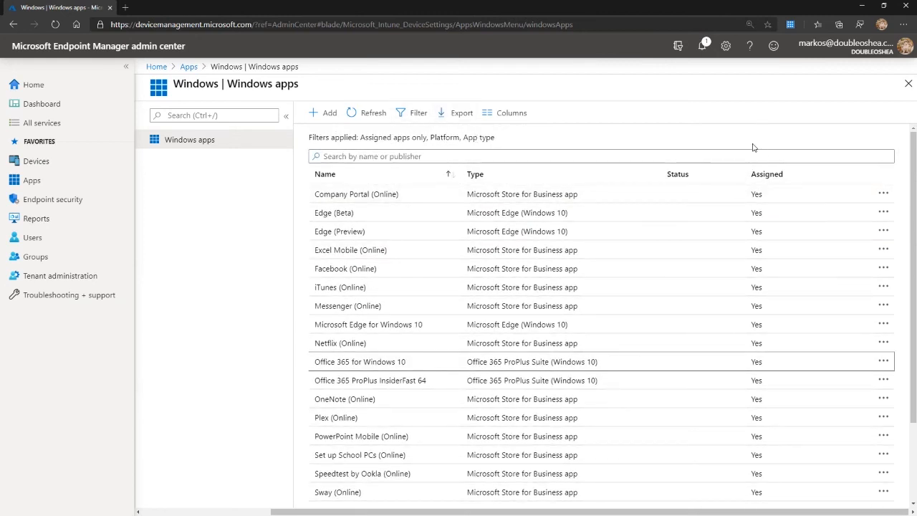
Filter the Windows apps list to Unassigned apps only.
click(417, 115)
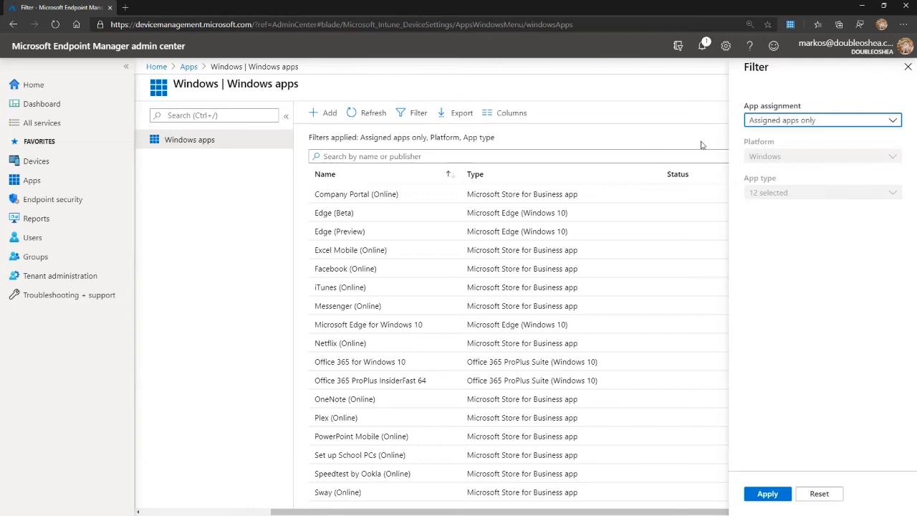
click(784, 121)
click(781, 140)
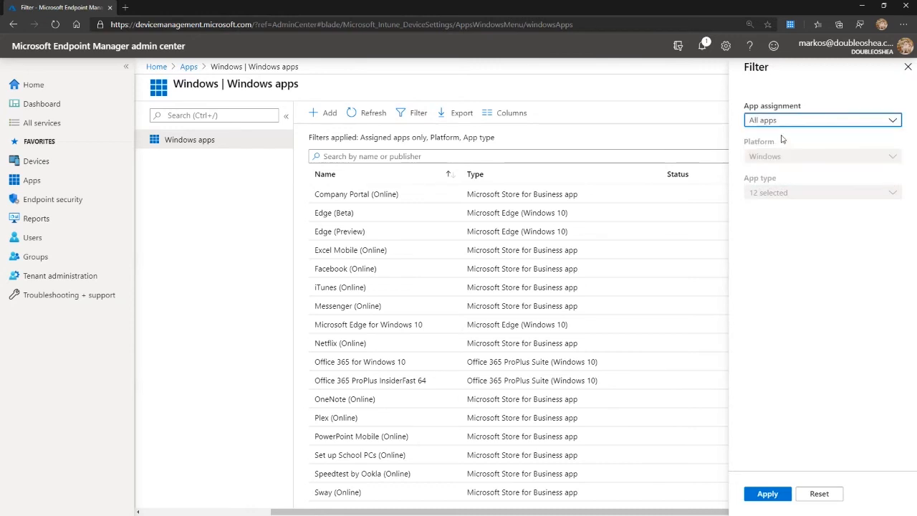
click(786, 120)
click(788, 177)
click(767, 495)
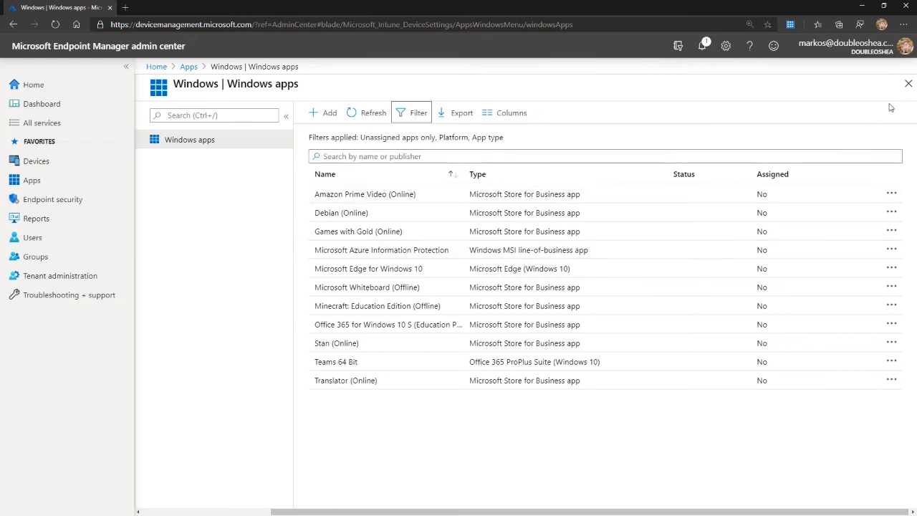
Start adding a Microsoft Edge, version 77 and later, app for Windows 10 and proceed to its app settings.
click(324, 113)
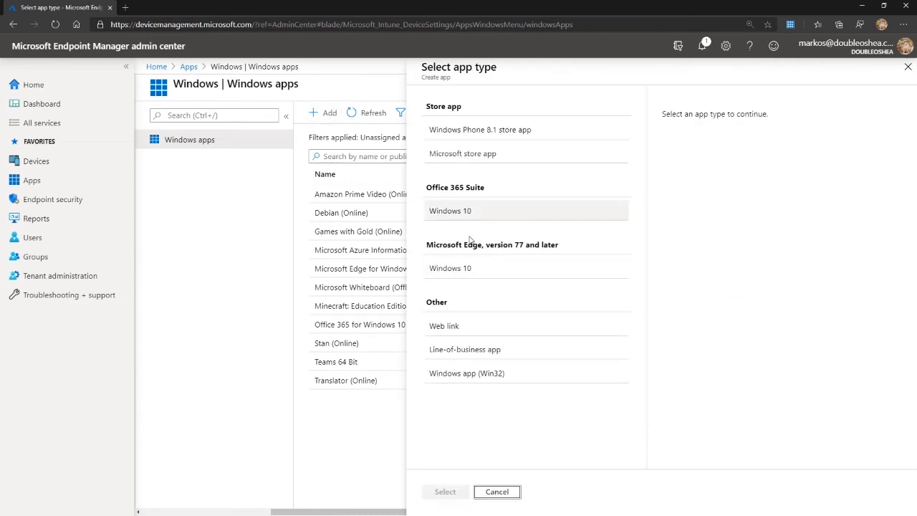
click(449, 270)
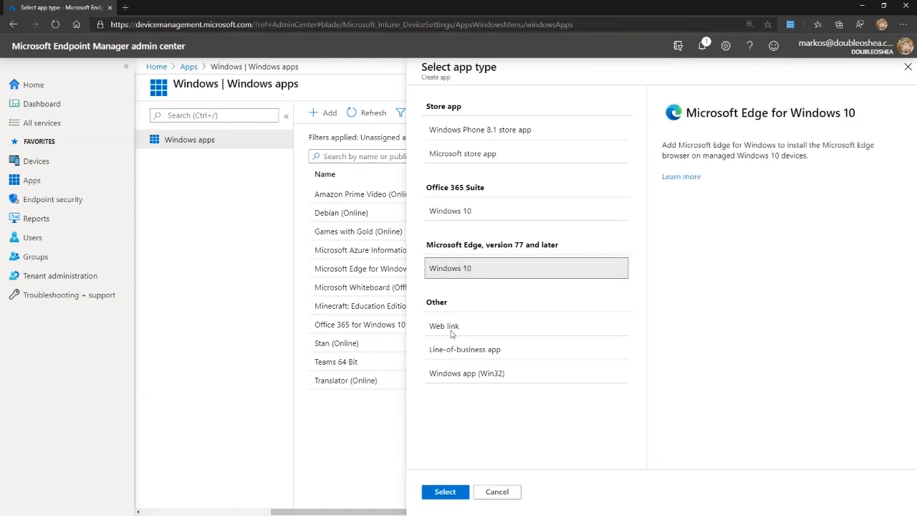
click(443, 492)
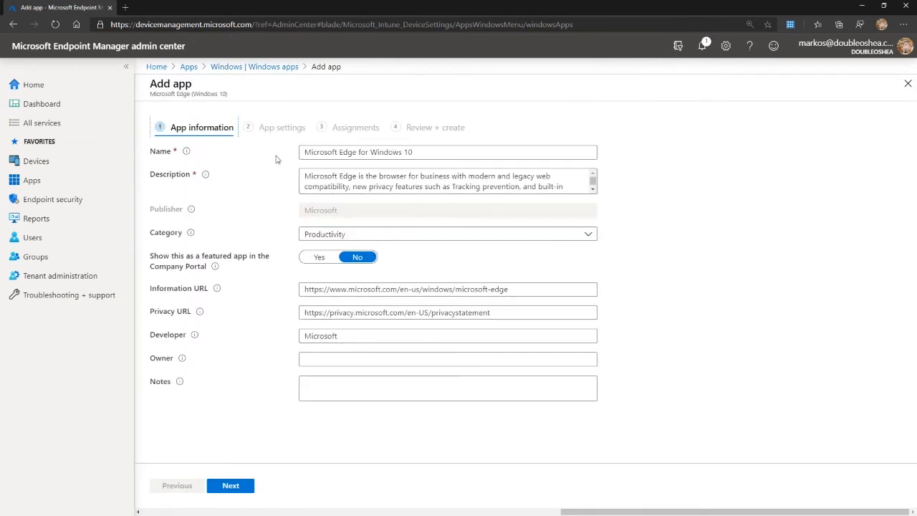
click(238, 486)
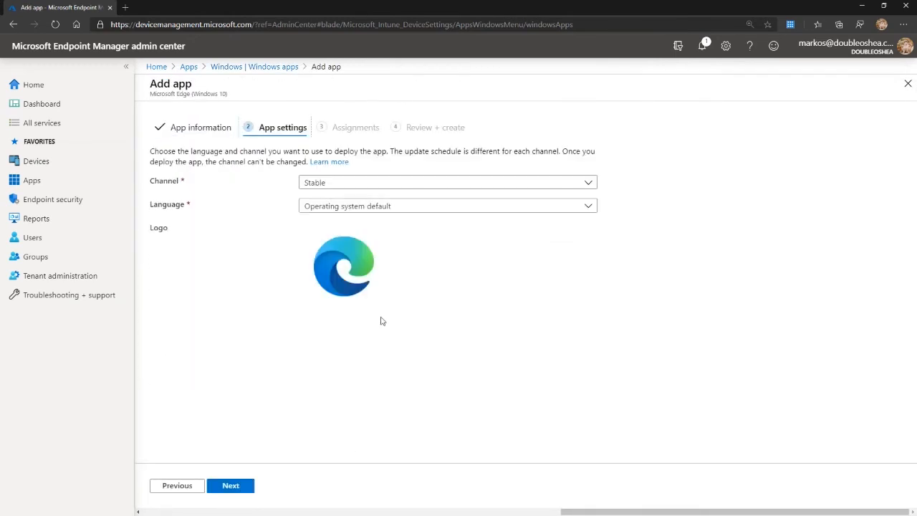
Check the Edge channel and language options, keeping Stable and Operating system default, view the assignments page, and discard the new app.
click(334, 185)
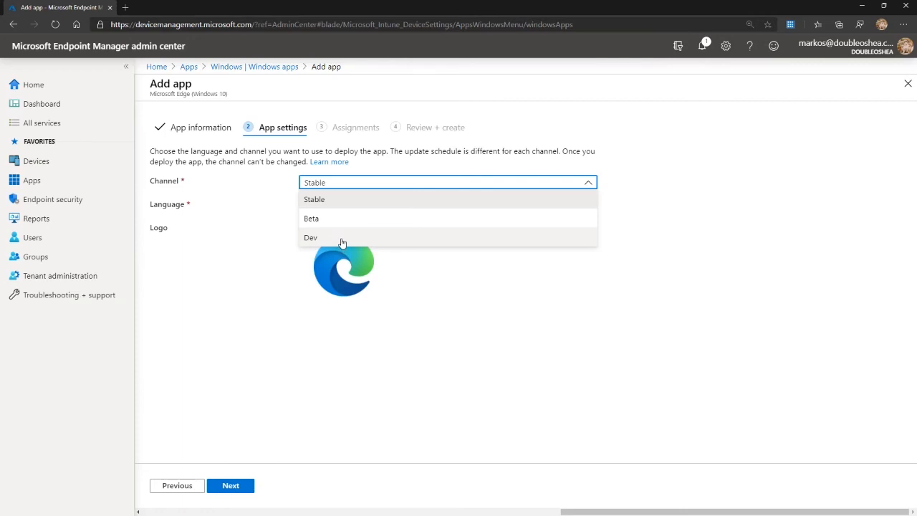
click(322, 203)
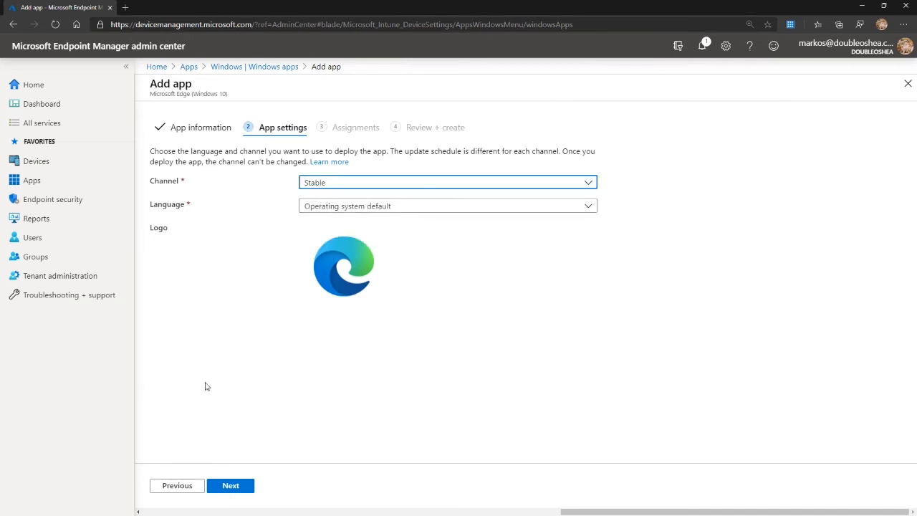
click(341, 206)
click(344, 209)
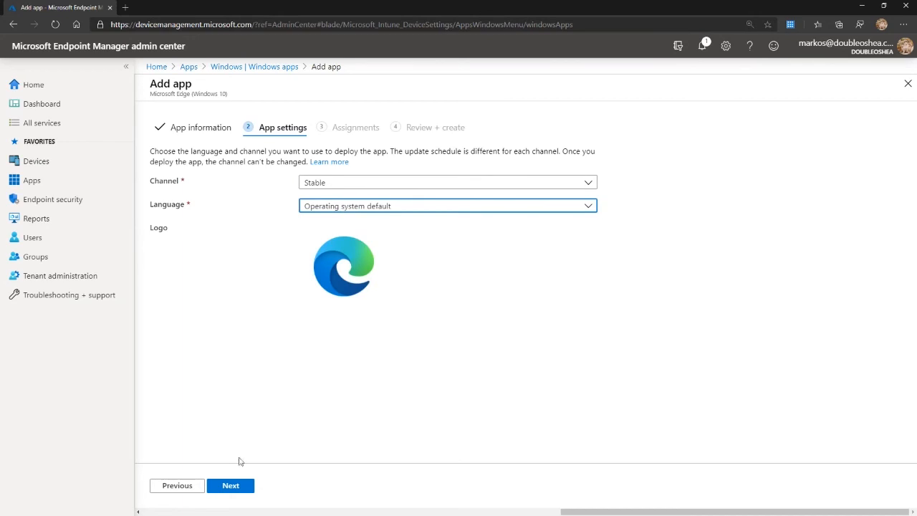
click(230, 486)
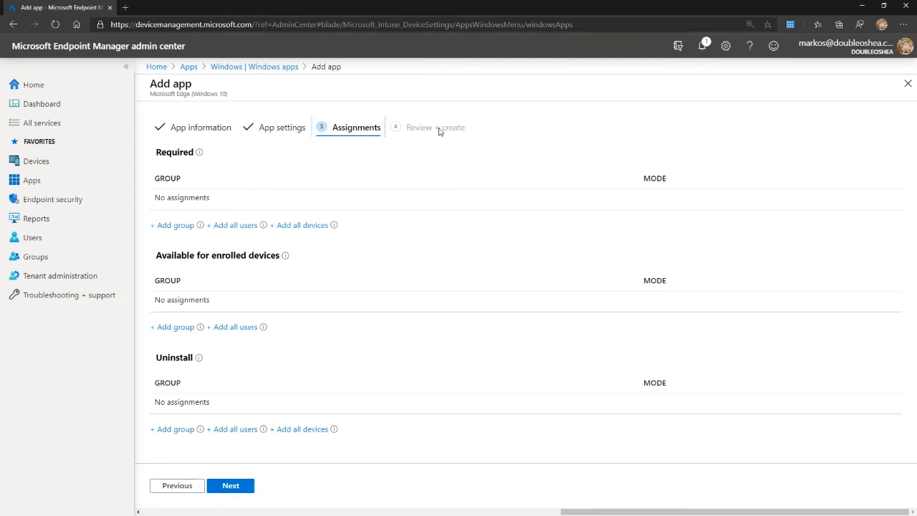
click(906, 85)
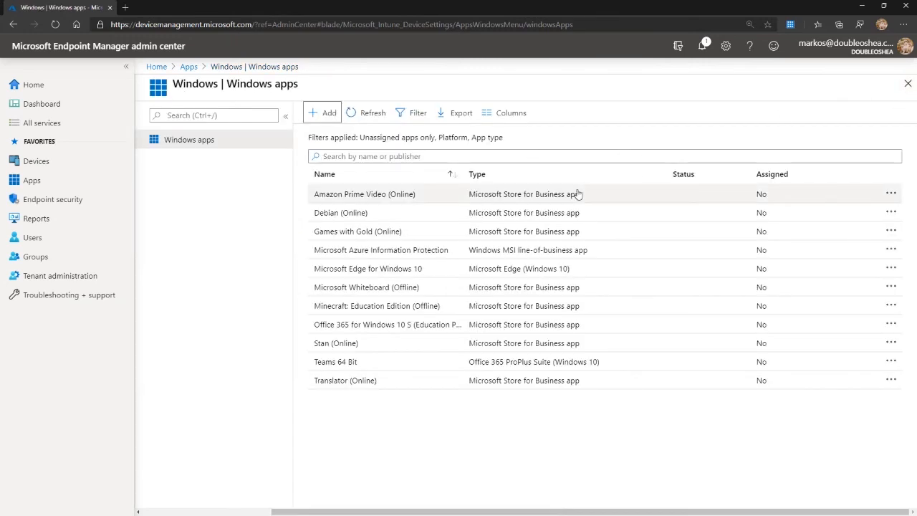
click(903, 88)
Start adding an Office 365 Suite app for Windows 10 and proceed to its app suite configuration with the default suite information.
click(330, 114)
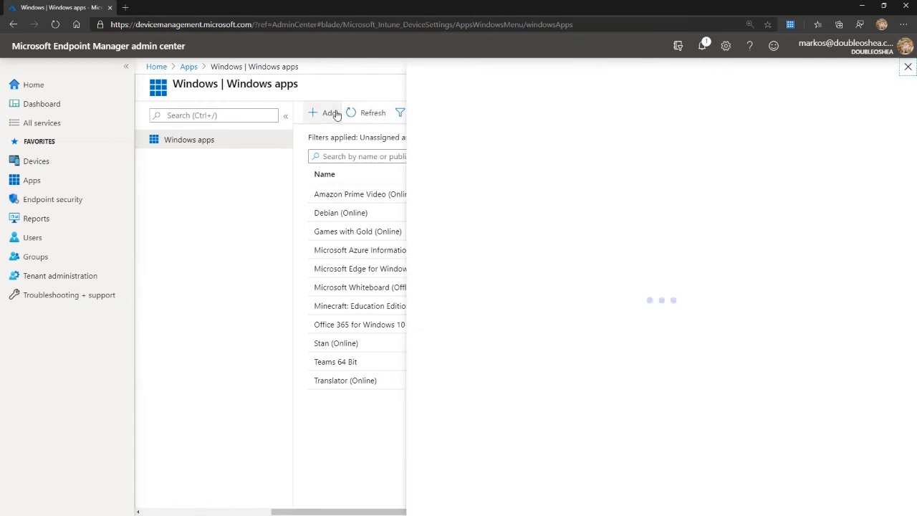
click(467, 209)
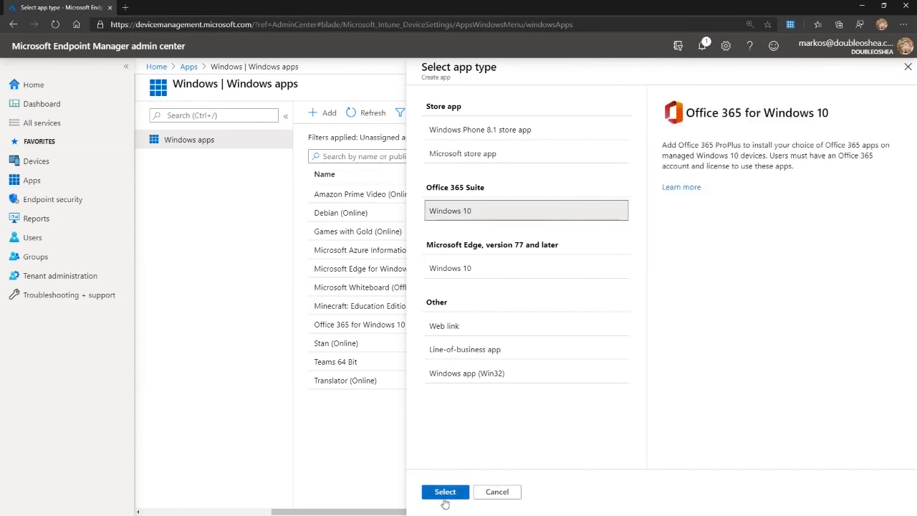
click(444, 494)
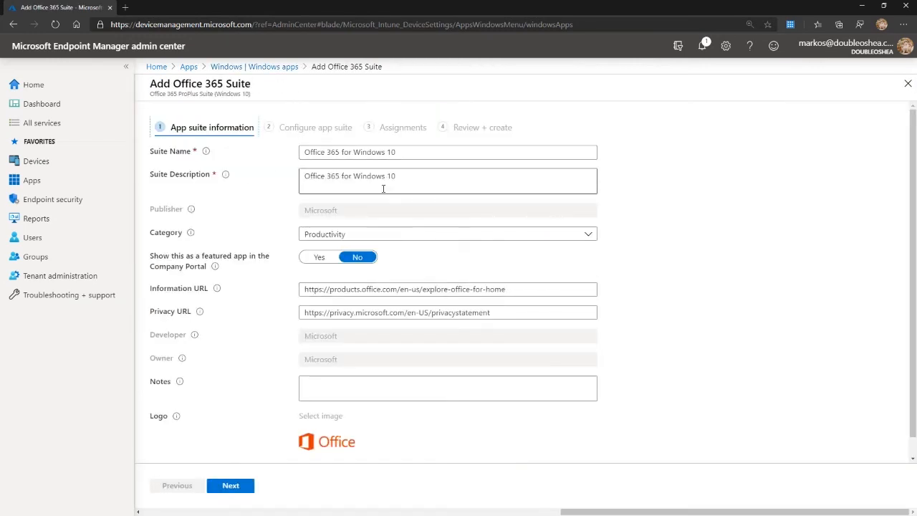
click(237, 493)
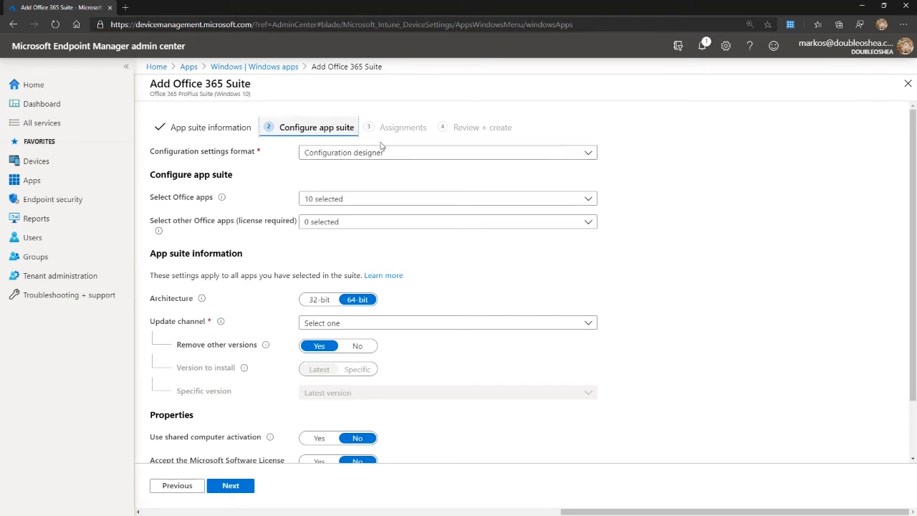
Exclude Publisher, Skype for Business, OneNote 2016 and Access from the Office apps selected for the suite.
click(342, 198)
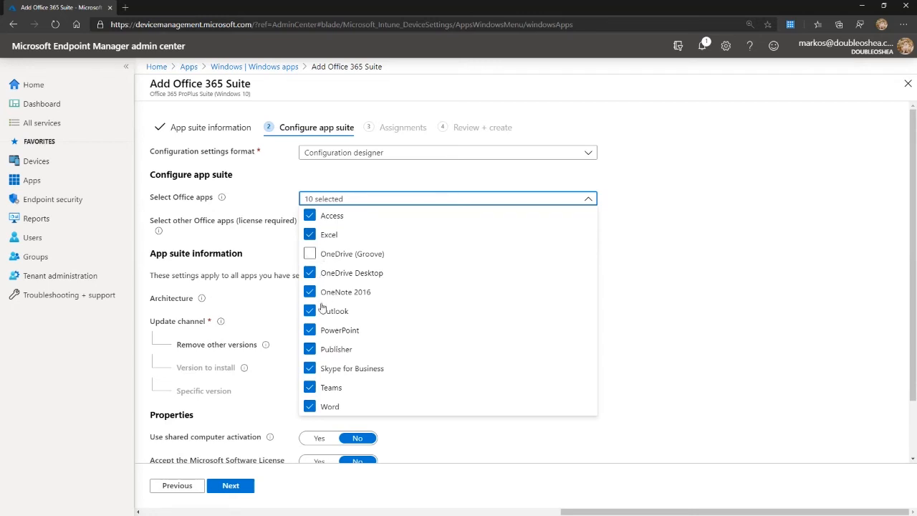
click(329, 349)
click(355, 368)
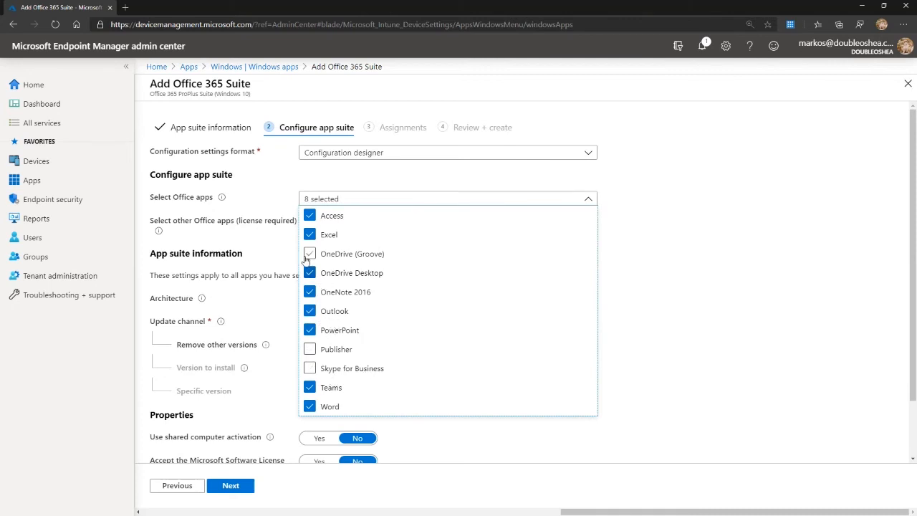
click(310, 293)
click(310, 215)
click(774, 255)
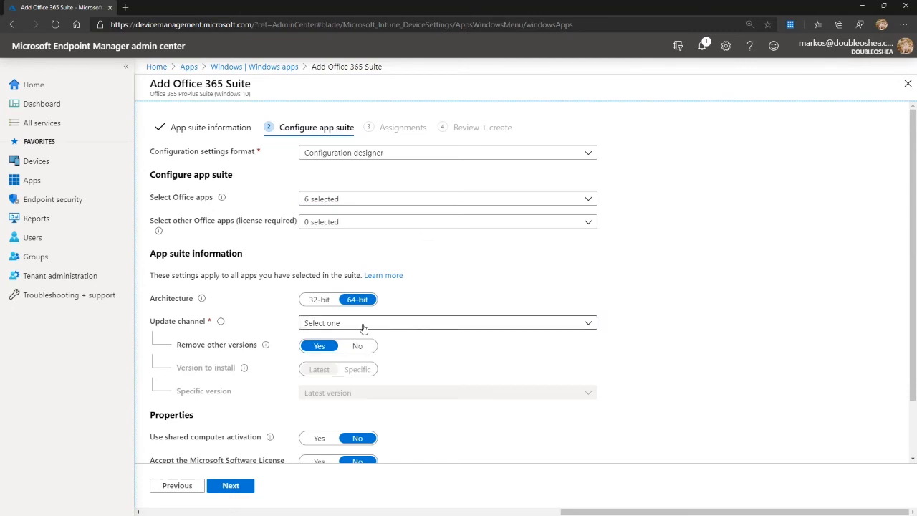
Check the available update channel options for the Office suite without choosing one.
scroll(477, 297, down, 2)
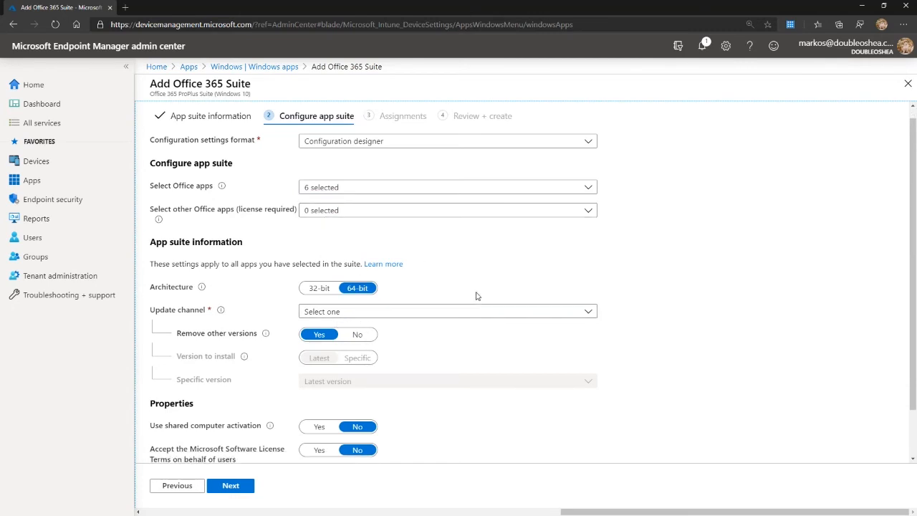
click(439, 256)
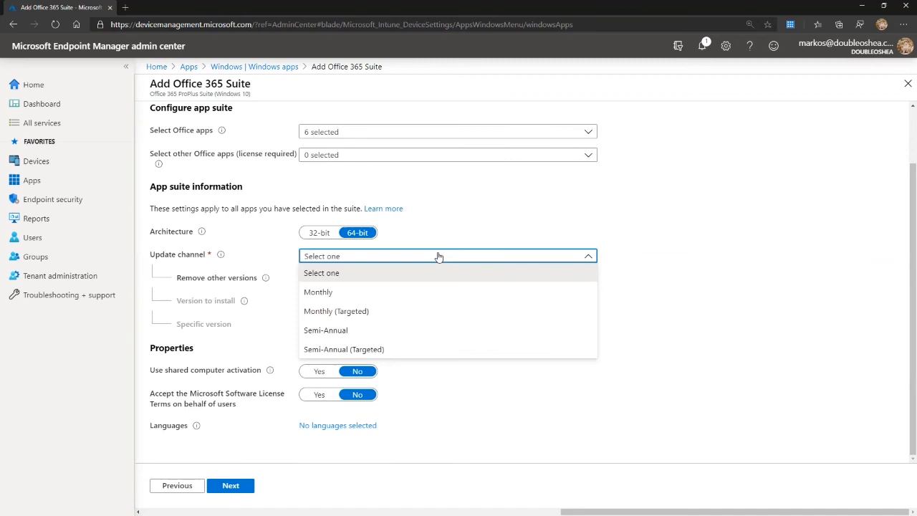
click(727, 277)
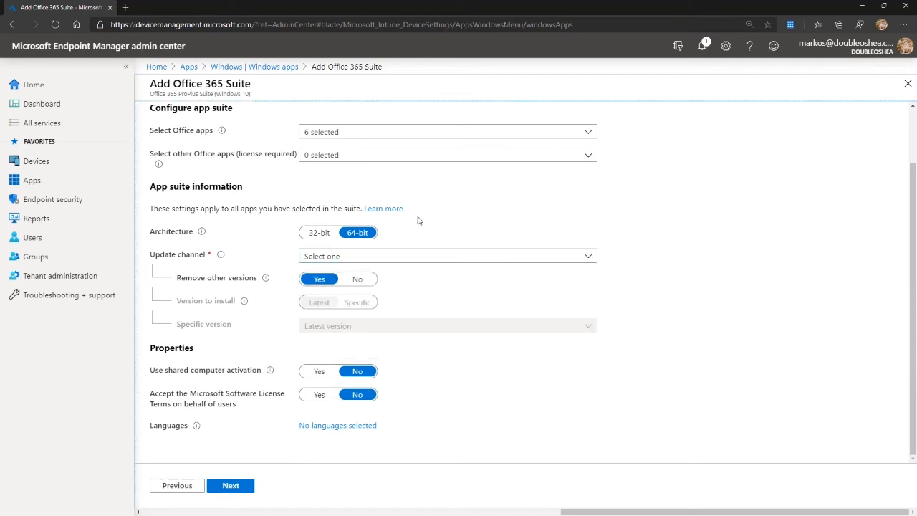
Change the suite's configuration settings format to Enter XML data and place the cursor in the empty configuration file box.
scroll(544, 192, up, 2)
click(349, 154)
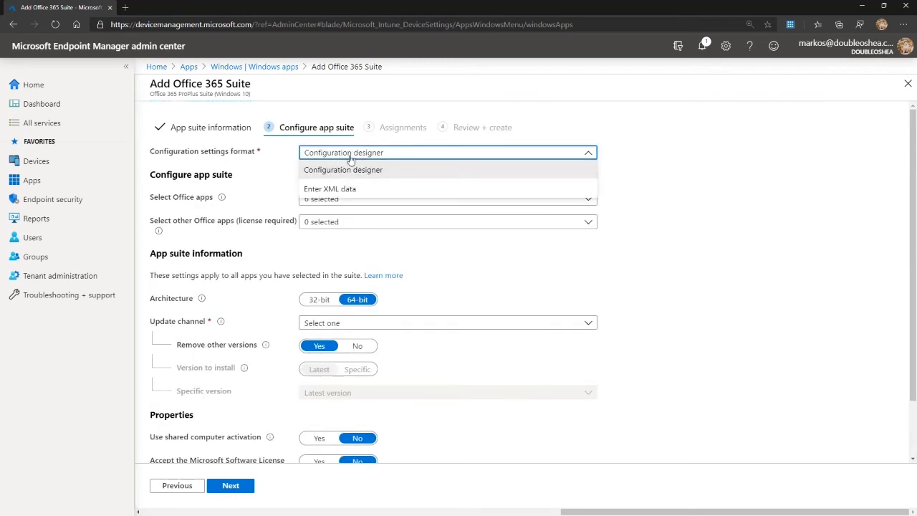
click(324, 189)
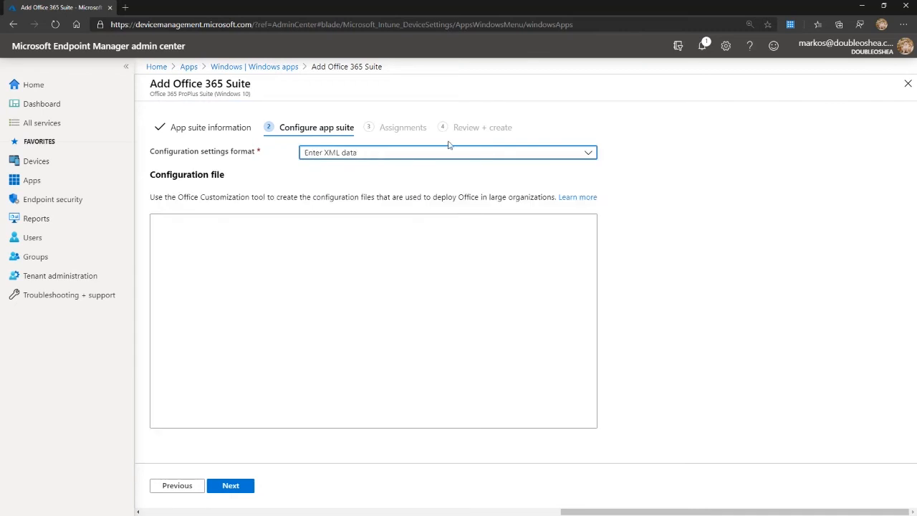
click(184, 277)
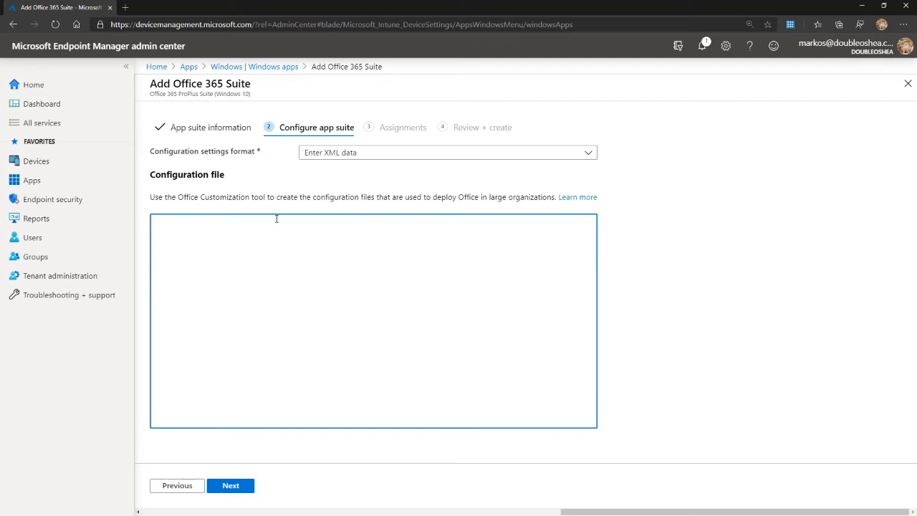
View config.office.com in a new browser tab, return to the admin center and discard the new Office 365 suite.
click(124, 7)
text(config.office.com)
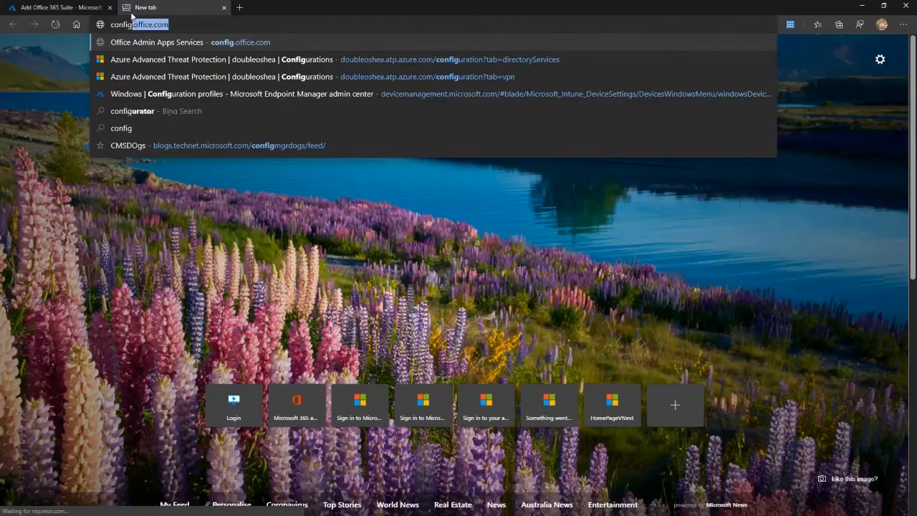
key(Return)
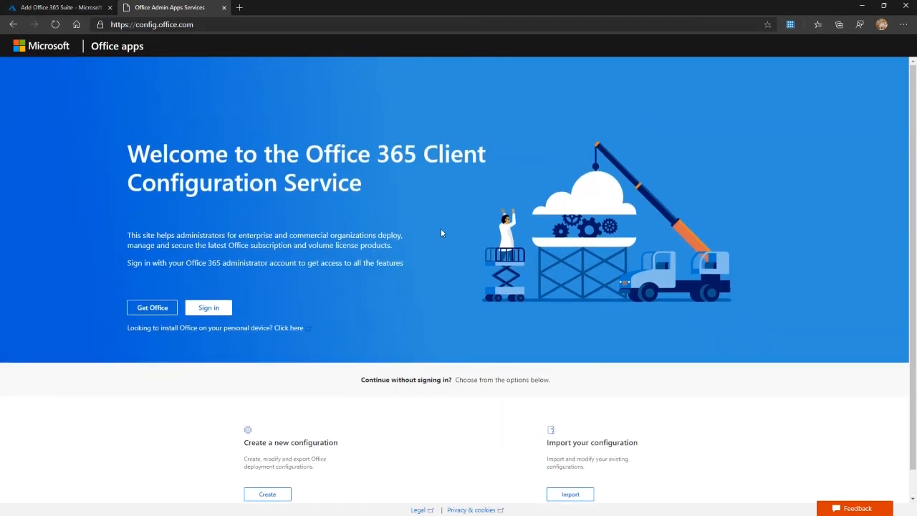
click(61, 7)
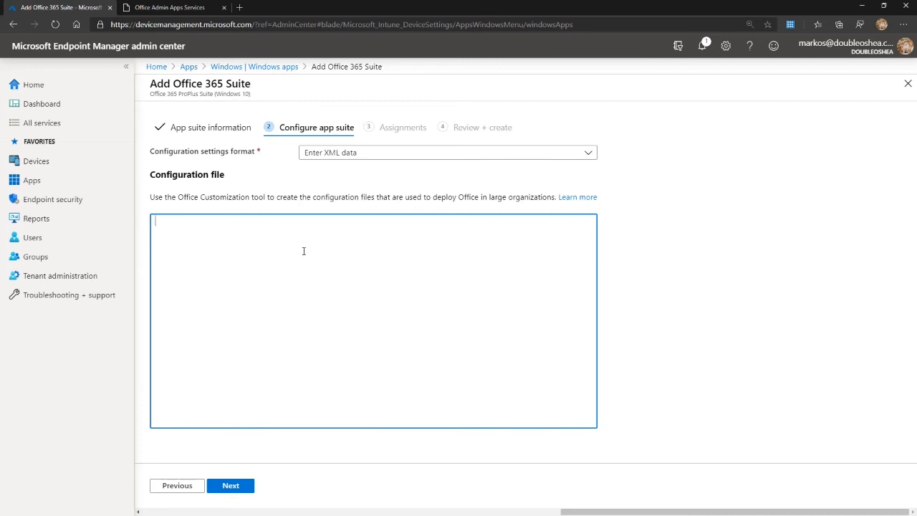
click(254, 66)
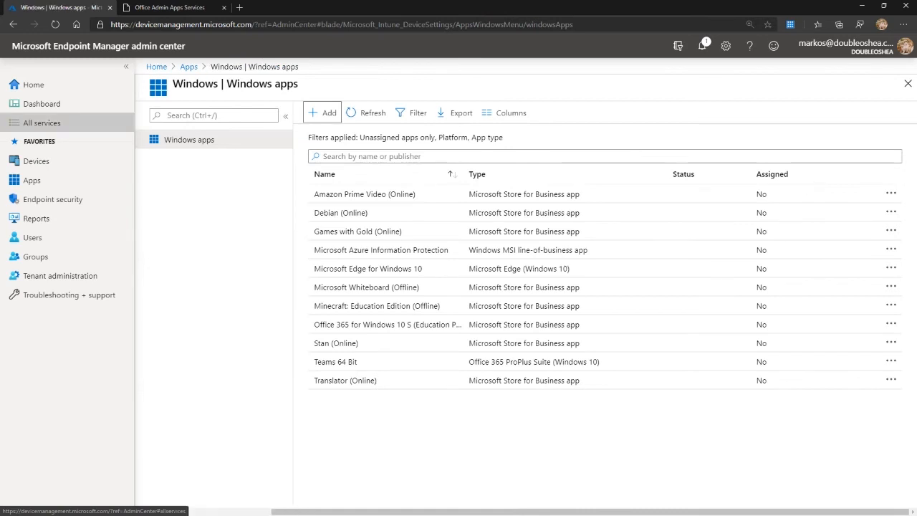
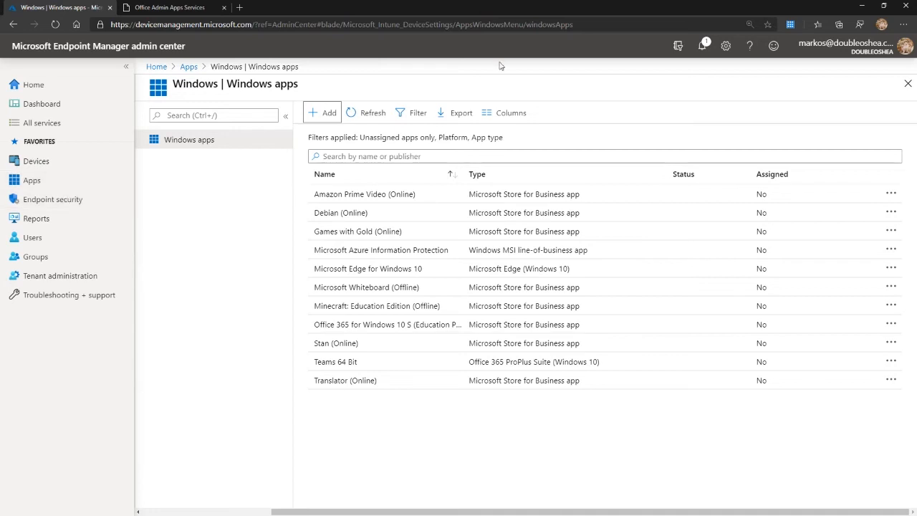
Check the app types offered for a new Windows app and return to the home page without adding one.
click(324, 116)
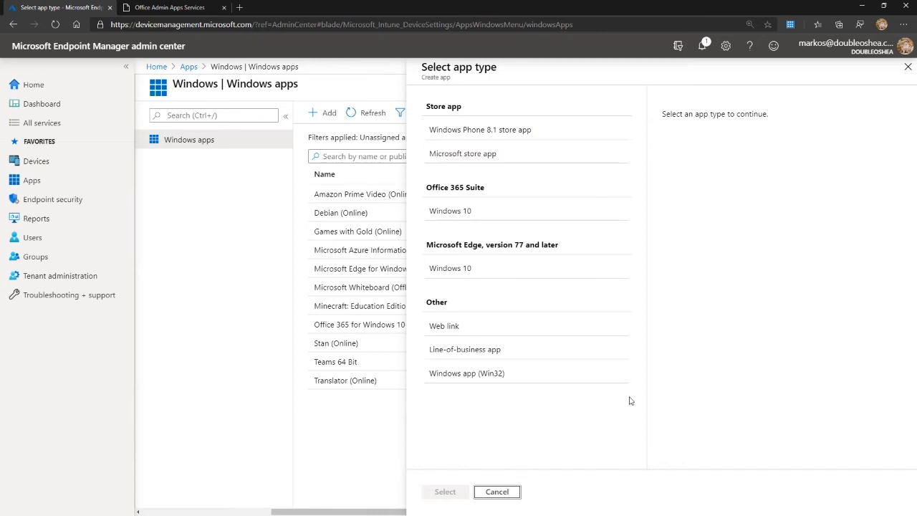
click(907, 68)
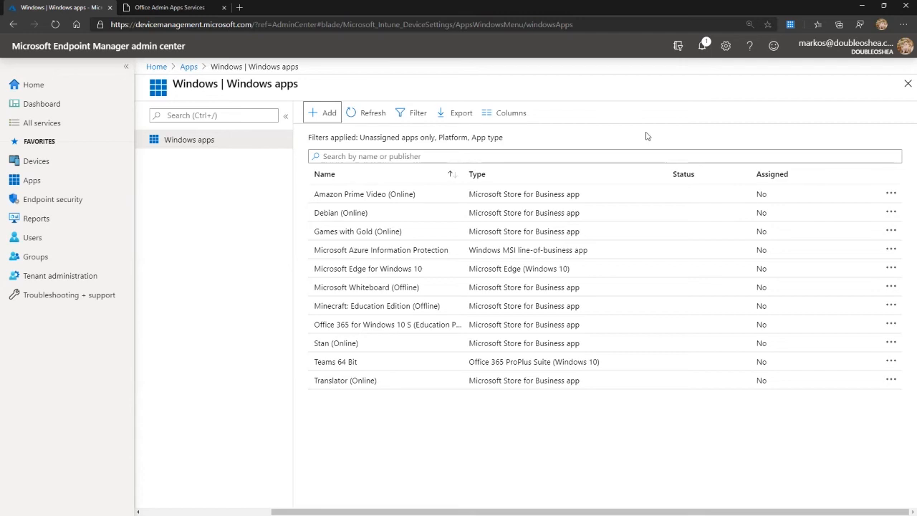
click(907, 85)
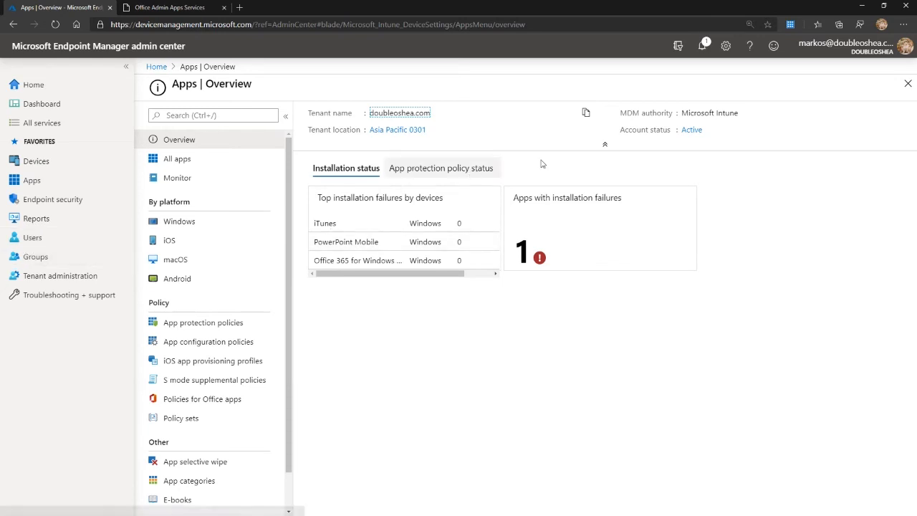
click(907, 83)
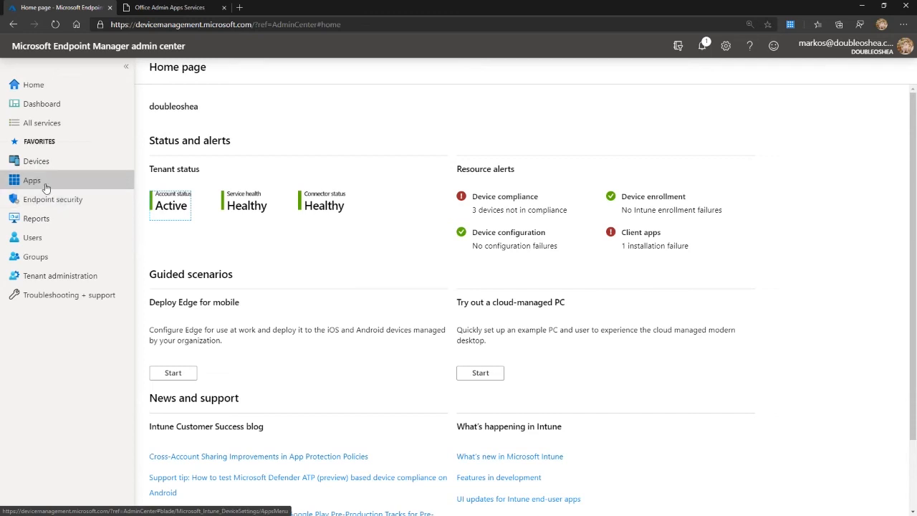
Open the properties of the Delivery Optimisation profile among the device configuration profiles.
click(44, 168)
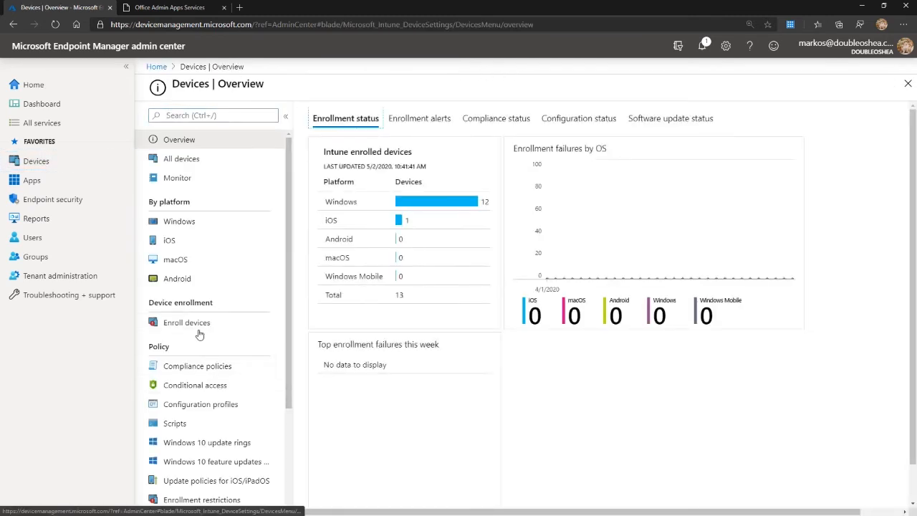
scroll(205, 391, down, 1)
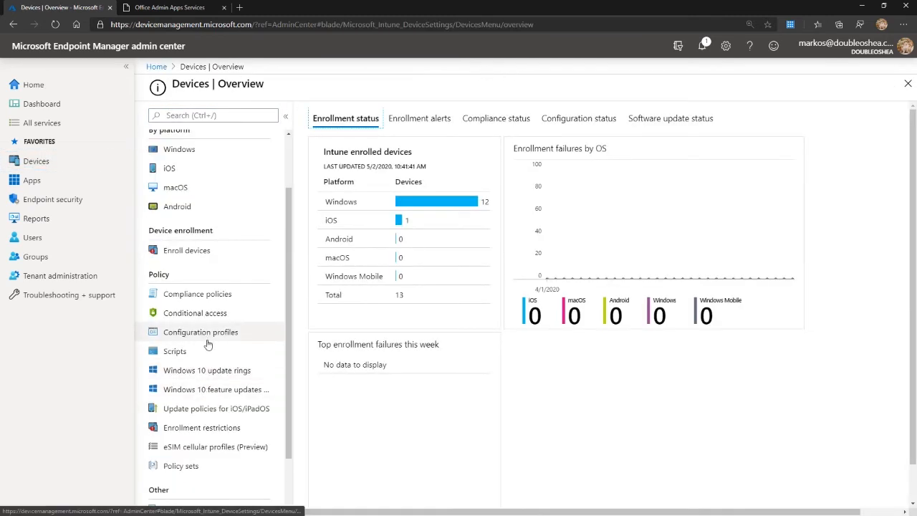
click(207, 335)
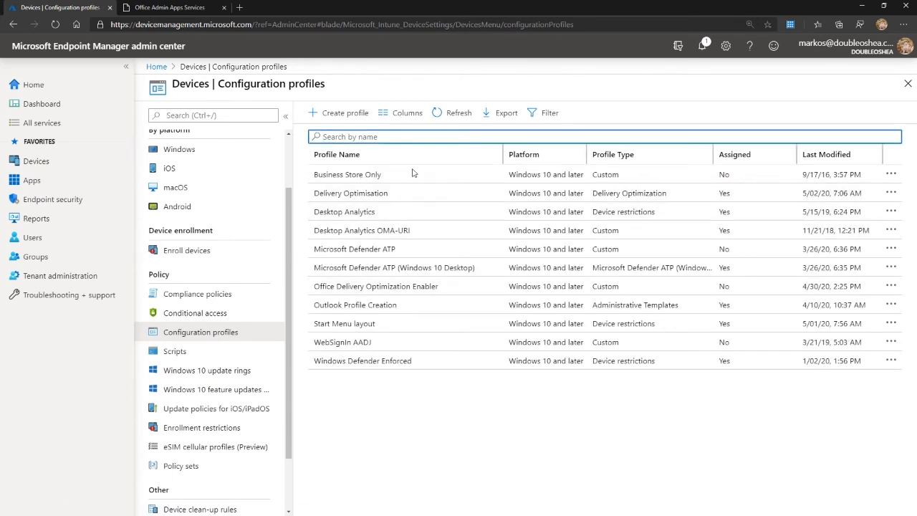
click(358, 198)
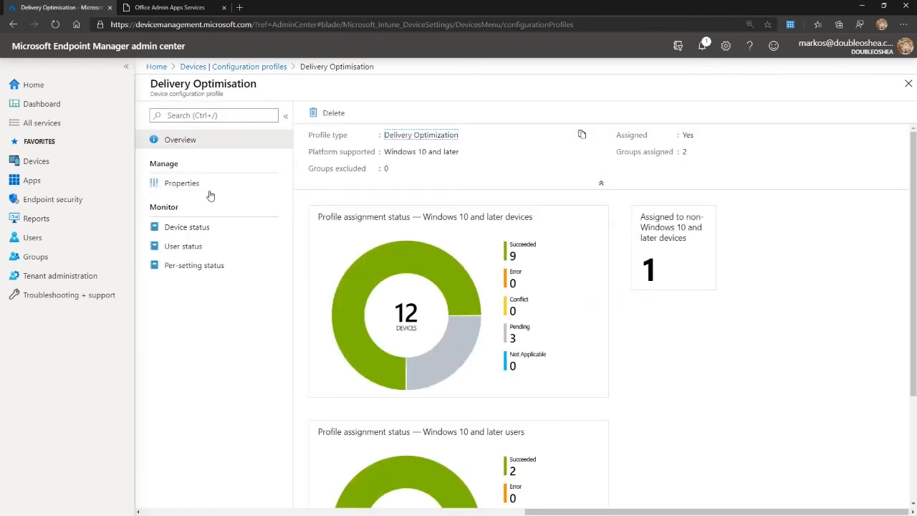
click(181, 184)
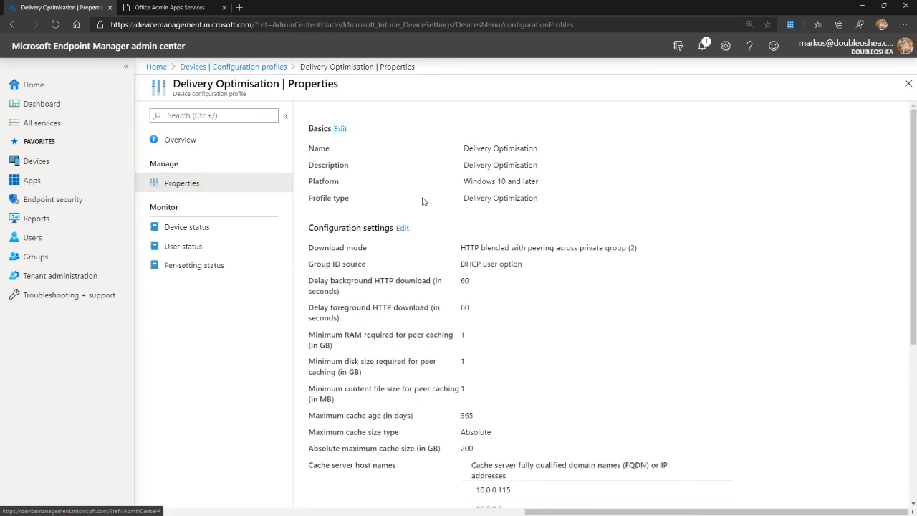
Examine the Delivery Optimisation profile's group ID source and its background HTTP download delay.
scroll(450, 229, down, 1)
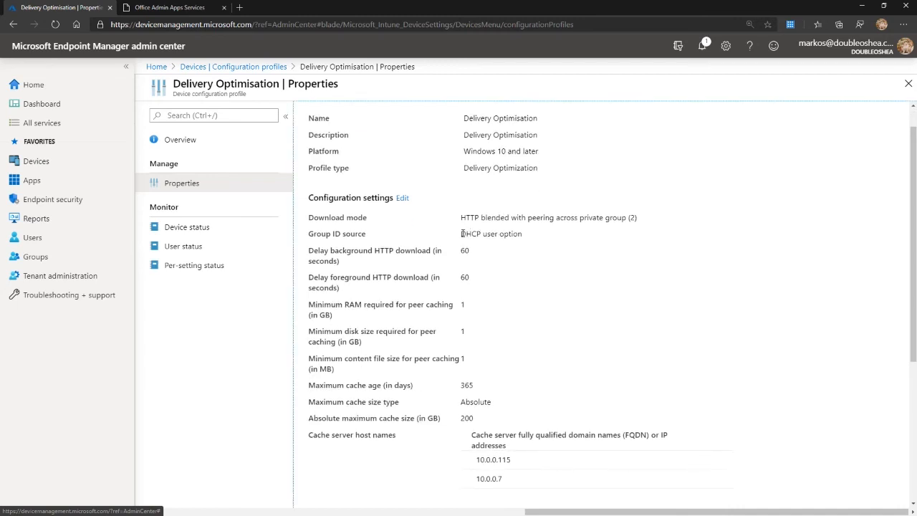
drag(462, 234, 524, 232)
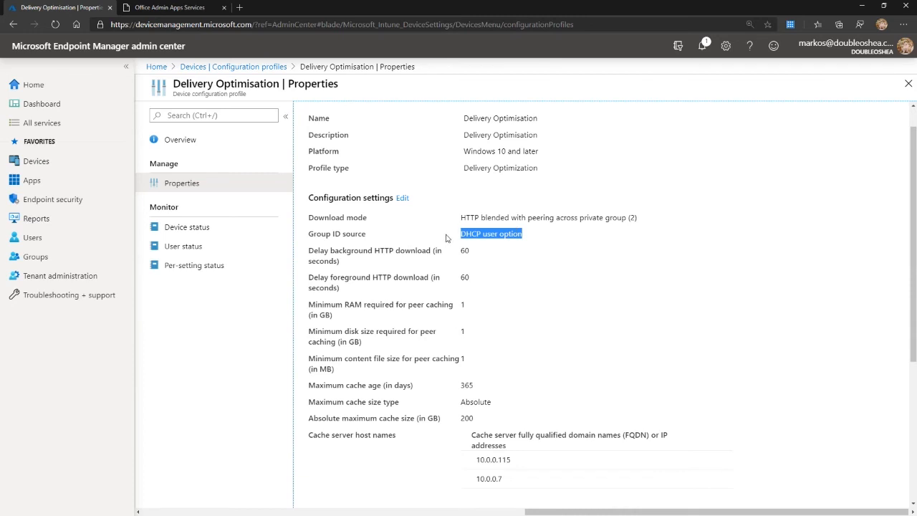
scroll(448, 239, down, 1)
drag(465, 208, 473, 208)
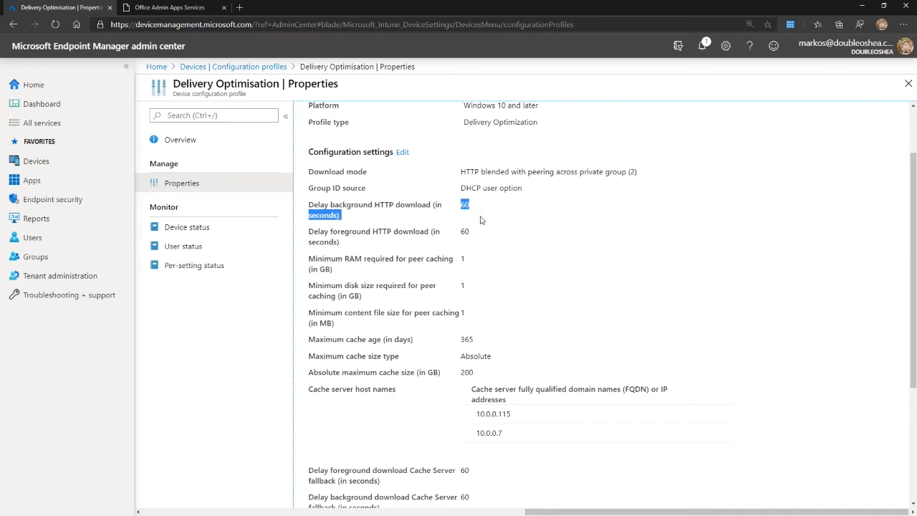
click(469, 206)
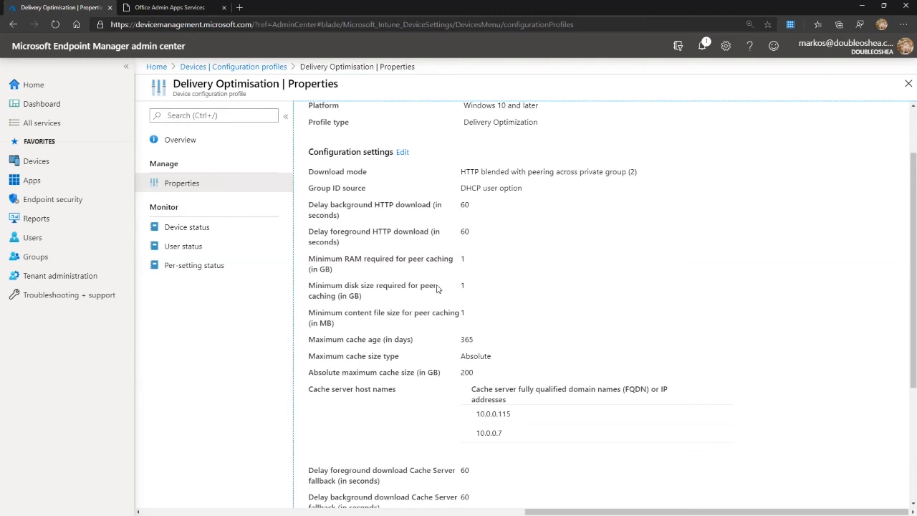
Examine the profile's minimum content file size for peer caching and its cache server host names, and close the profile.
drag(468, 314, 461, 314)
click(462, 313)
double_click(462, 313)
scroll(498, 315, down, 1)
scroll(477, 315, down, 3)
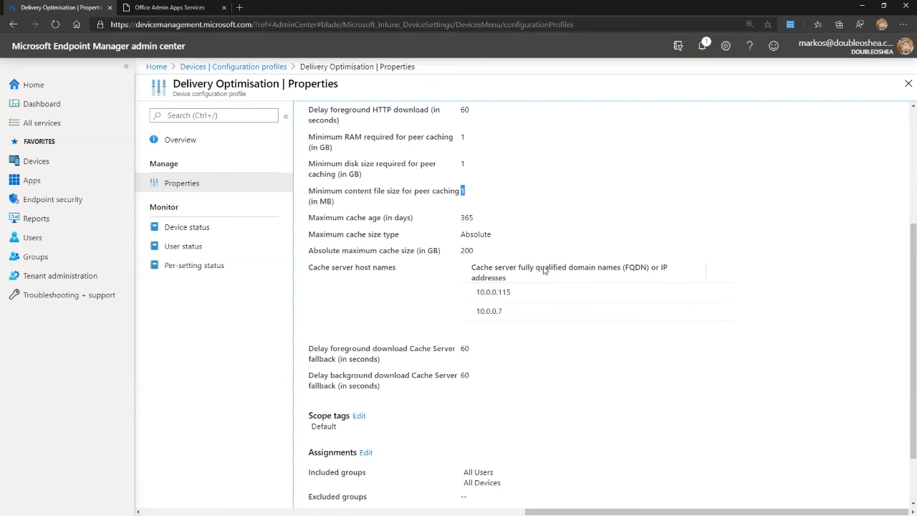
click(501, 310)
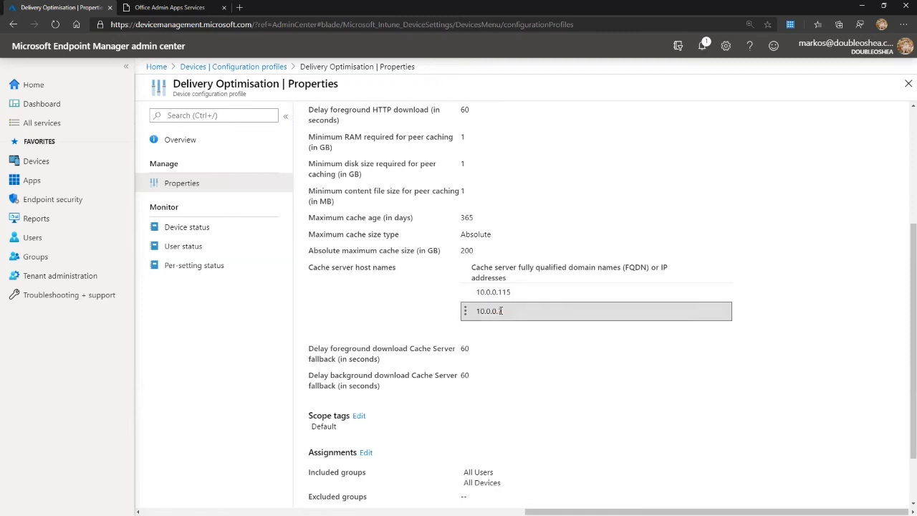
mouse_move(501, 310)
mouse_down()
mouse_move(477, 310)
mouse_move(506, 311)
mouse_up()
scroll(560, 304, up, 3)
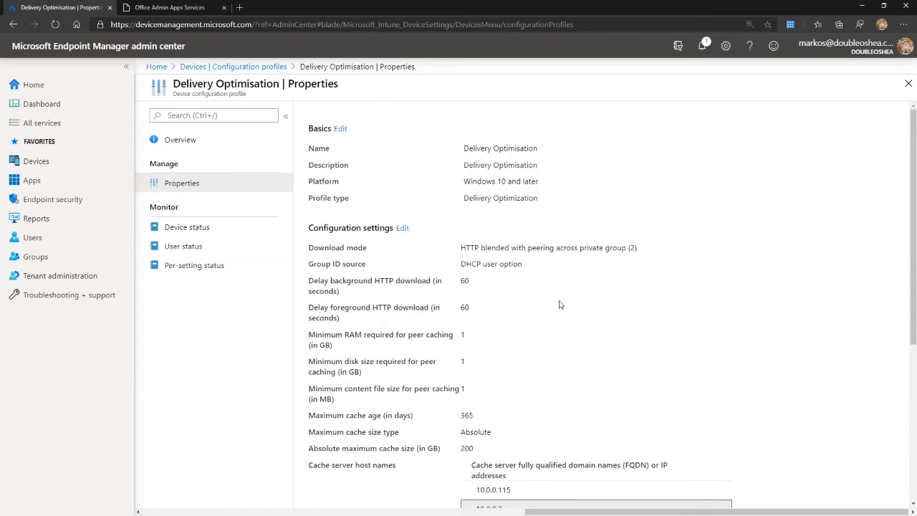
click(908, 83)
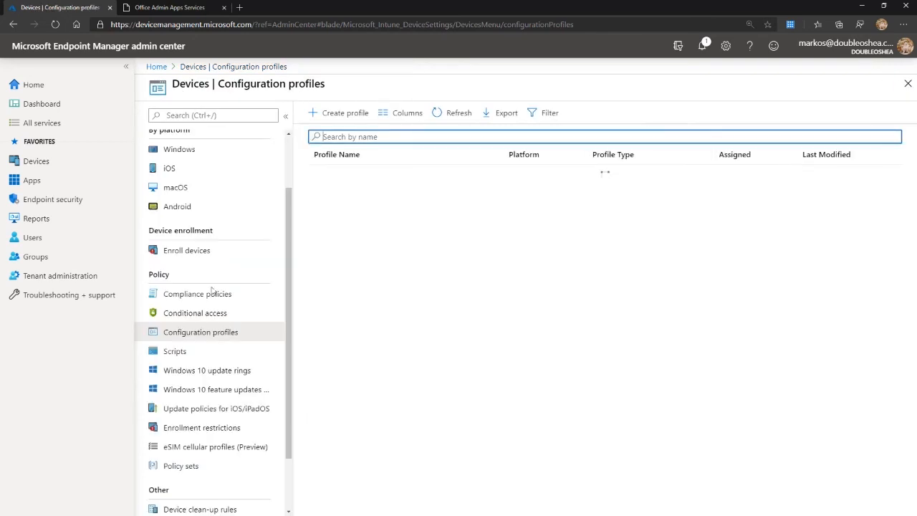
Check the profile types available for a new Windows 10 and later configuration profile and close the form without choosing one.
click(339, 113)
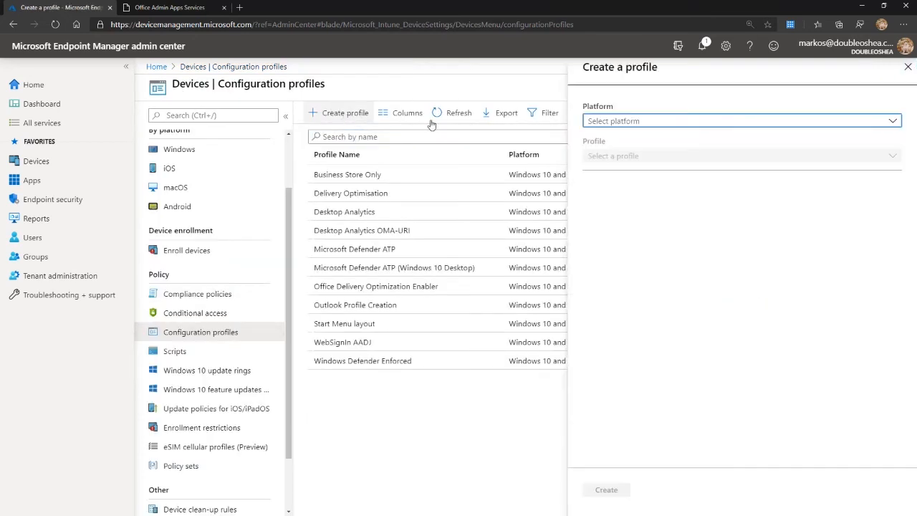
click(634, 124)
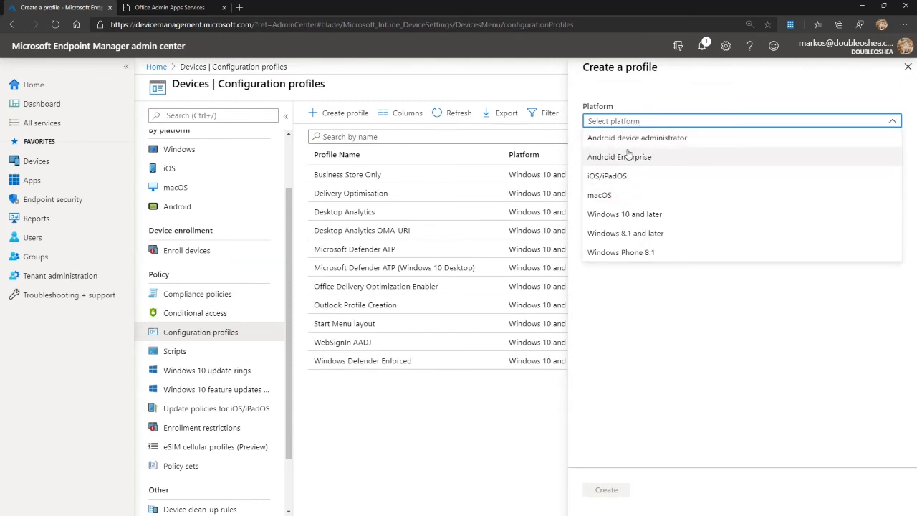
click(658, 215)
click(649, 155)
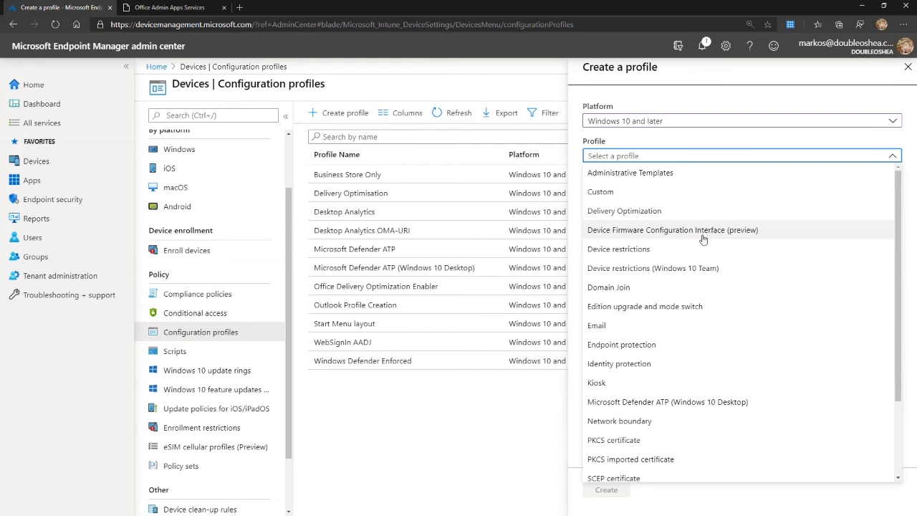
scroll(708, 233, down, 3)
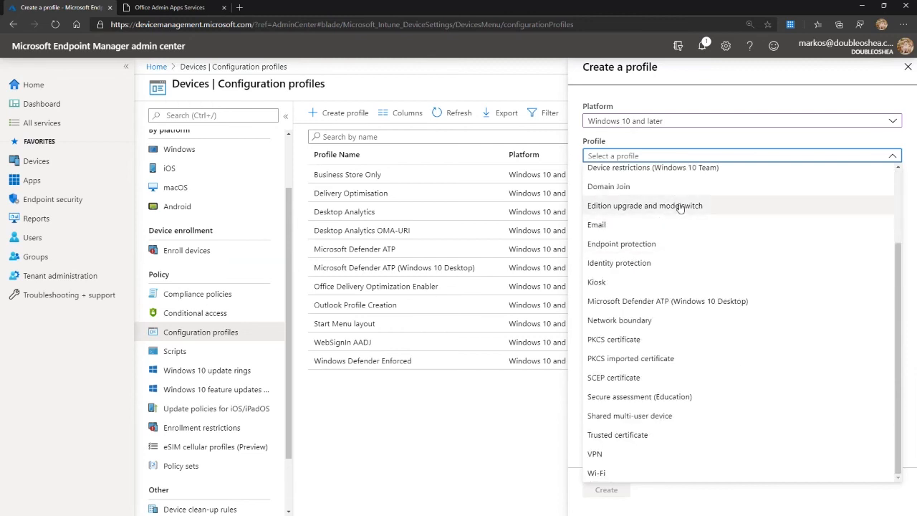
scroll(901, 202, up, 3)
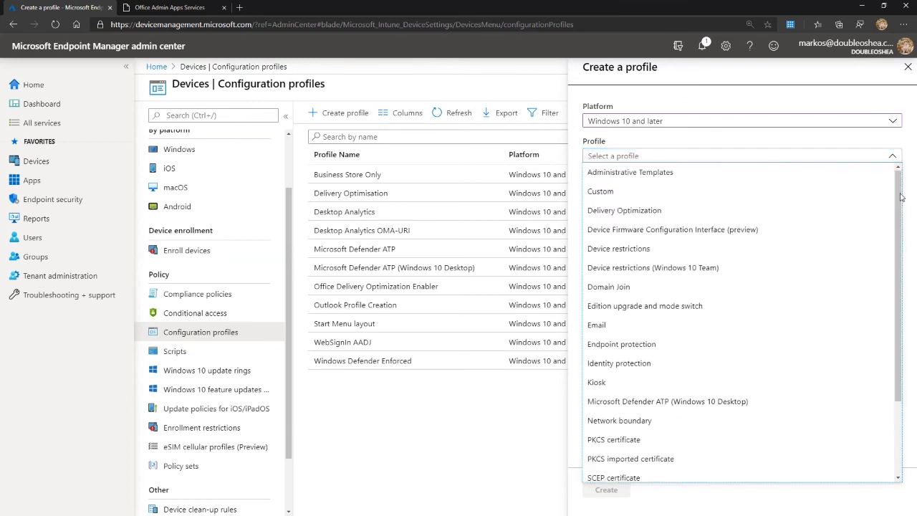
click(908, 67)
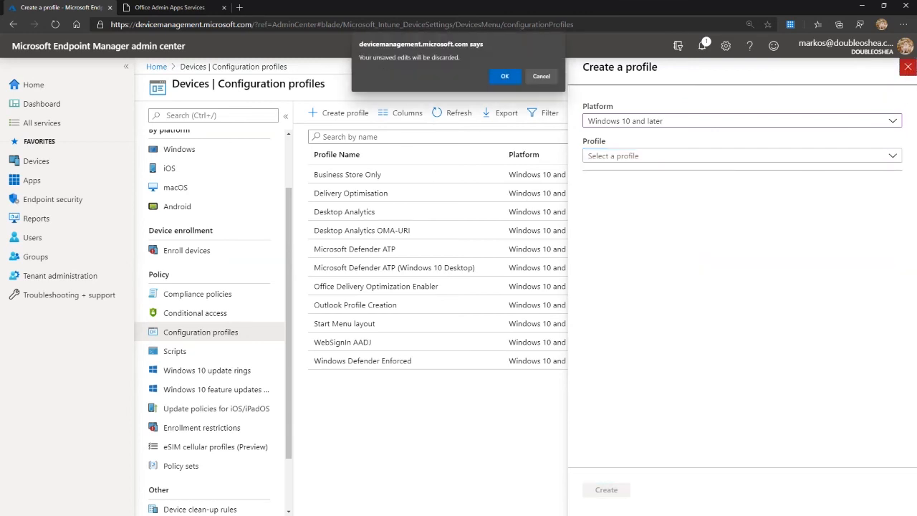
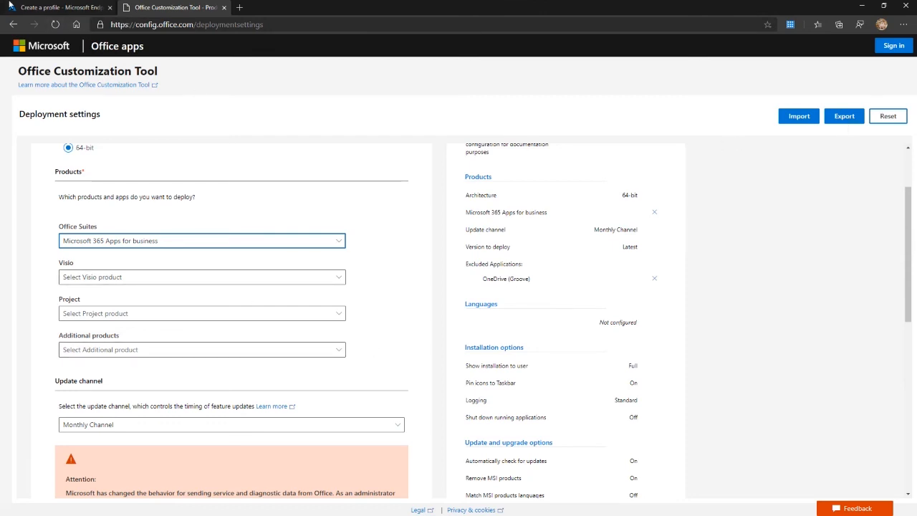
Switch to the Endpoint Manager admin center, discard the open profile form and check the platforms offered for a new configuration profile.
click(82, 11)
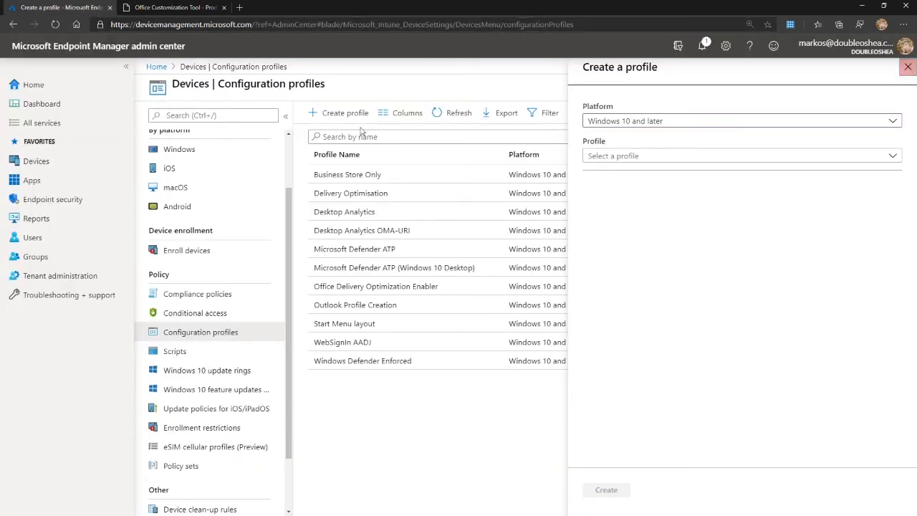
click(907, 67)
click(507, 77)
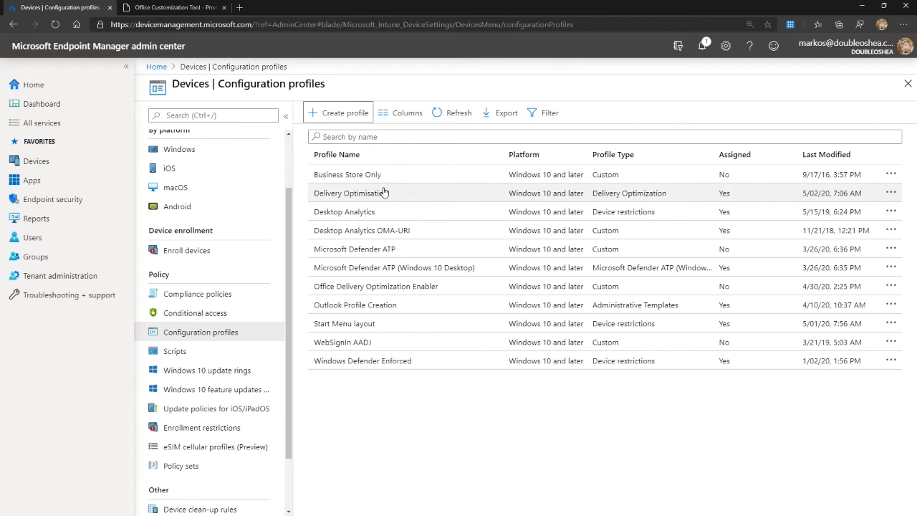
click(340, 114)
click(663, 123)
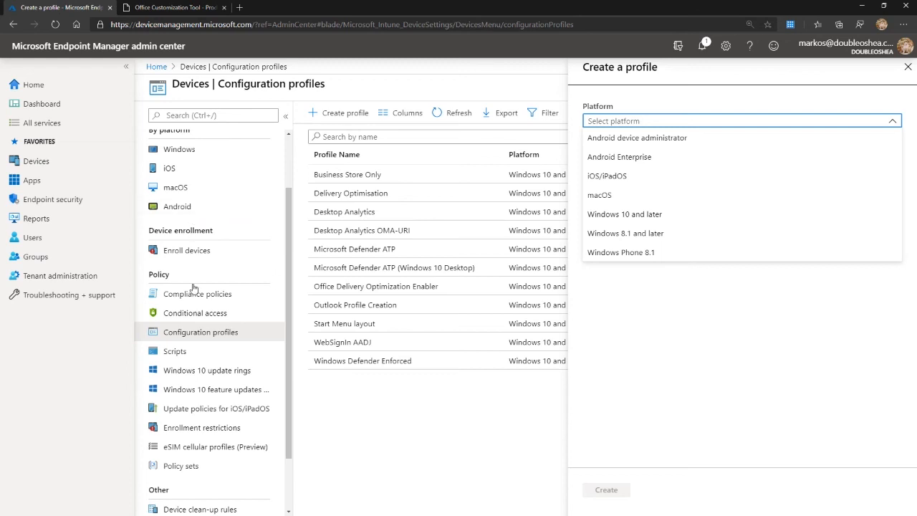
Examine the Microsoft Defender ATP setup under endpoint security, including its connection status, compliance policy settings and device sensor coverage.
click(62, 202)
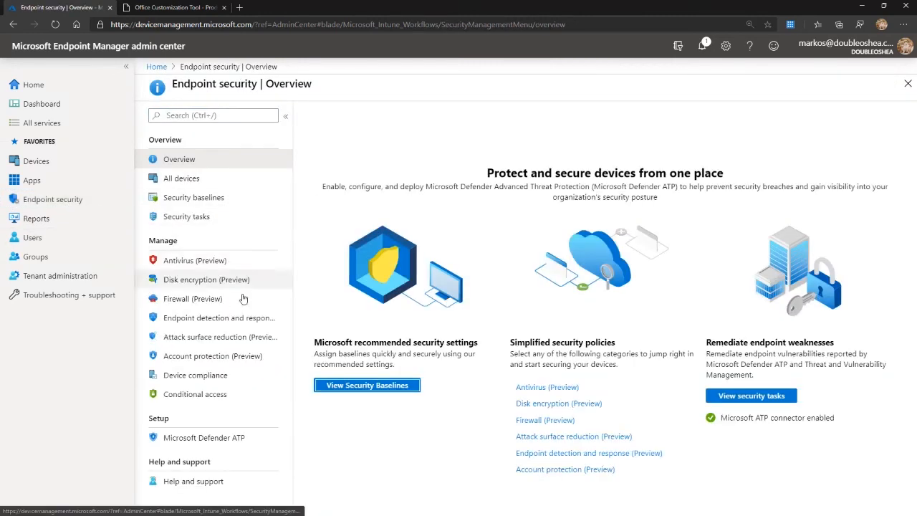
click(239, 439)
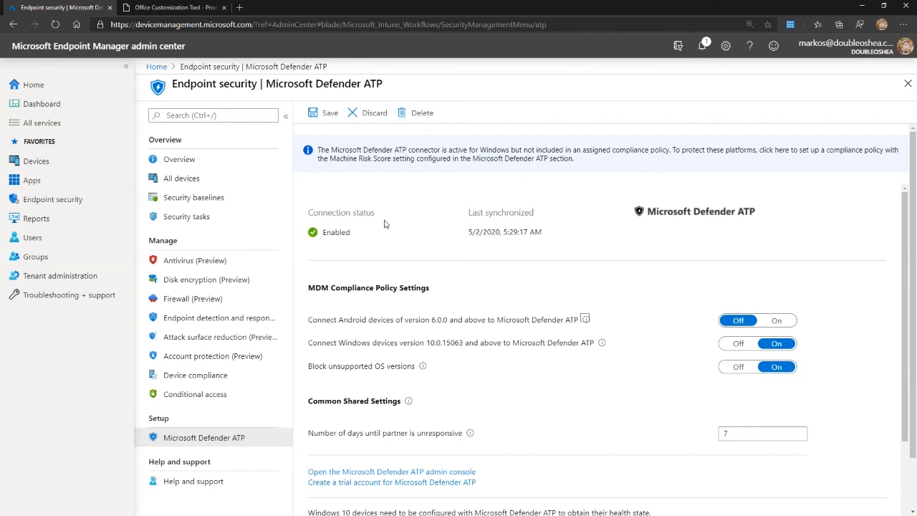
scroll(496, 213, down, 3)
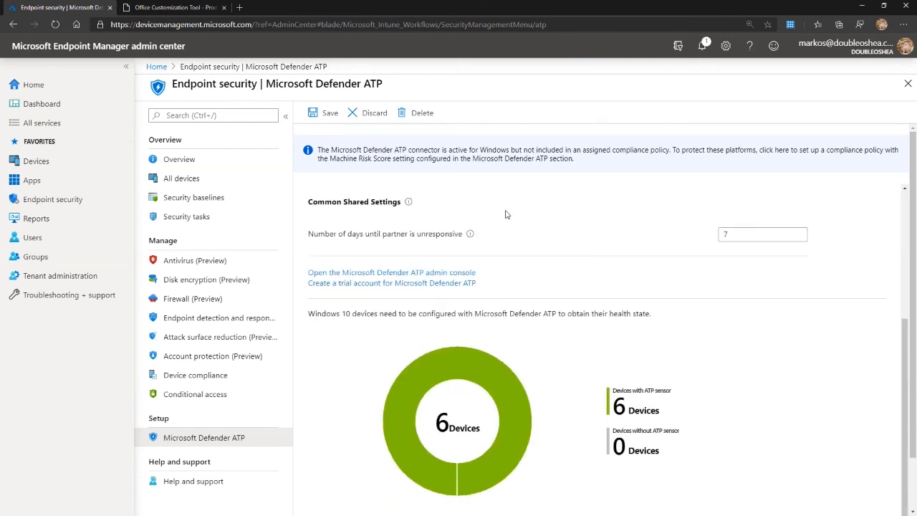
scroll(501, 215, up, 3)
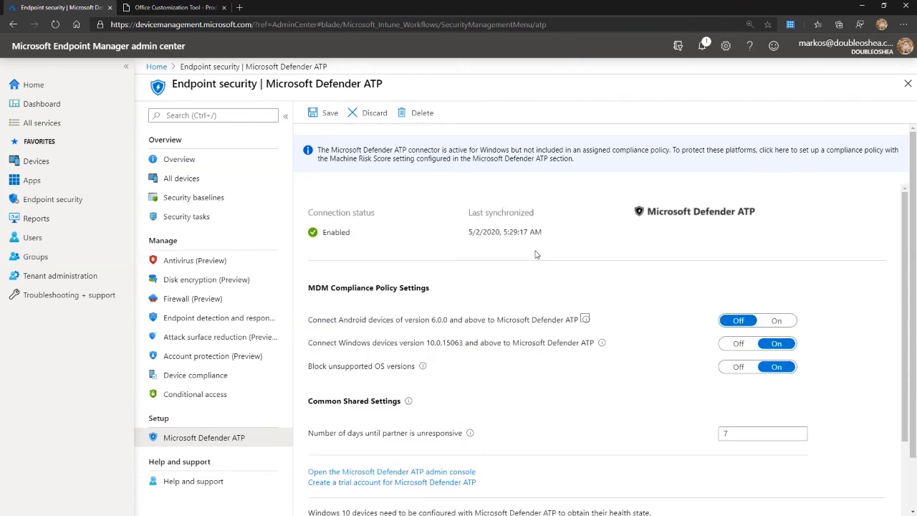
scroll(536, 254, down, 3)
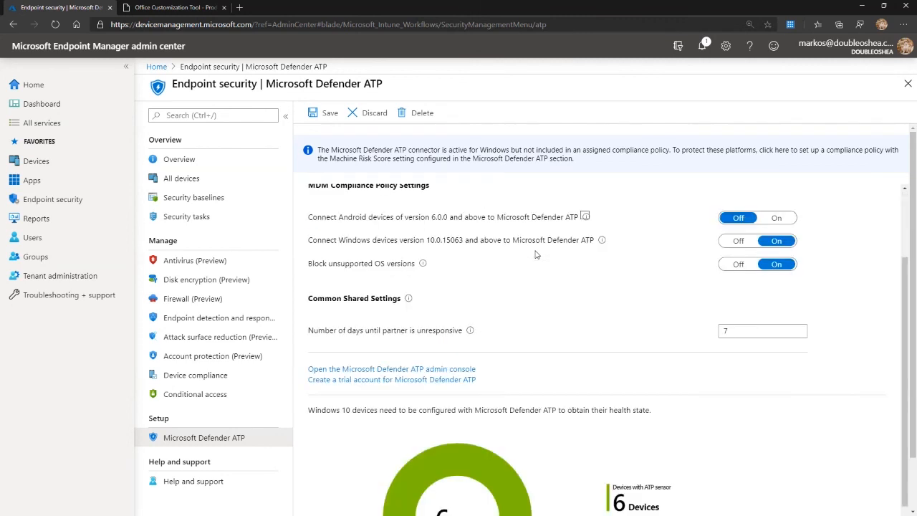
scroll(537, 260, up, 3)
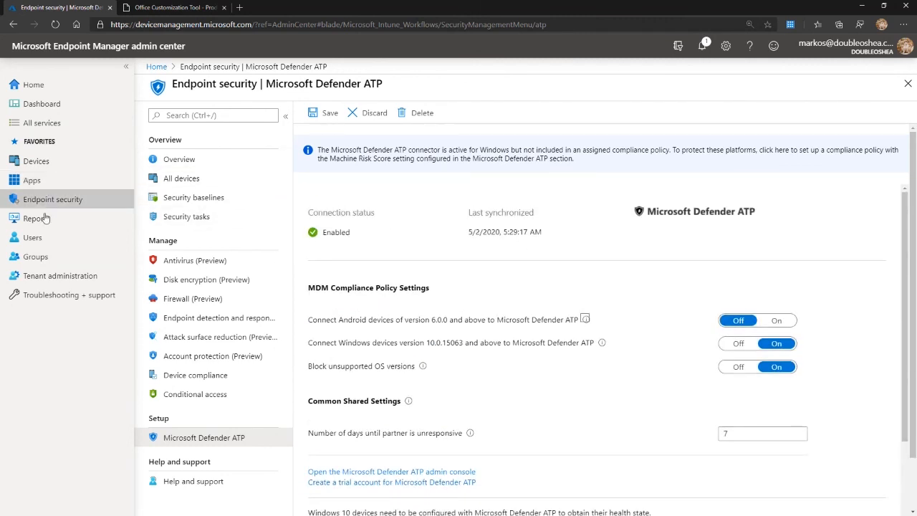
View the list of all managed devices and return to the device configuration profiles.
click(56, 162)
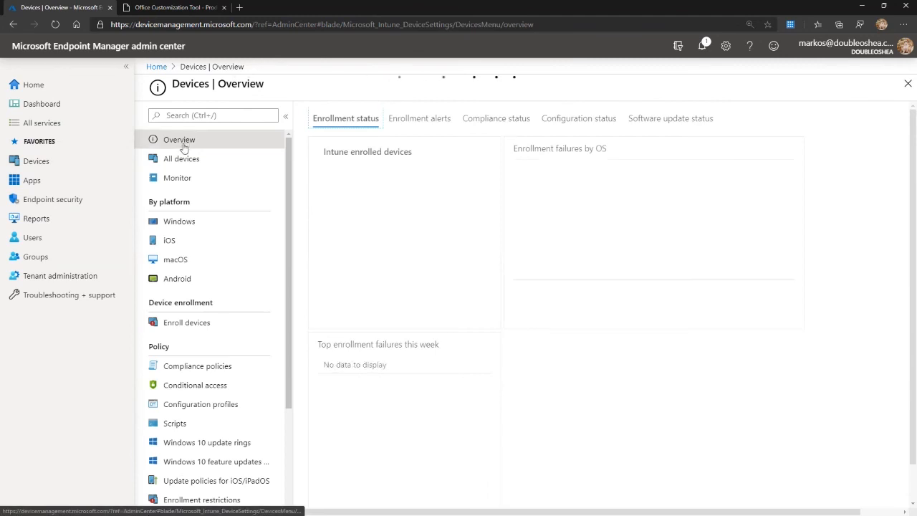
click(188, 160)
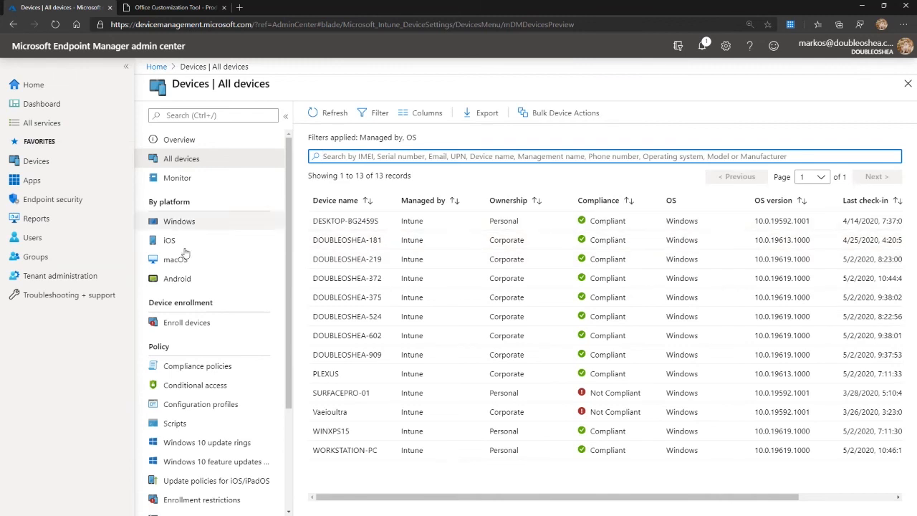
click(205, 407)
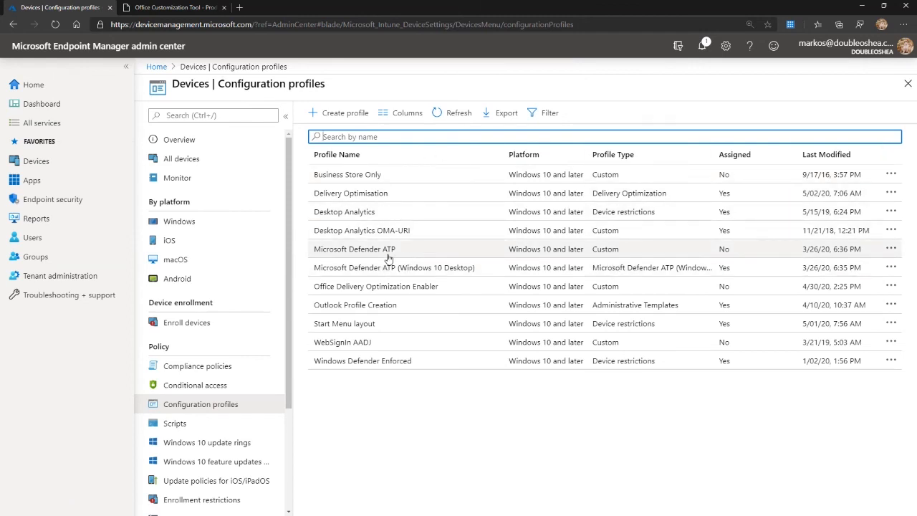
Examine the OMA-URI settings in the properties of the custom Microsoft Defender ATP profile and close the profile.
click(620, 253)
click(621, 253)
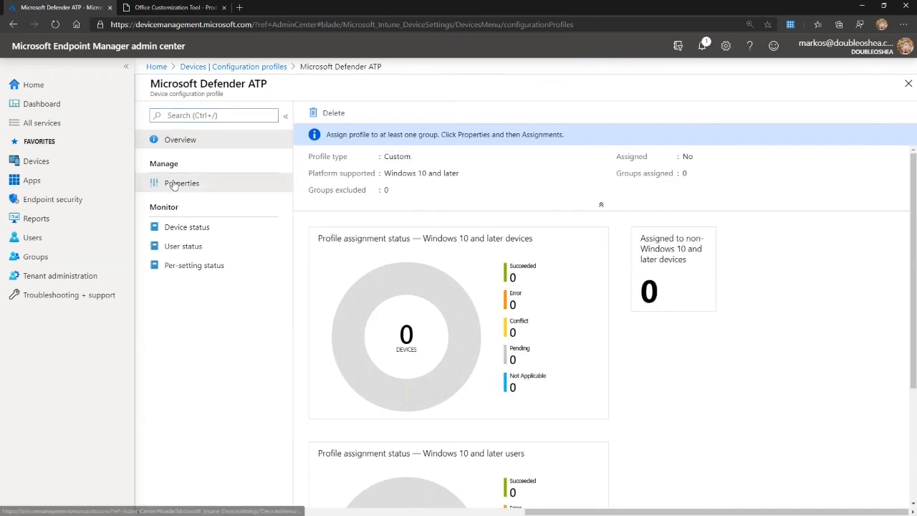
click(175, 183)
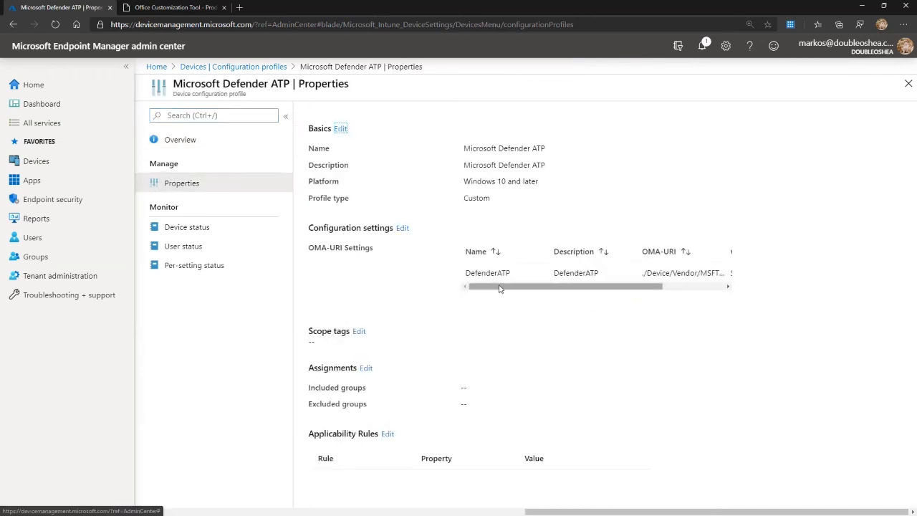
drag(573, 287, 715, 286)
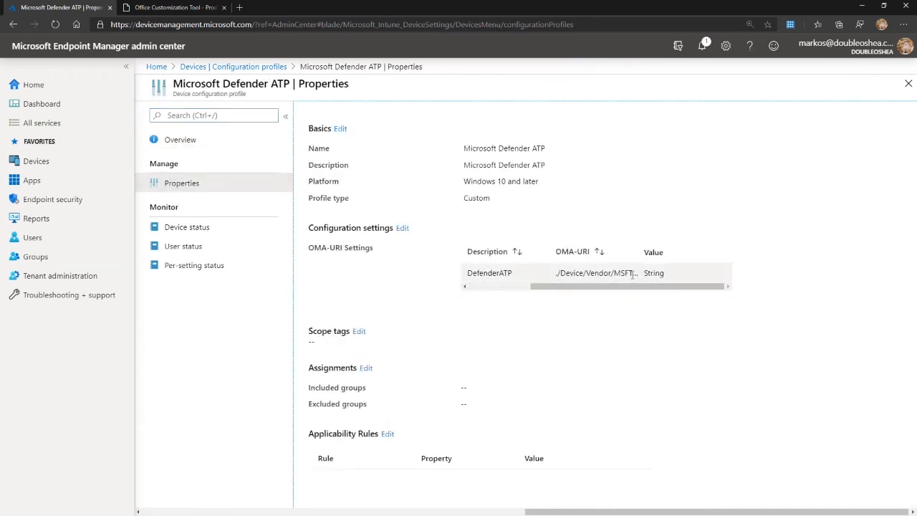
drag(631, 274, 693, 270)
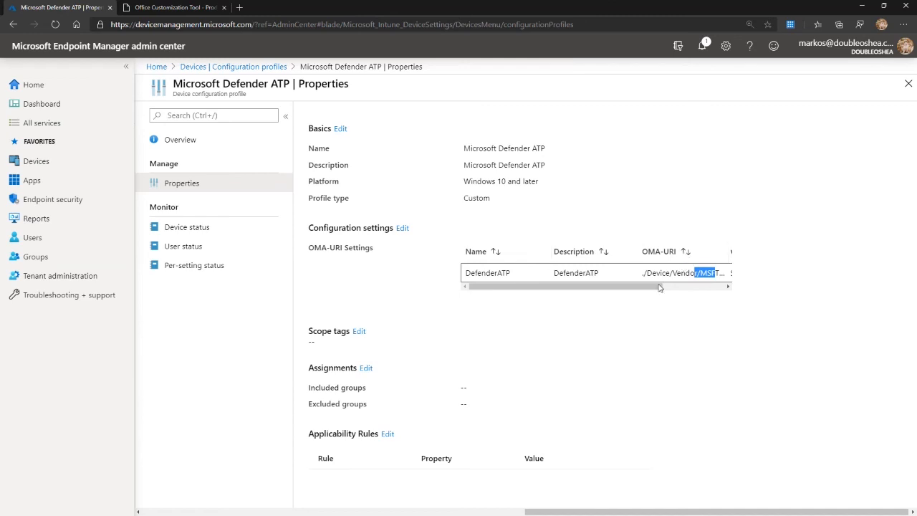
click(903, 88)
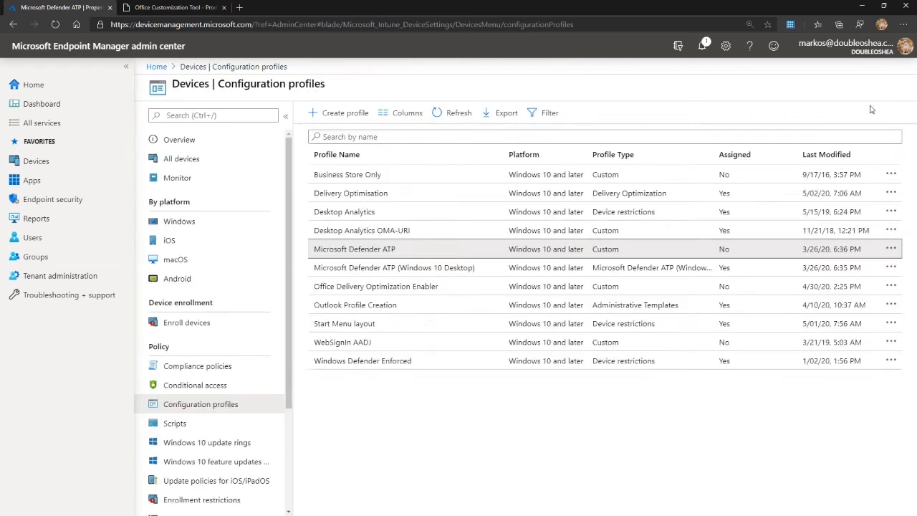